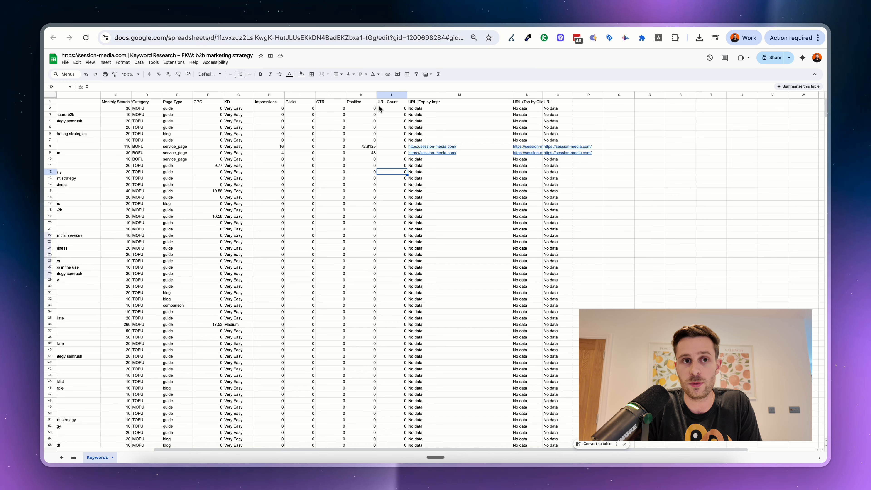
- Examine the Keyword Research workflow in n8n from the Webhook node through to the final Slack message node
left_click(439, 128)
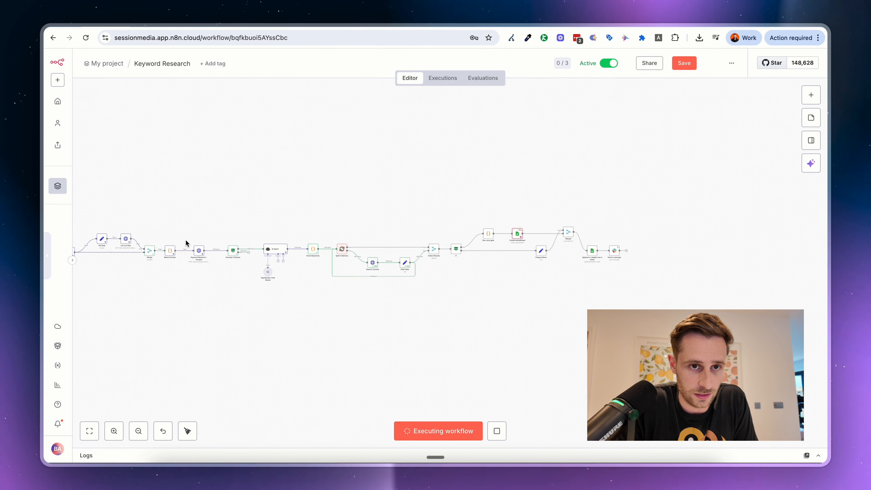
scroll(315, 284, "left", 5)
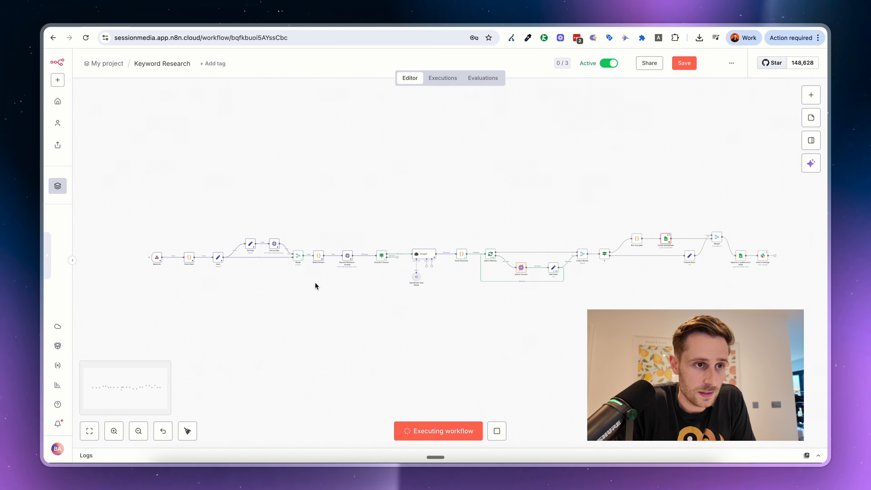
scroll(184, 244, "up", 5)
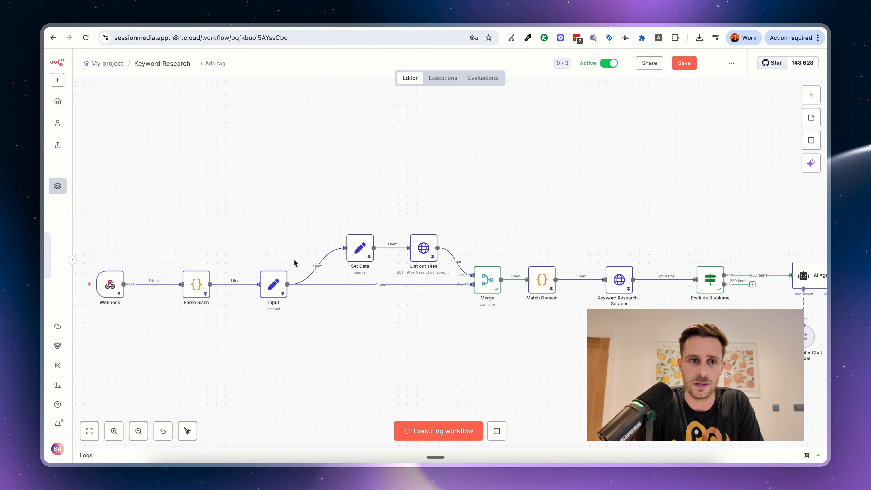
scroll(295, 263, "right", 2)
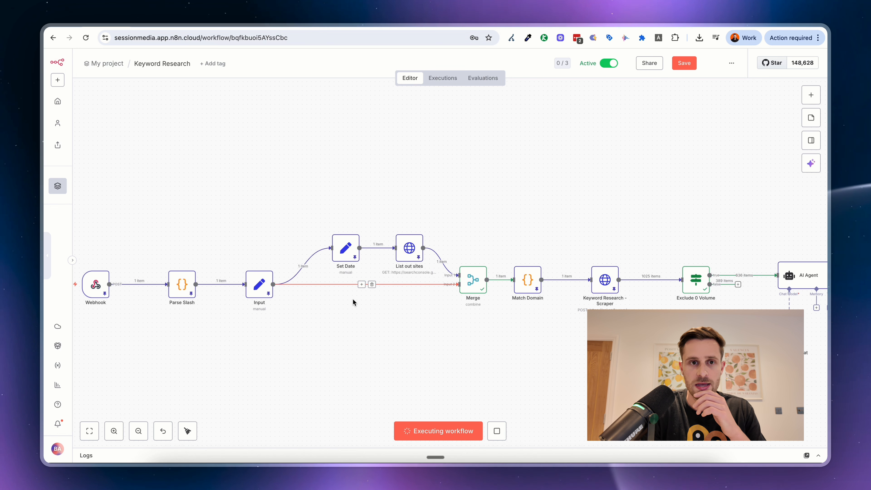
scroll(353, 302, "right", 10)
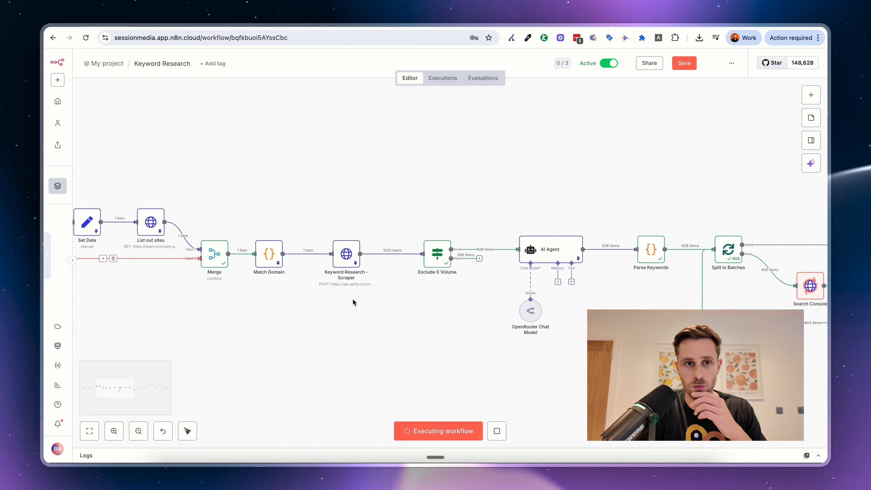
scroll(352, 298, "down", 5)
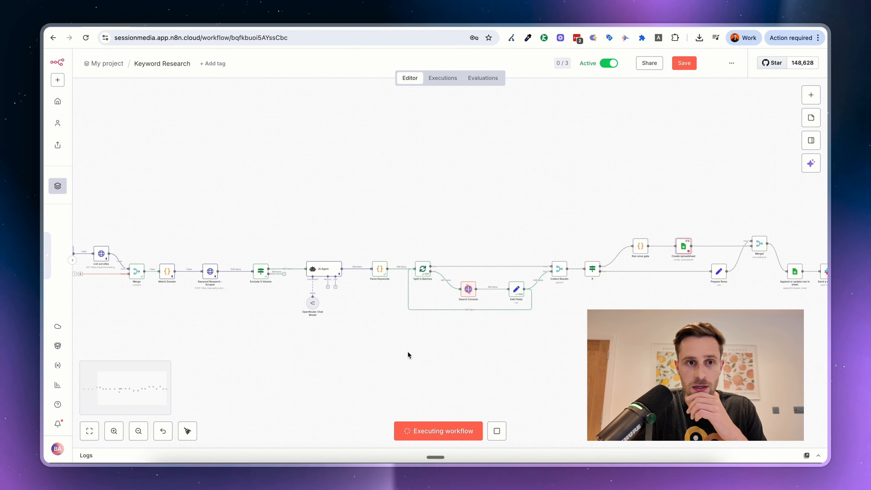
scroll(419, 353, "right", 8)
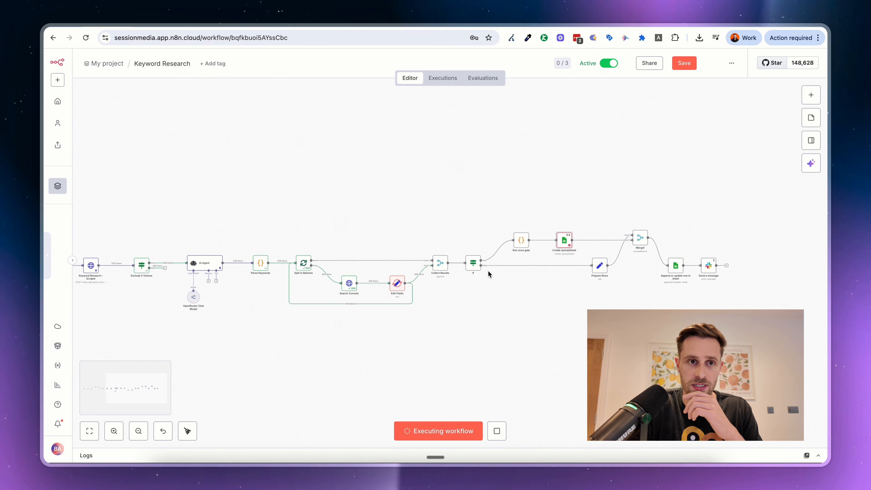
scroll(489, 271, "right", 5)
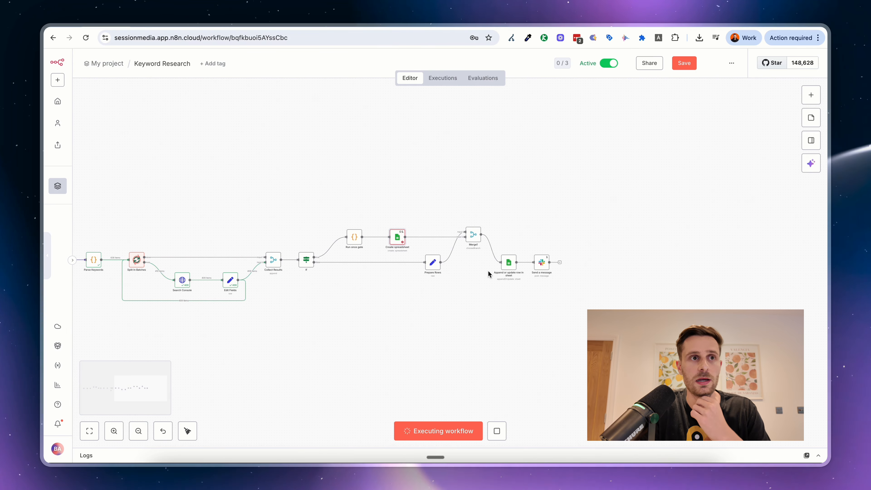
scroll(489, 272, "right", 2)
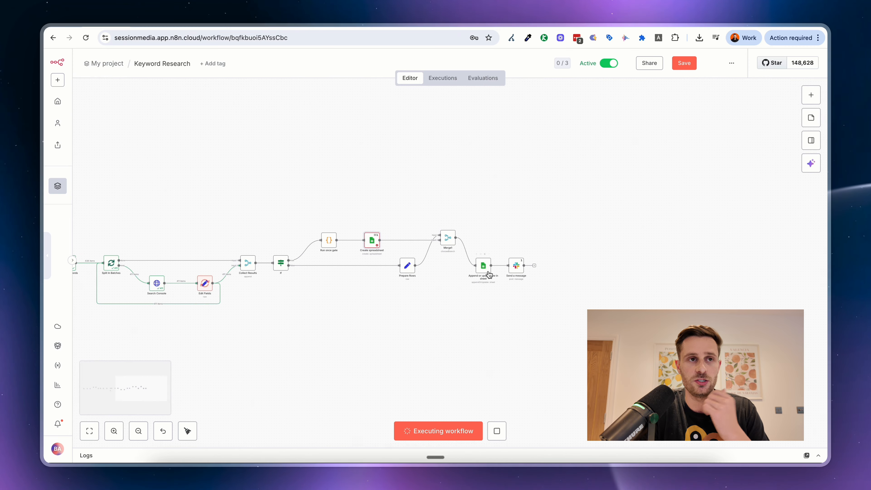
scroll(489, 274, "right", 1)
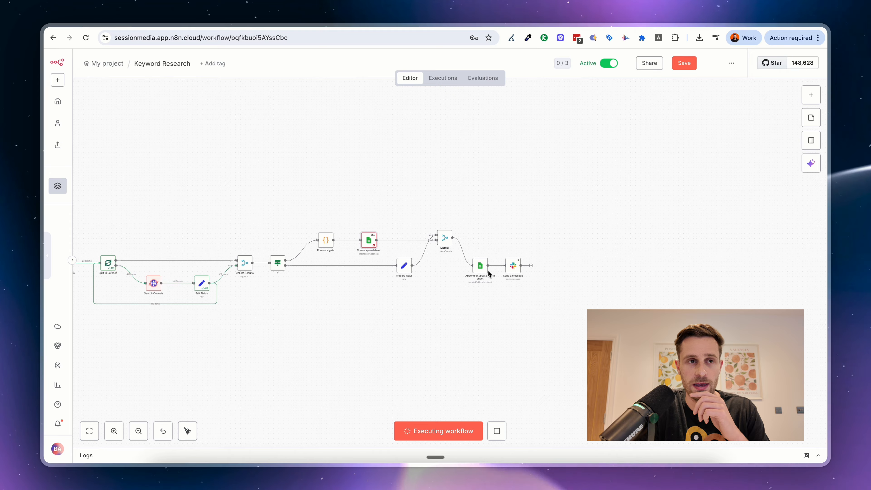
scroll(488, 274, "right", 6)
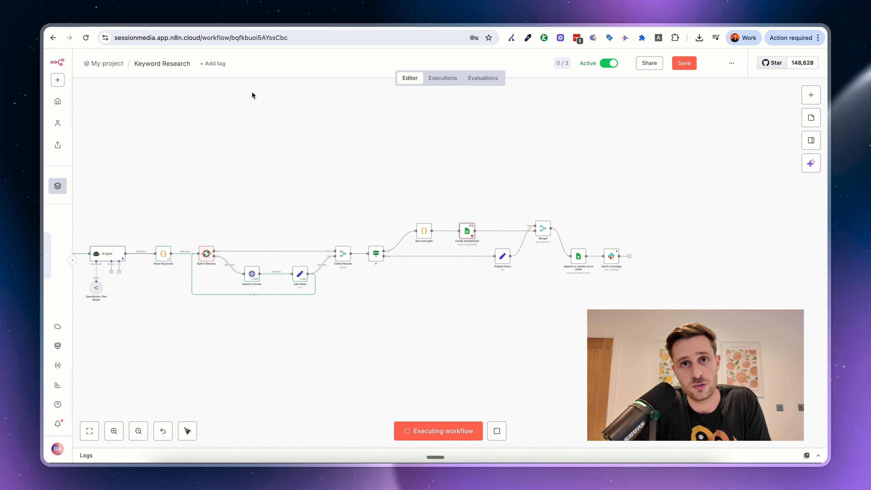
- Switch to Notion and open the page "I built a keyword research workflow in n8n" from YOUTUBE SHOW NOTES
left_click(720, 22)
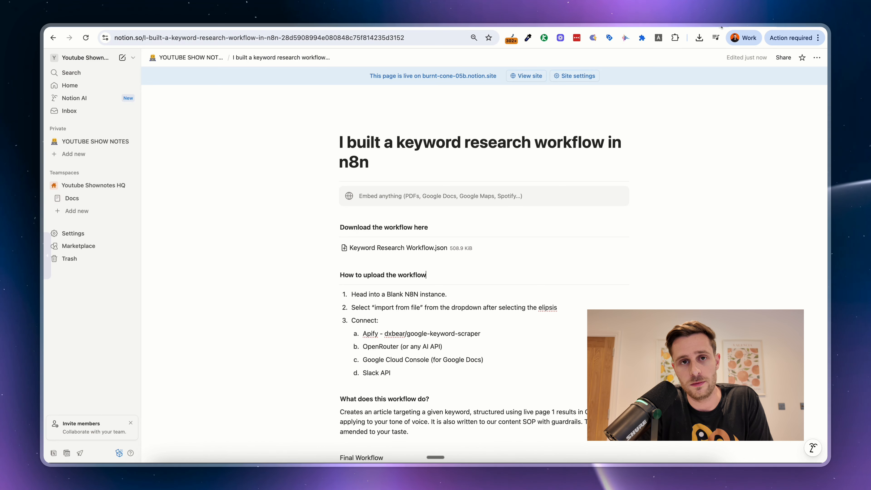
left_click(99, 146)
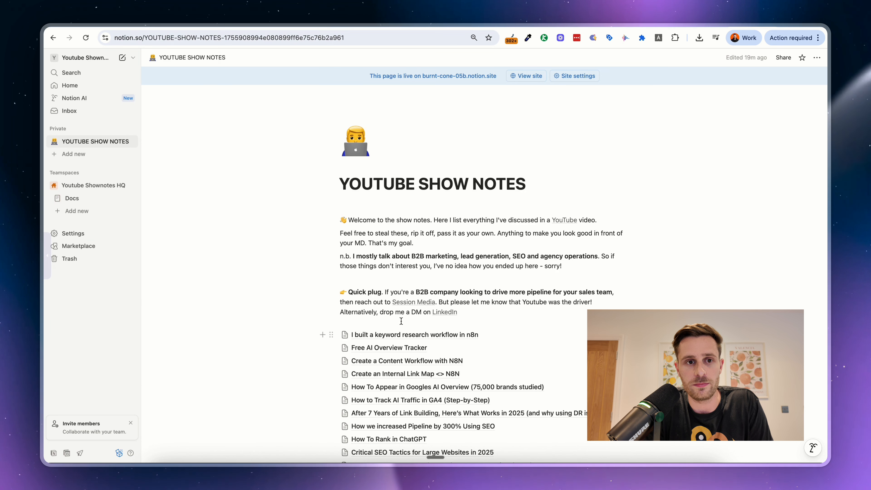
left_click(394, 333)
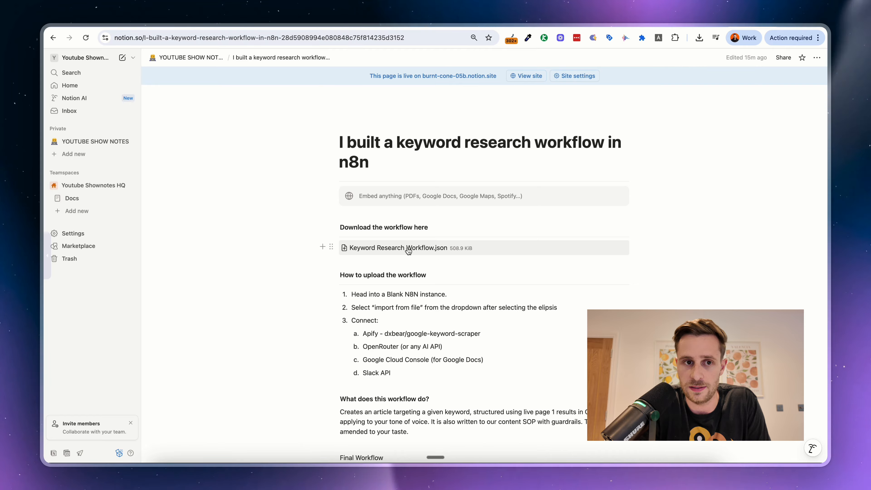
- Read through the page's upload instructions, required connections, final workflow image and AI agent prompt
scroll(413, 314, "down", 2)
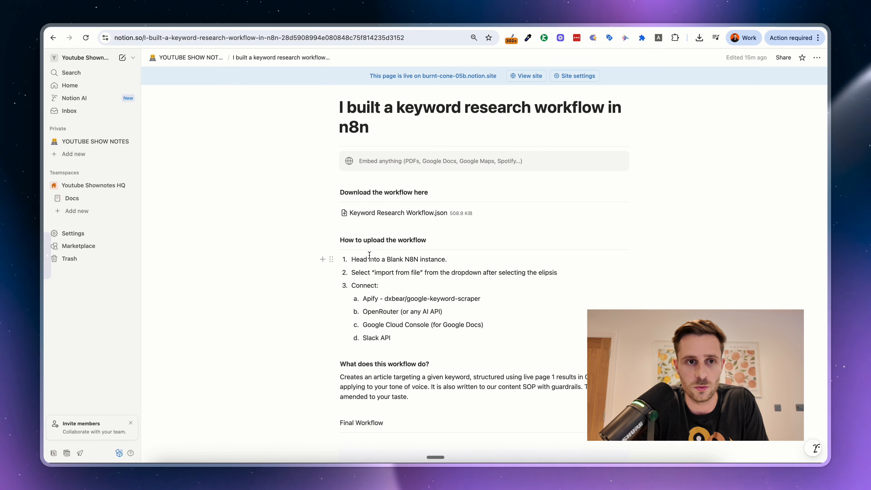
left_click_drag(352, 259, 401, 274)
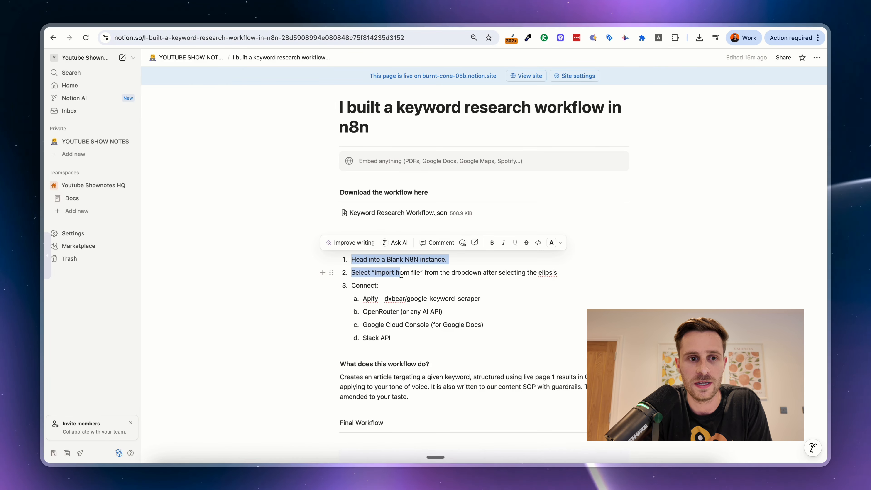
scroll(401, 275, "down", 5)
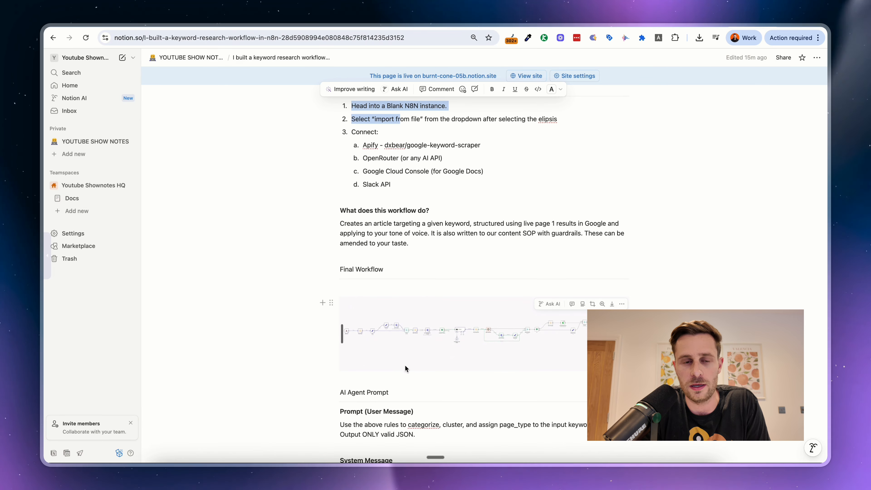
scroll(410, 324, "down", 15)
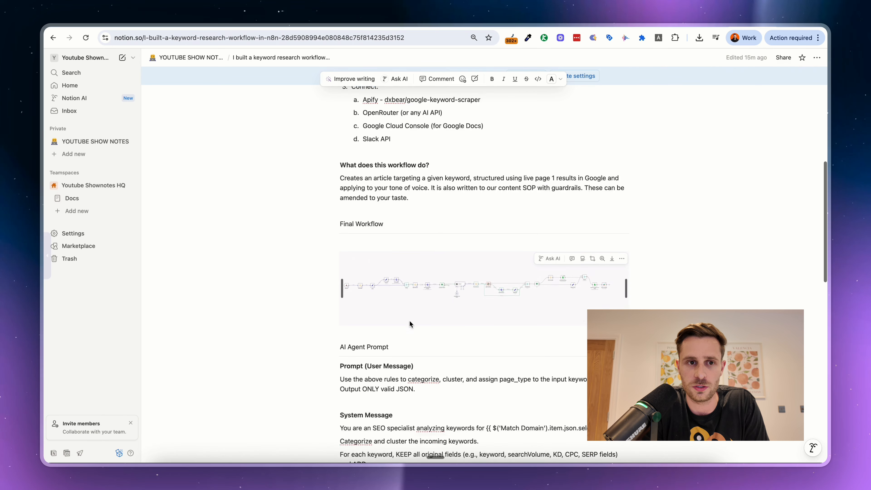
scroll(425, 388, "down", 1)
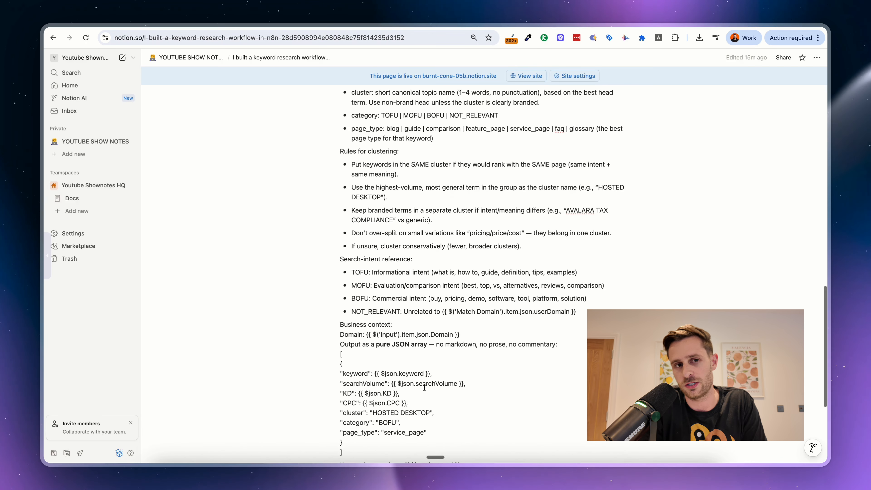
scroll(424, 387, "up", 16)
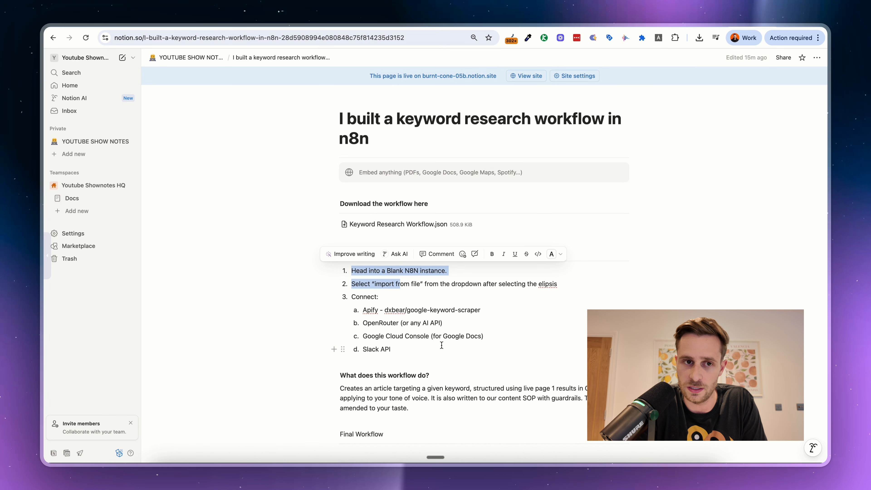
scroll(494, 319, "down", 2)
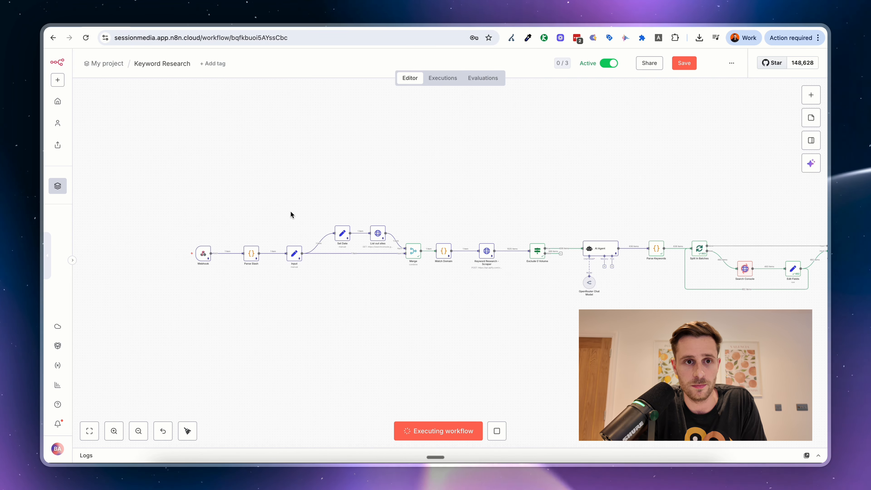
scroll(307, 272, "right", 1)
scroll(307, 272, "right", 15)
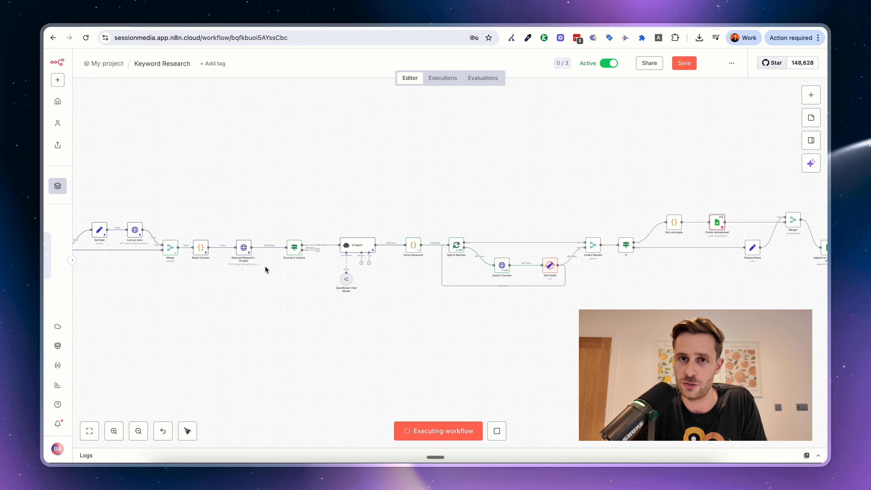
scroll(266, 270, "left", 3)
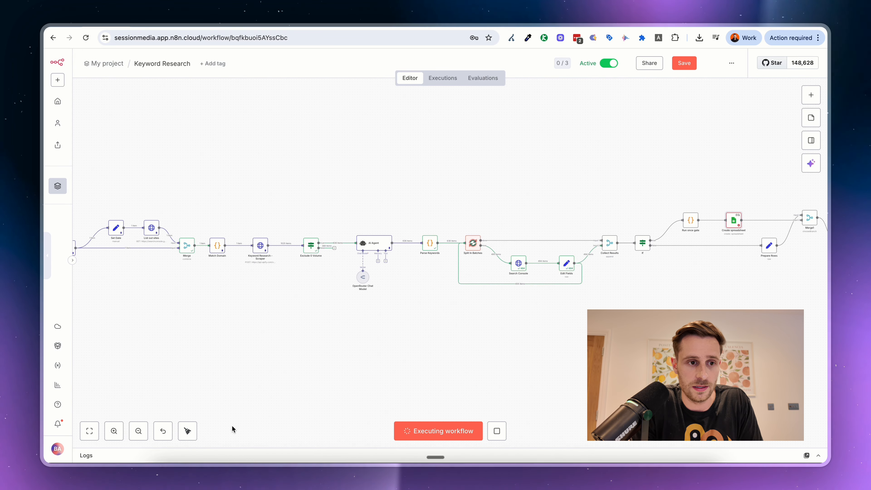
left_click(193, 475)
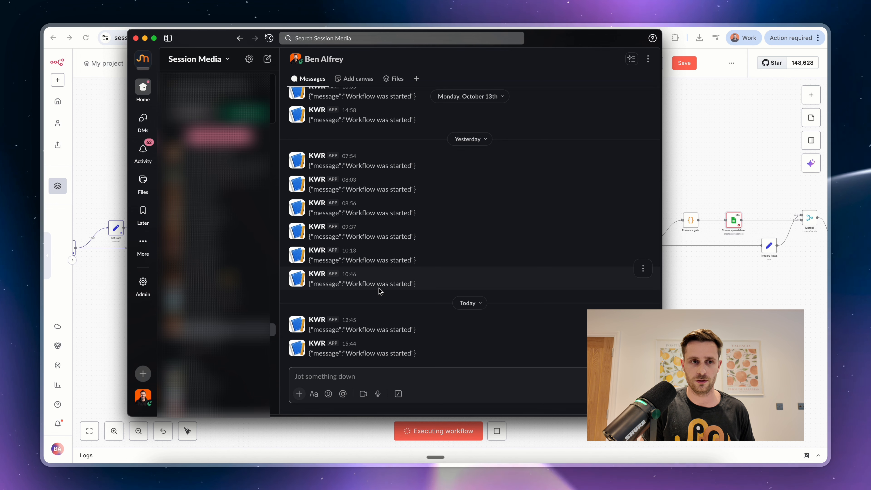
type("/")
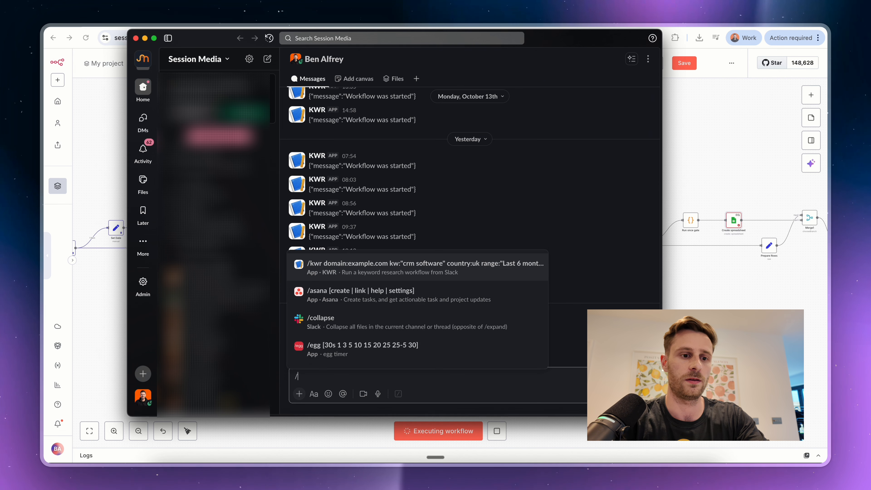
type("kwr")
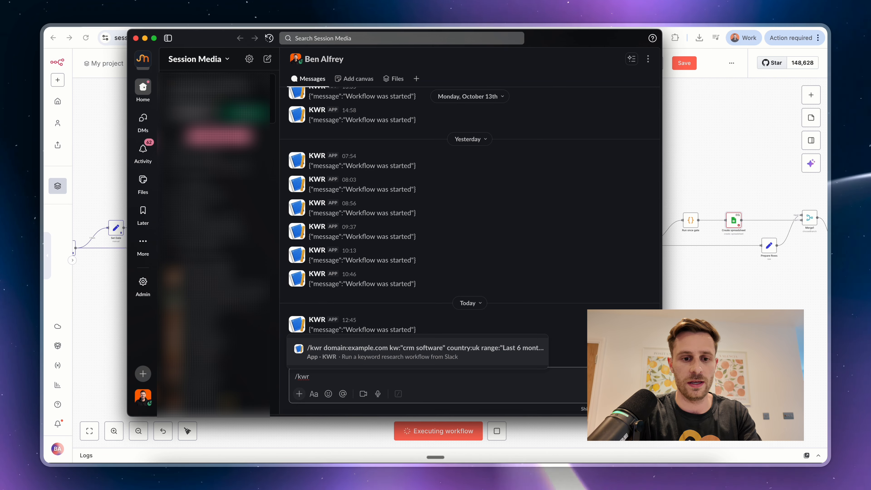
key("cmd+v")
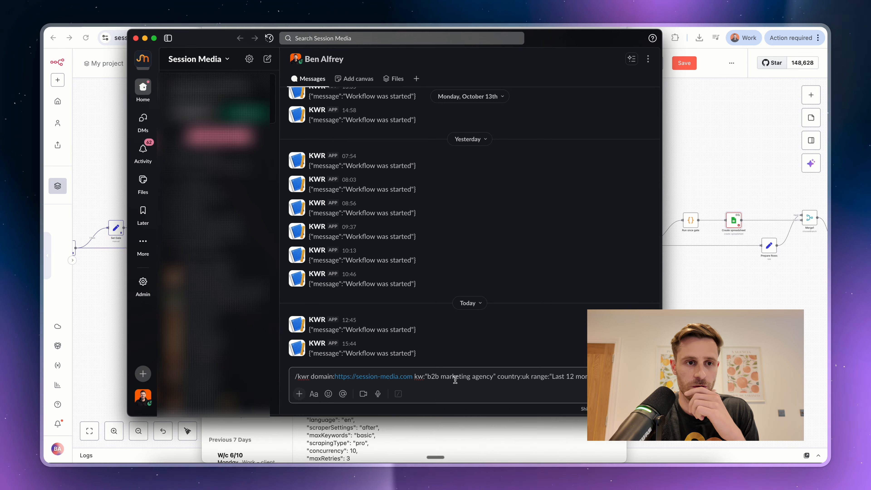
- View the KWR app's description and compare its hints with the keyword and date range in the drafted command
left_click(318, 342)
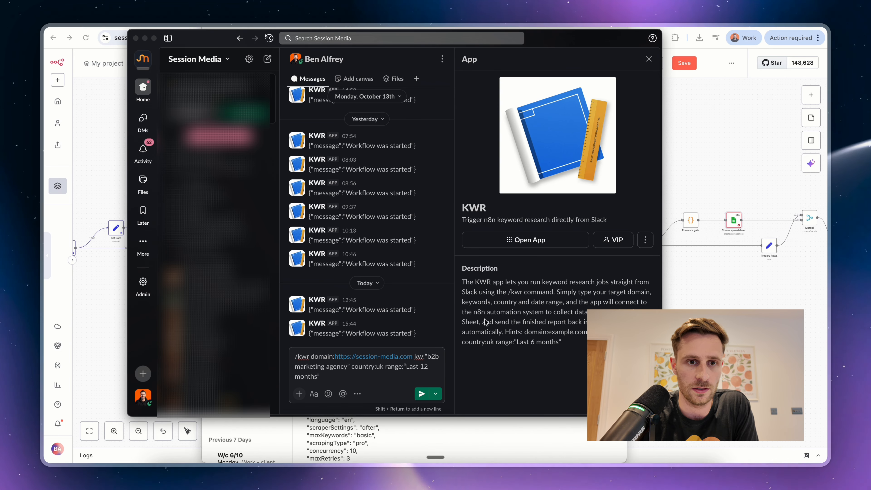
left_click(509, 329)
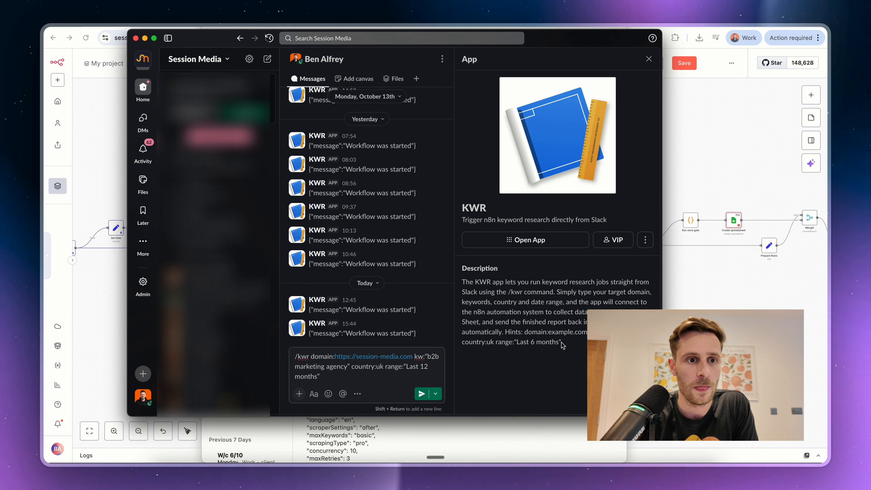
left_click_drag(563, 345, 527, 343)
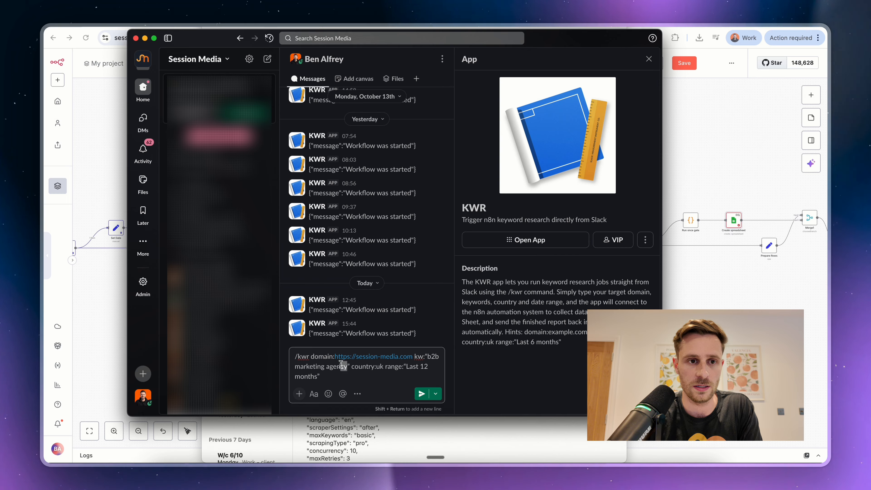
left_click_drag(347, 365, 428, 357)
left_click(398, 369)
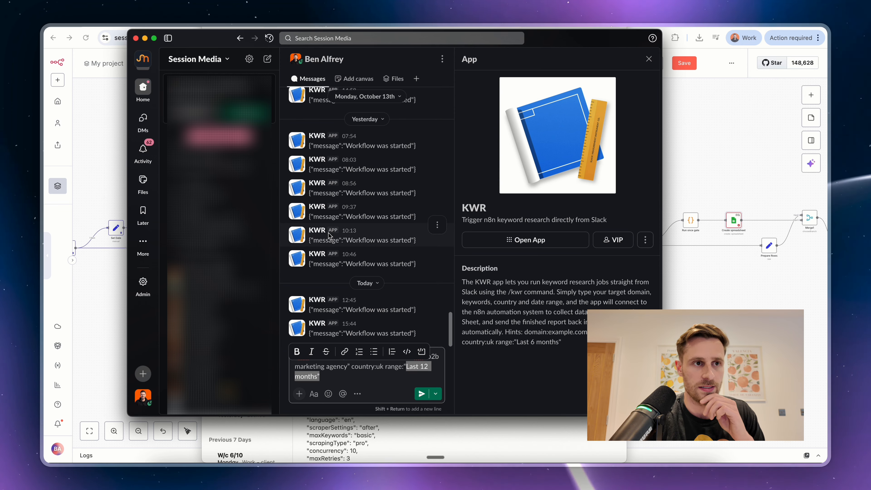
- Switch to the browser to check the Slack API apps list, and return to the start of the n8n Keyword Research workflow
left_click(99, 187)
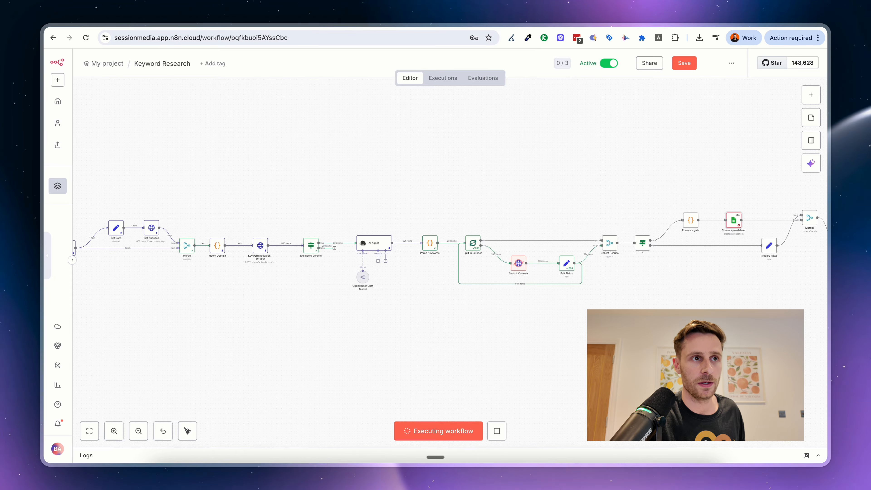
left_click(150, 21)
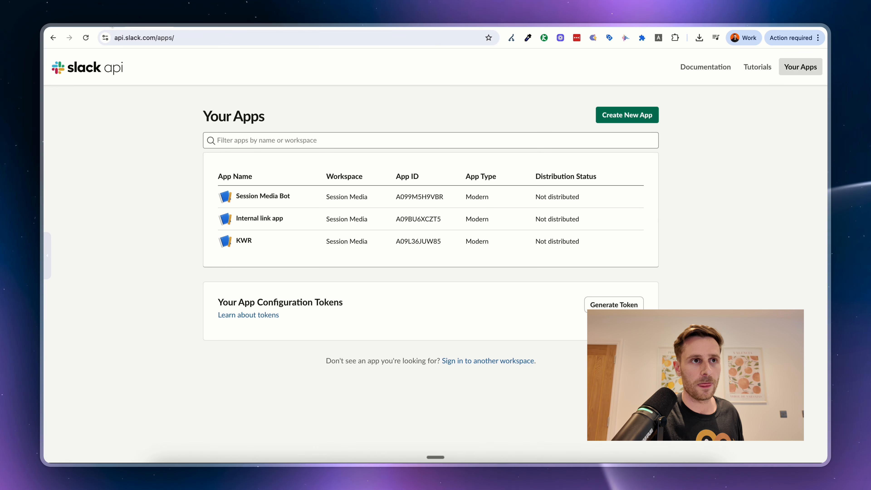
left_click(105, 23)
scroll(131, 164, "left", 4)
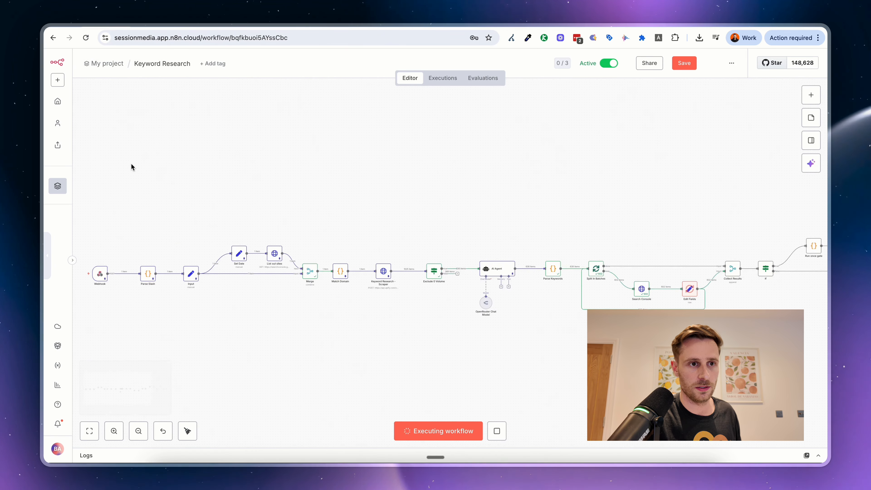
scroll(131, 165, "left", 4)
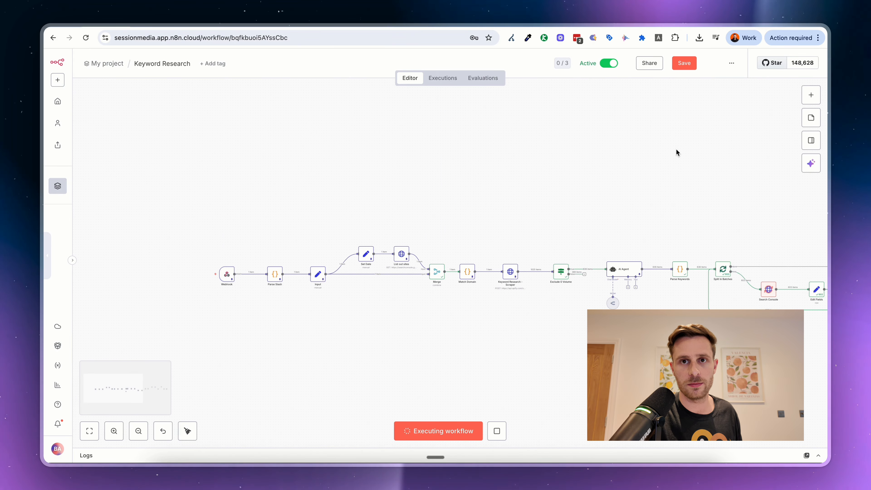
- Search the node library for webhook nodes, and leave the library without adding one
left_click(812, 96)
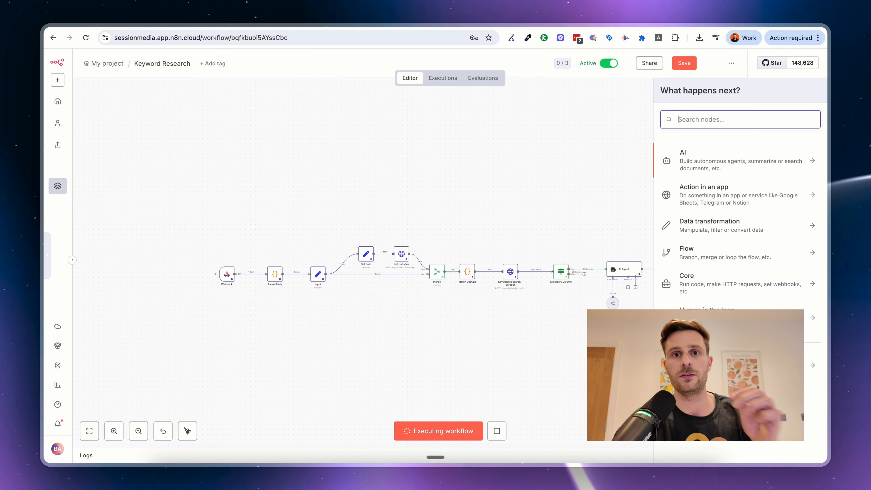
type("webhoo")
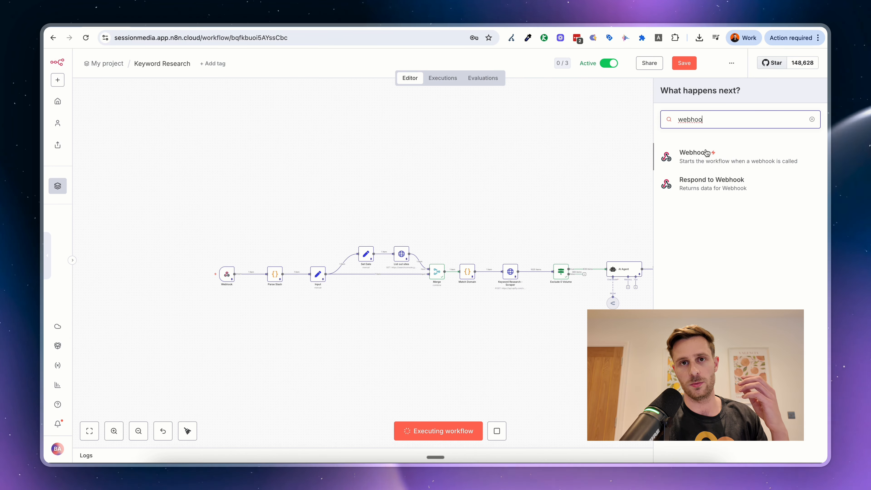
left_click(435, 159)
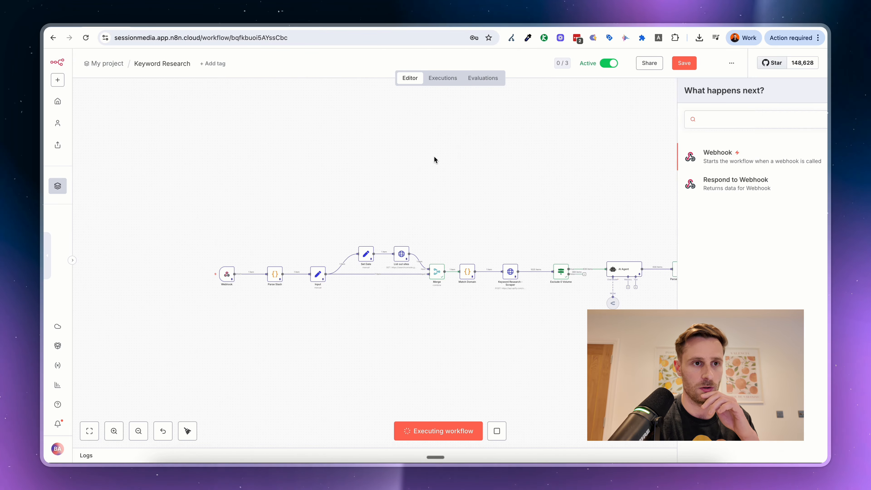
- Compare the Webhook node's settings with the KWR app's /kwr slash command in the Slack API, and return to the canvas
double_click(227, 276)
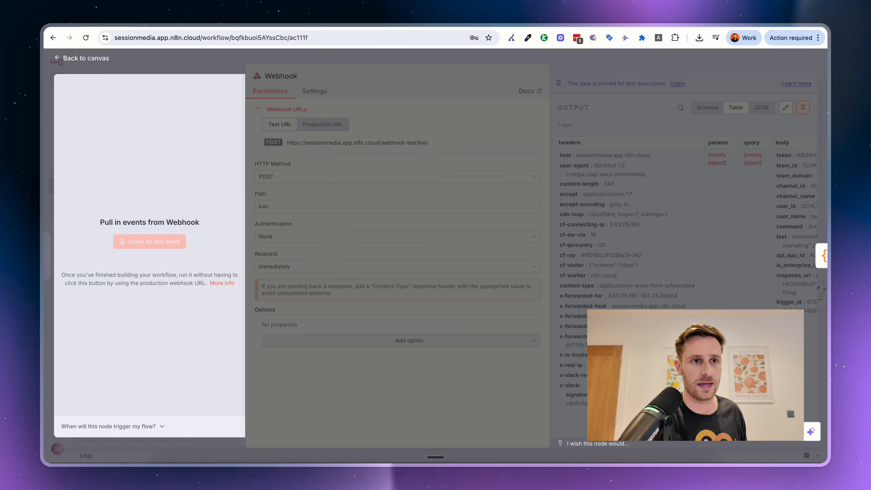
left_click(149, 28)
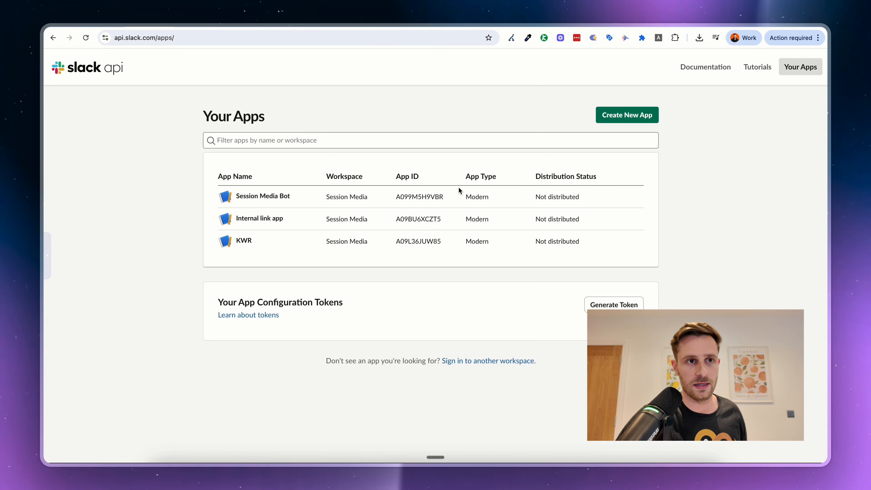
left_click(243, 241)
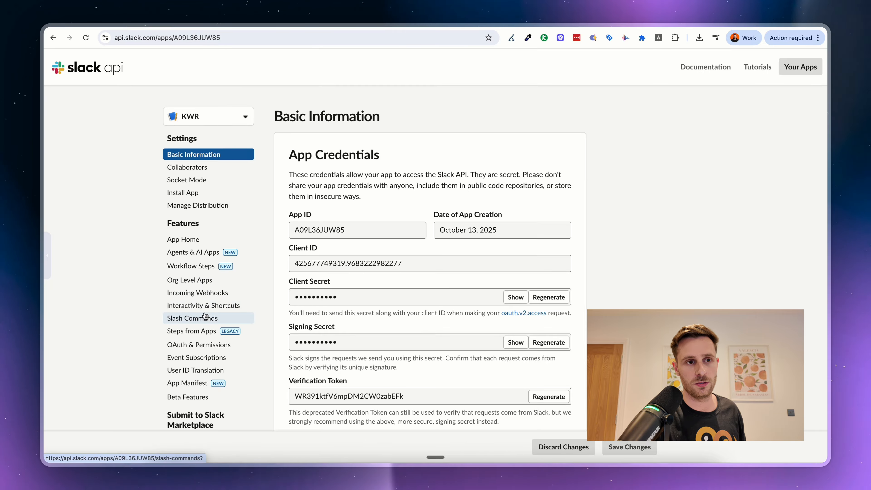
left_click(204, 319)
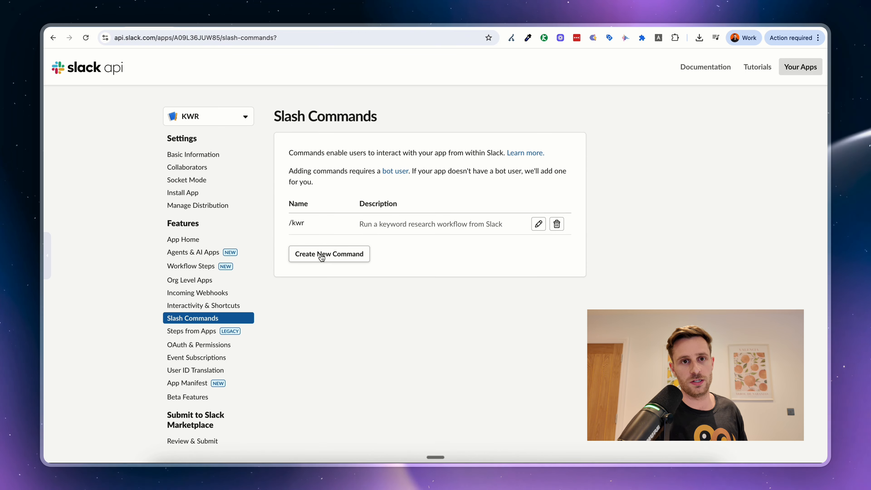
left_click(539, 224)
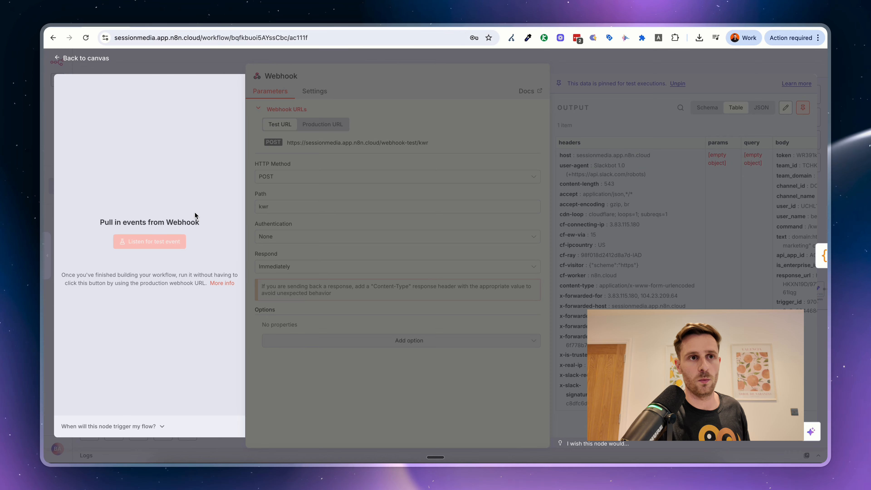
left_click(193, 69)
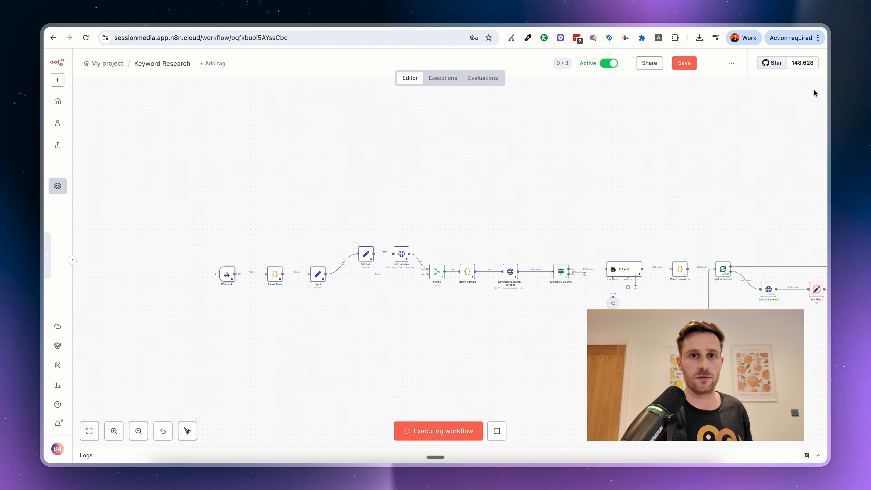
- Search the node library for form triggers, and leave the library without adding one
left_click(807, 92)
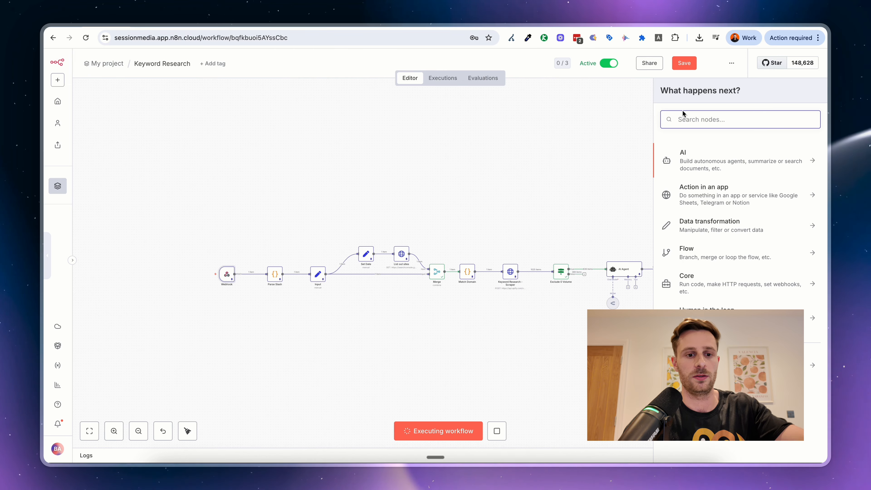
type("form")
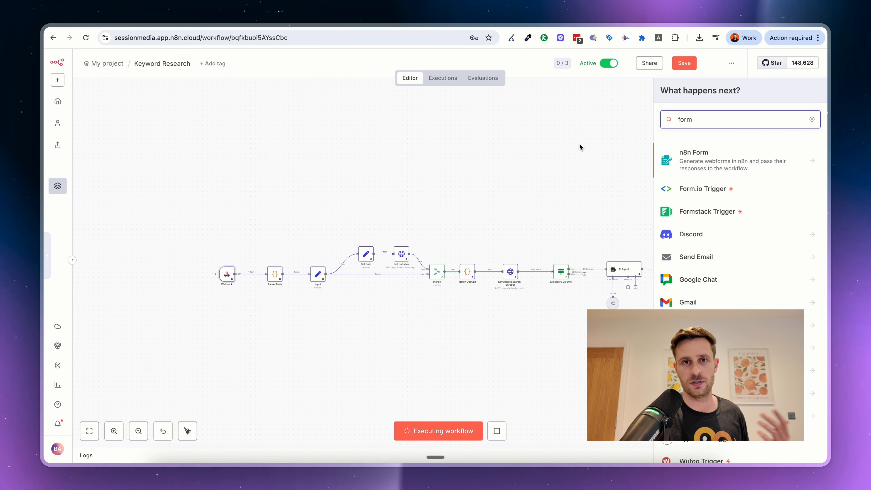
left_click(567, 158)
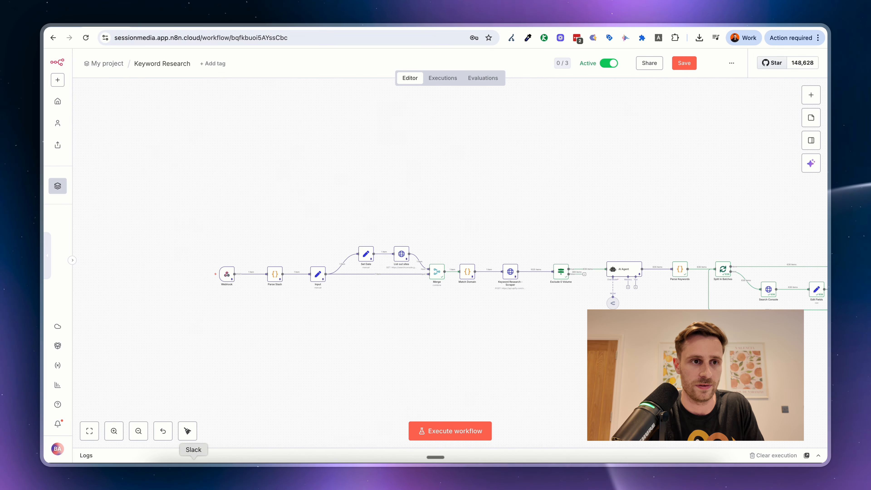
- Switch to Slack, and return to n8n to view the workflow's opening nodes up close
left_click(194, 464)
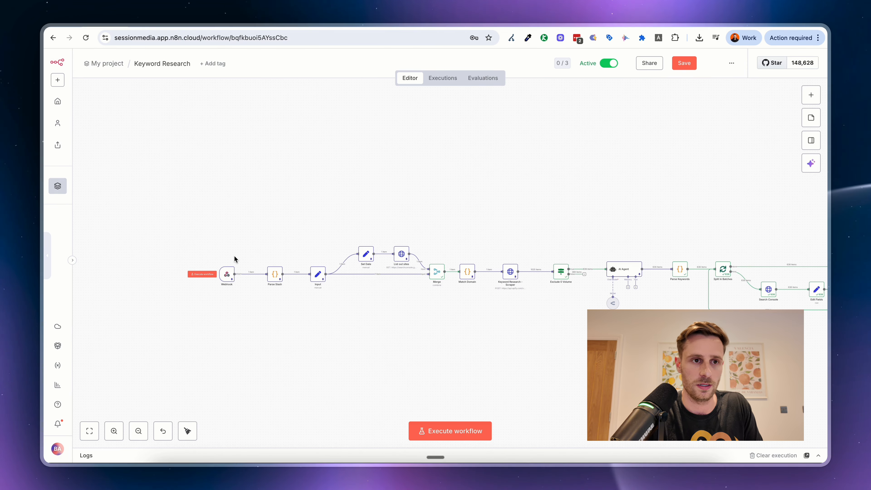
scroll(282, 304, "up", 3)
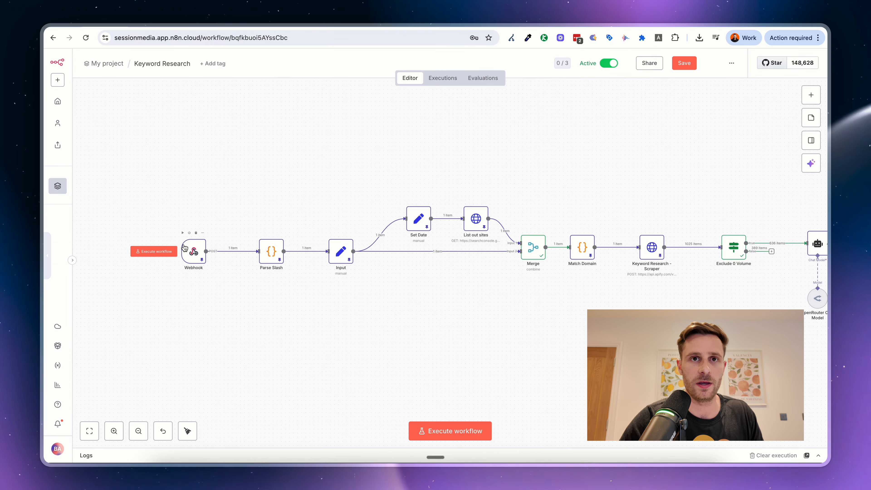
- Switch to the Excalidraw keyword research diagram and follow its flow from the Slack inputs to the Google Sheet columns
left_click(671, 27)
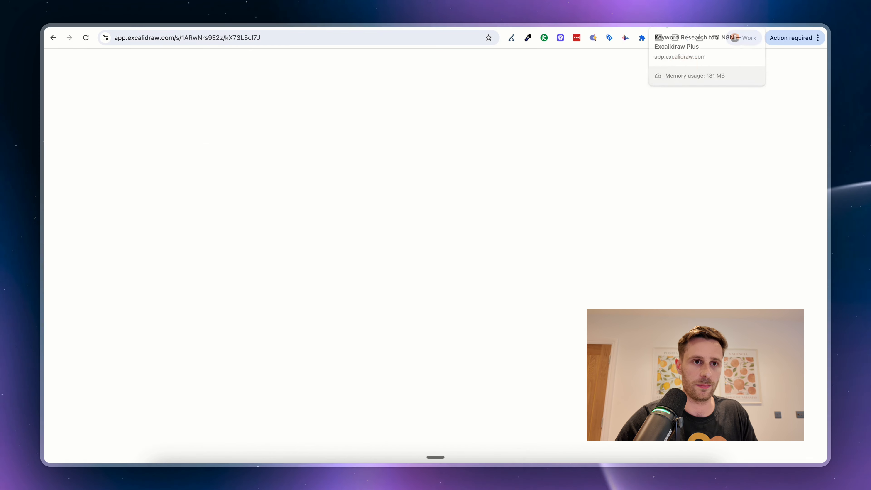
scroll(361, 191, "down", 1)
scroll(359, 189, "down", 5)
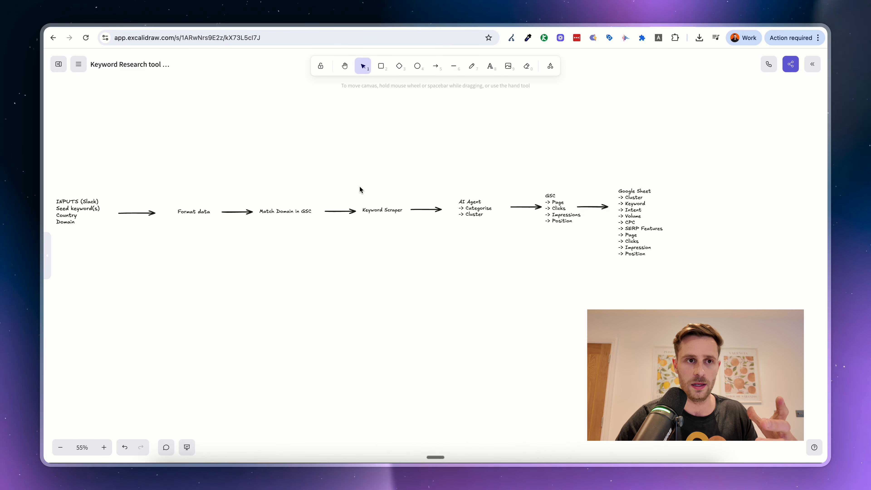
scroll(359, 189, "right", 5)
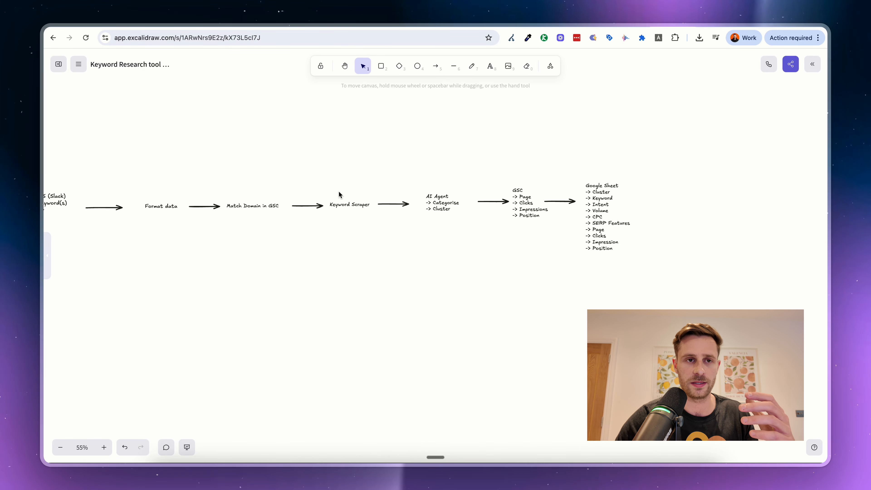
scroll(450, 278, "left", 6)
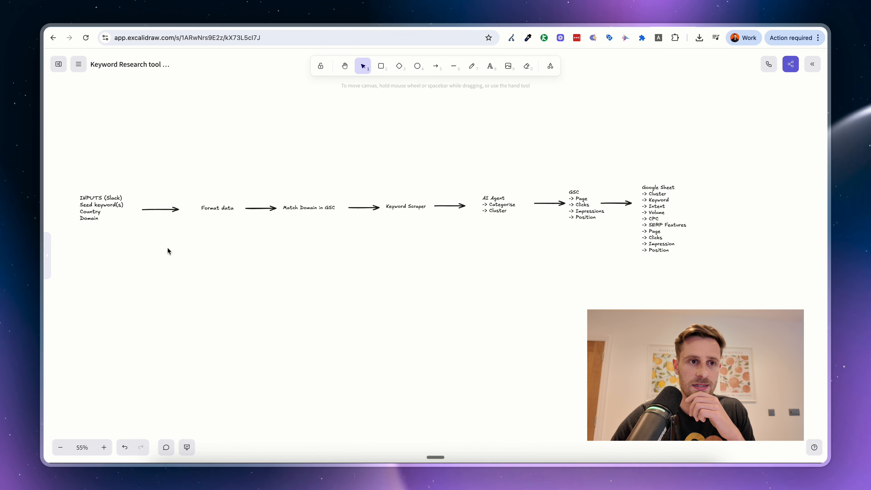
scroll(223, 246, "right", 3)
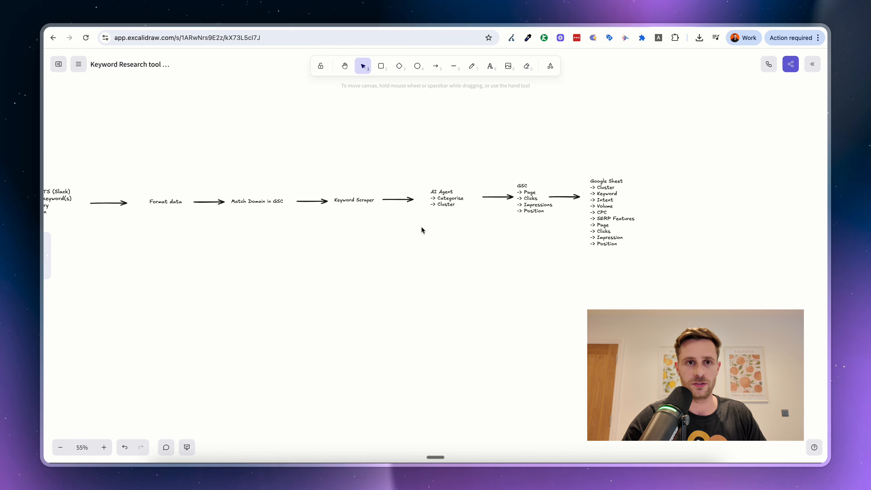
scroll(433, 216, "right", 2)
scroll(433, 215, "right", 5)
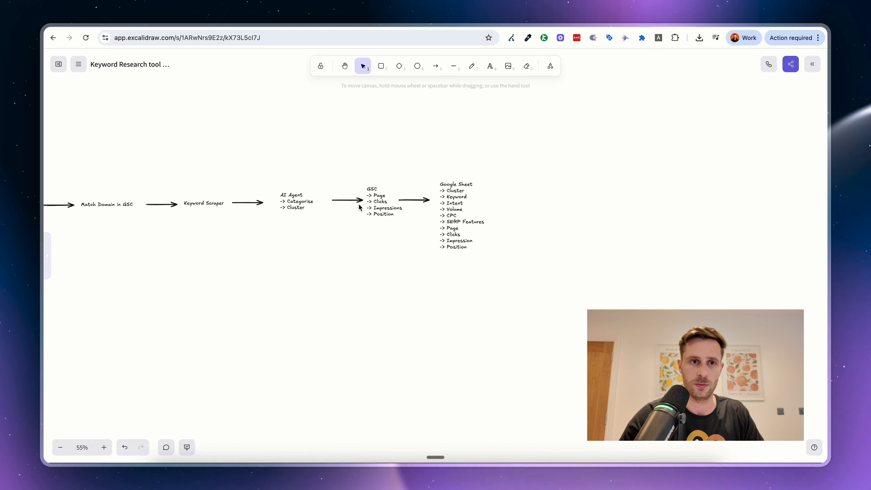
scroll(408, 218, "left", 7)
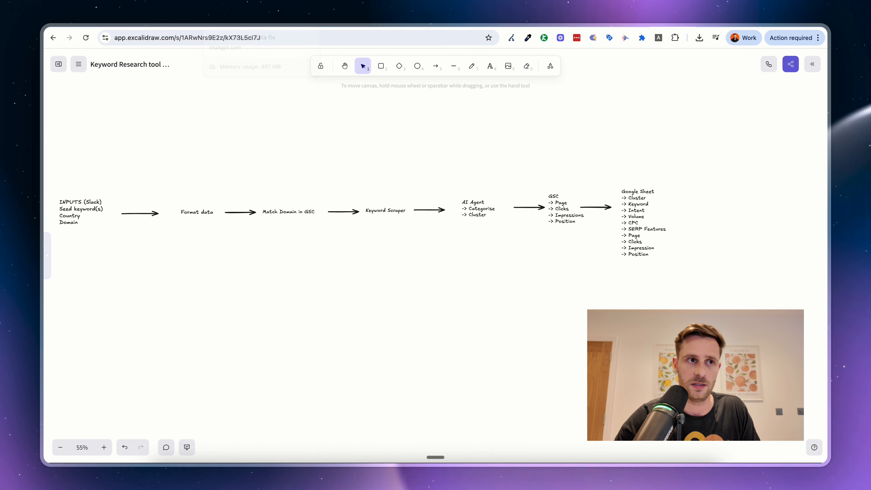
- Return to n8n and examine the Parse Slash node's JavaScript code and its full output table
left_click(100, 27)
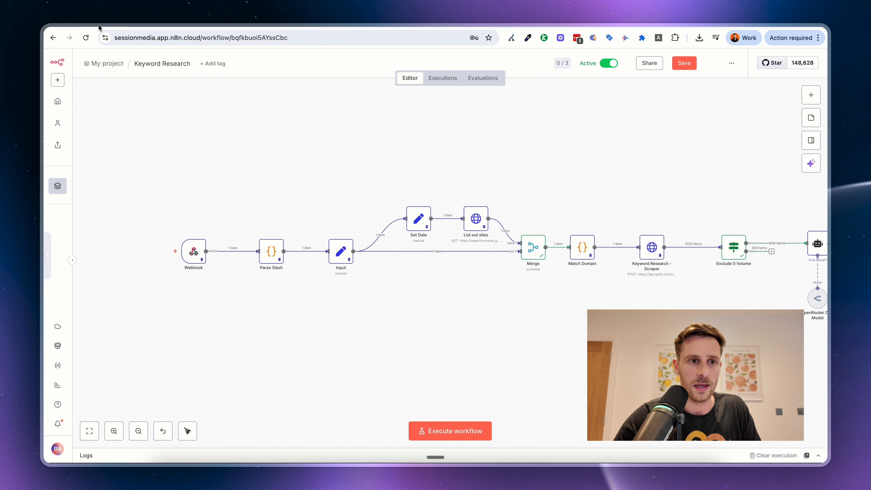
double_click(271, 252)
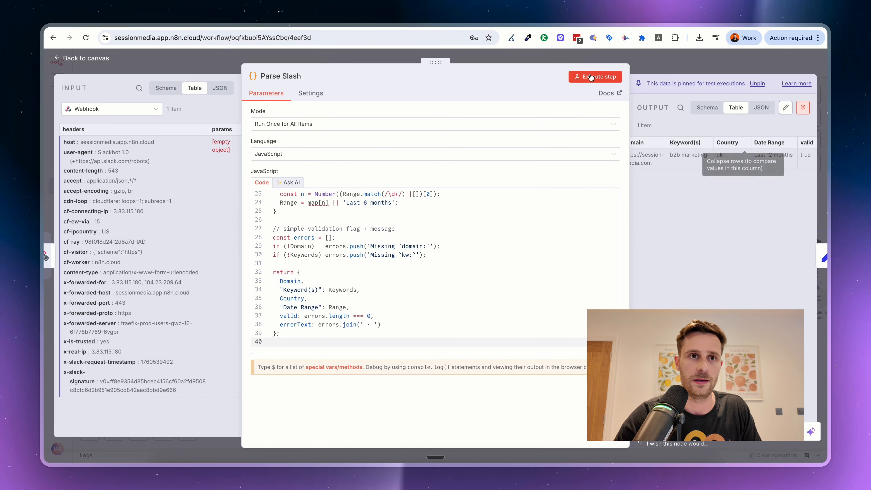
left_click_drag(435, 69, 307, 75)
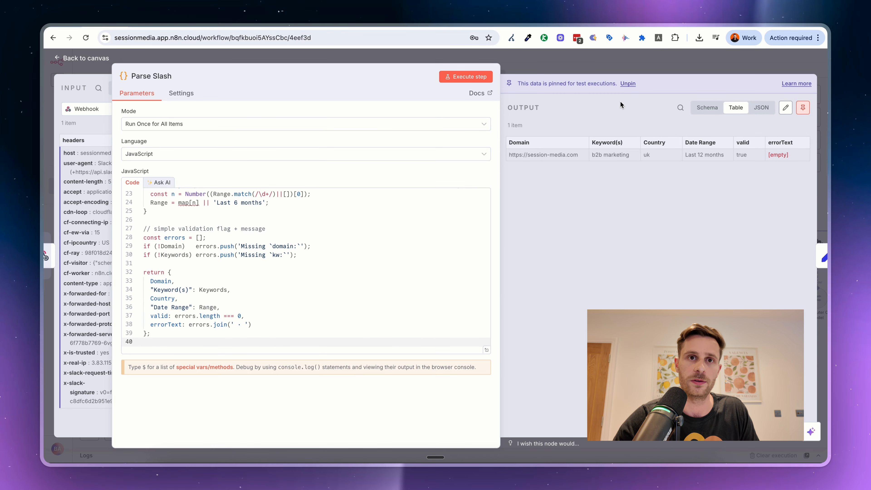
left_click(622, 71)
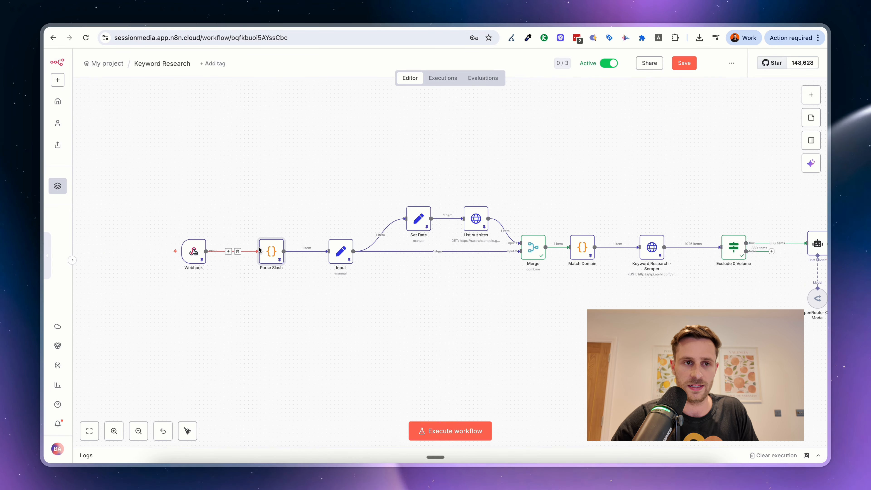
- Examine how the Input node maps Domain, Keyword(s), Country and Date Range from the Parse Slash data
double_click(338, 250)
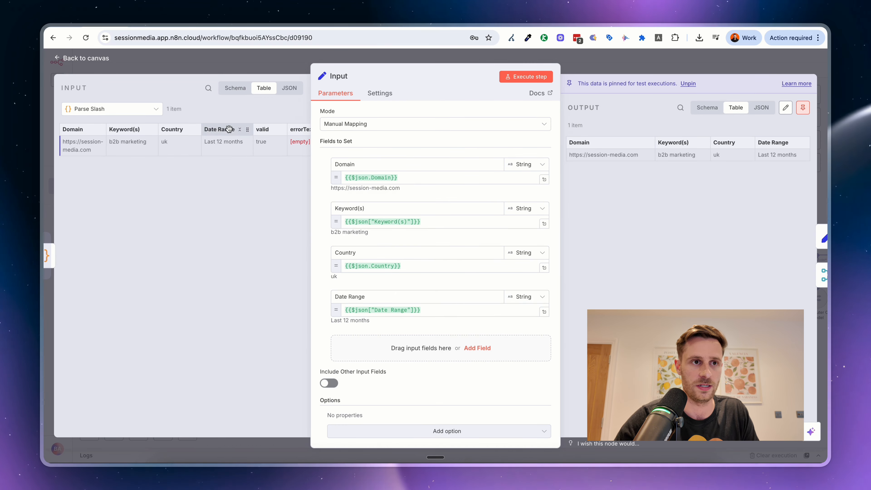
left_click_drag(219, 130, 237, 136)
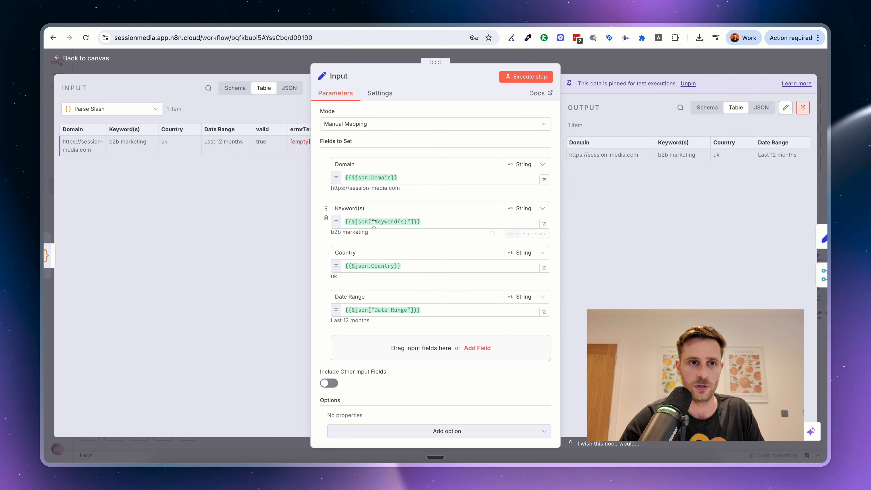
left_click_drag(400, 178, 350, 173)
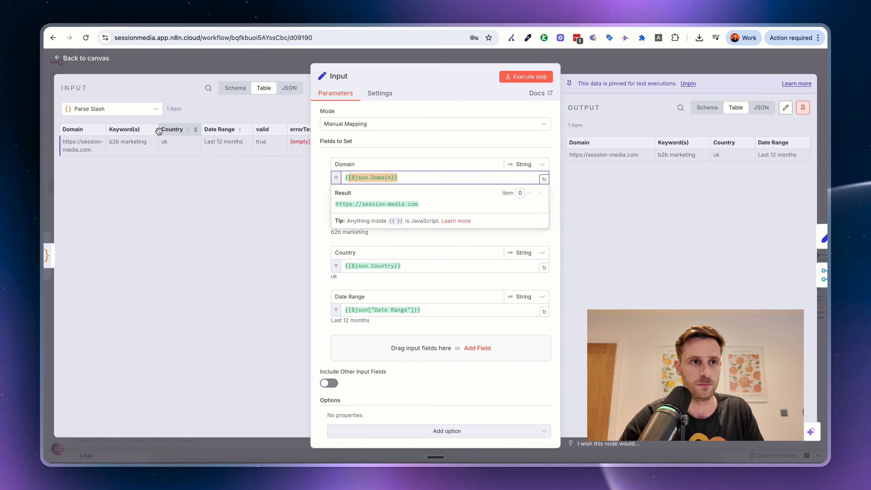
left_click_drag(133, 134, 293, 165)
left_click_drag(339, 182, 126, 133)
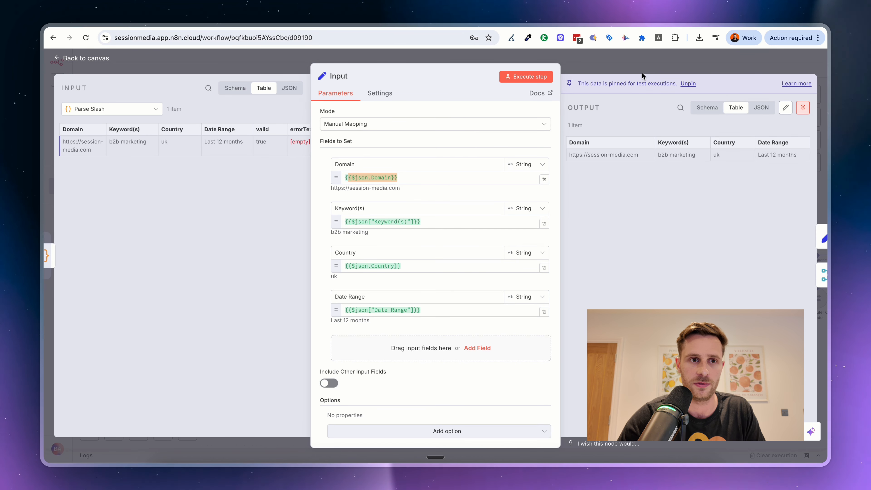
left_click(638, 67)
- Open the Set Date node and view its full startDate expression in the expanded expression editor
scroll(401, 268, "right", 5)
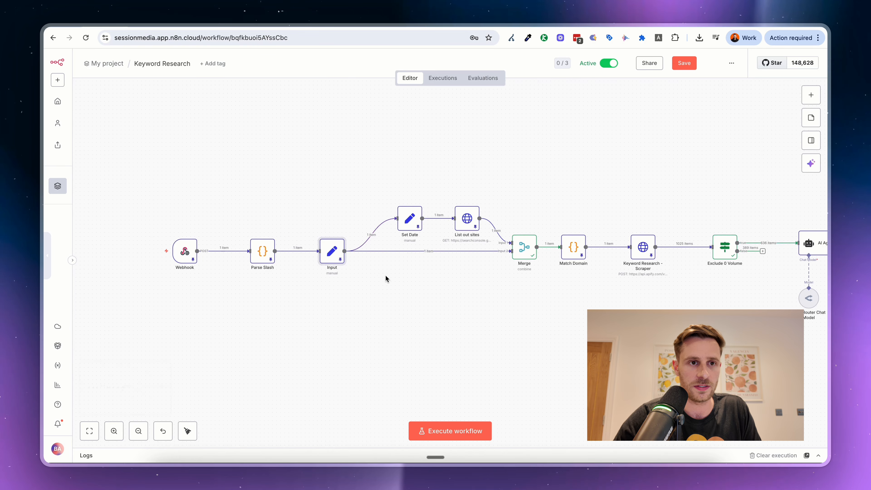
scroll(462, 262, "right", 3)
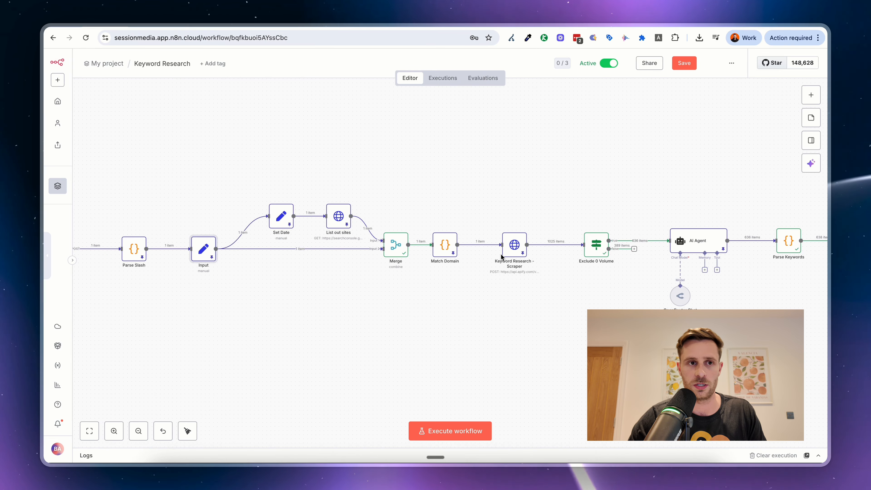
double_click(282, 216)
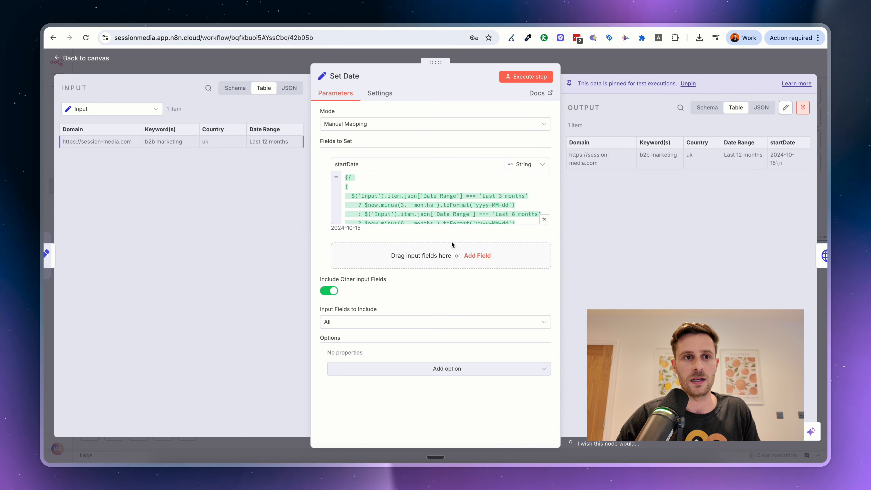
scroll(446, 204, "down", 3)
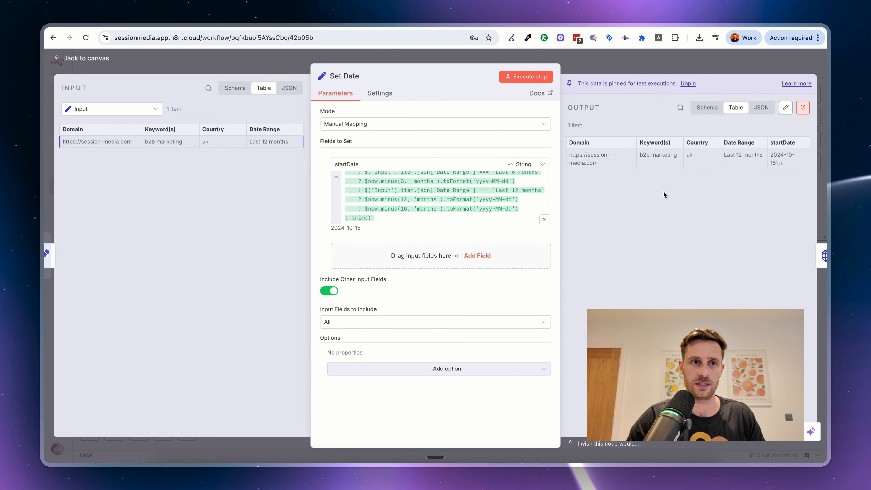
left_click(391, 197)
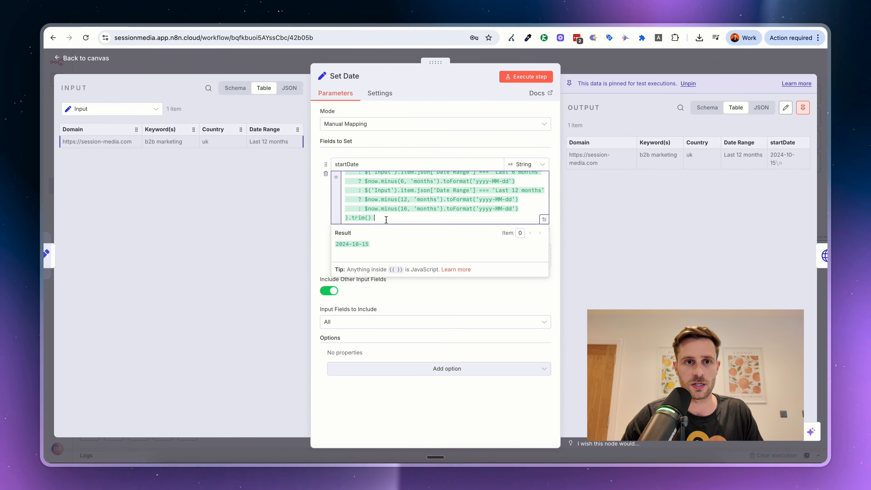
key("super+a")
left_click(543, 220)
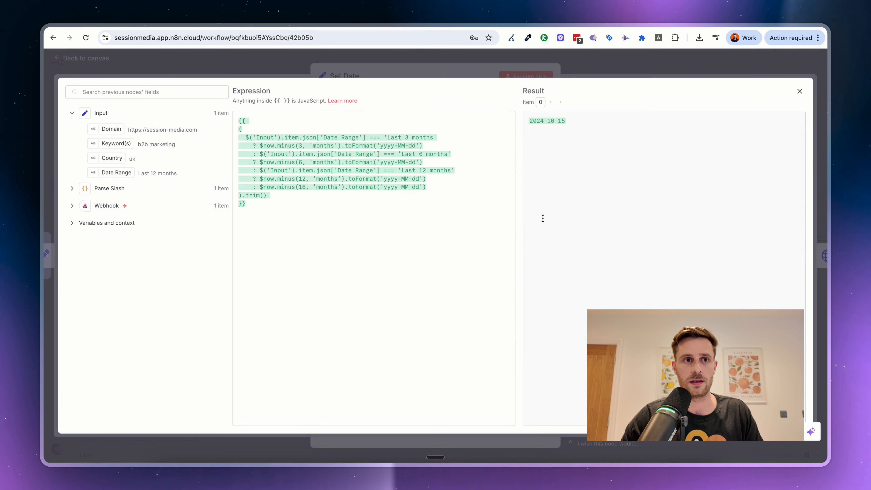
- Switch to the ChatGPT conversation and back to n8n, and close the startDate expression editor and the Set Date node
left_click(240, 25)
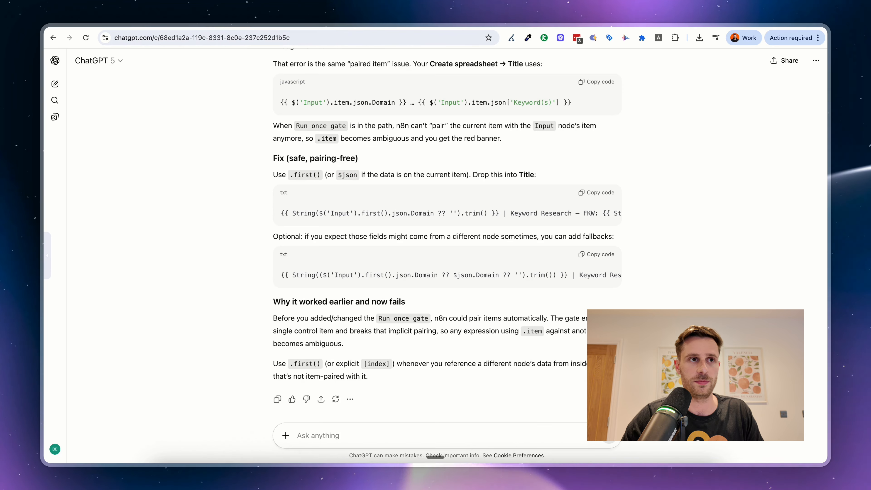
left_click(104, 25)
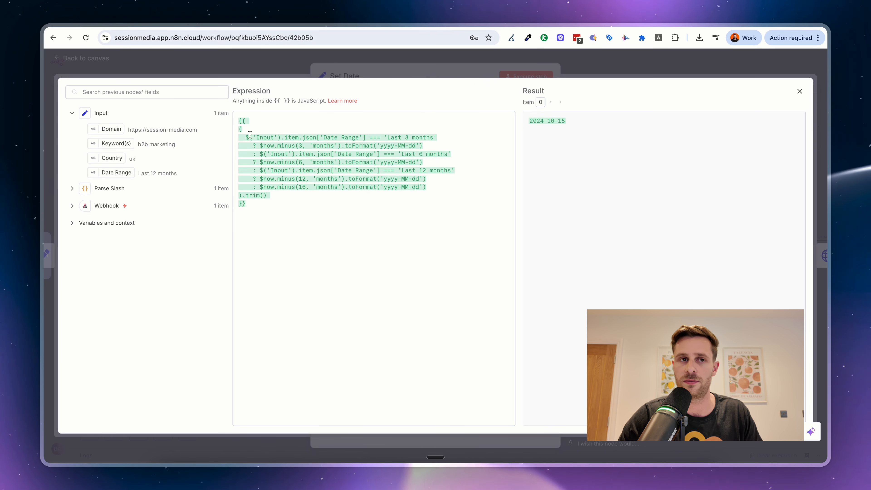
left_click(489, 75)
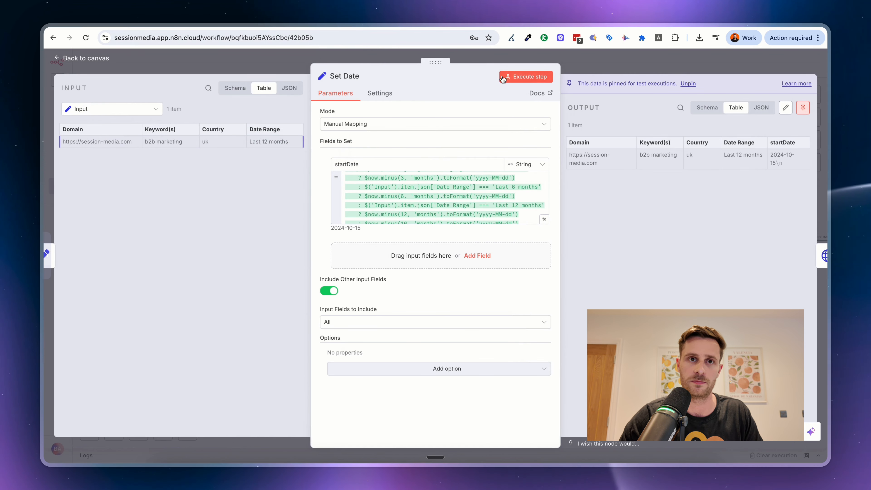
left_click(580, 65)
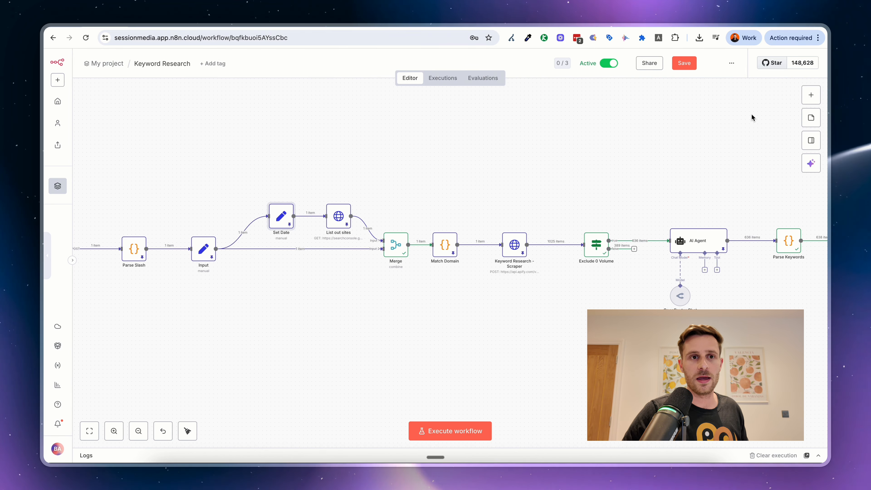
- Search the available nodes for "http" and add an HTTP Request node after Set Date
left_click(805, 96)
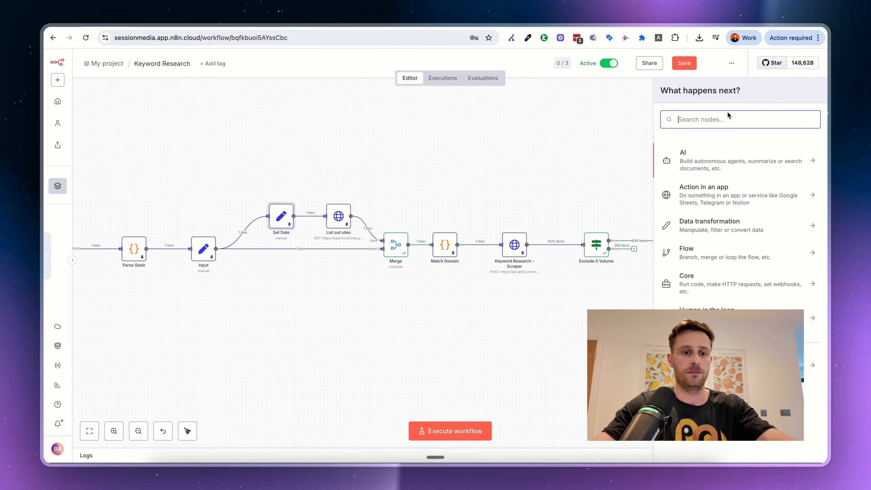
type("http")
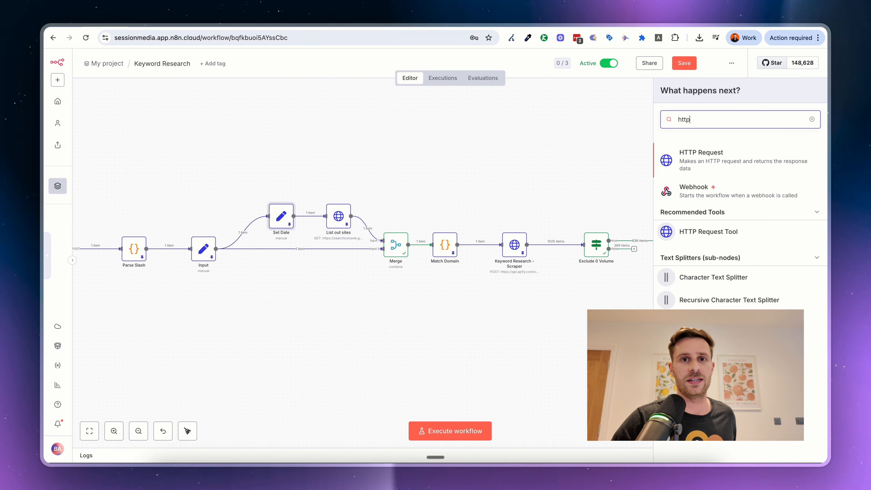
left_click(689, 157)
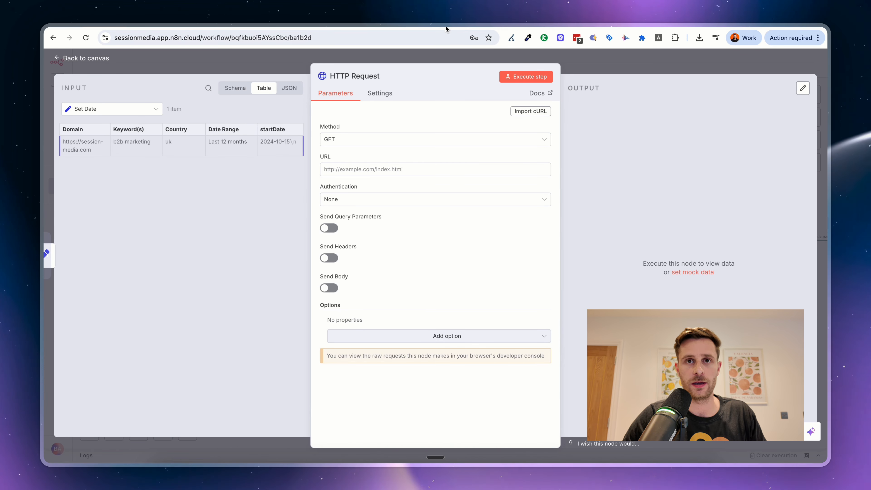
- Switch to Google Cloud Console, view the n8n keyword research OAuth client, and look up the Google Search Console API page
key("ctrl+Tab")
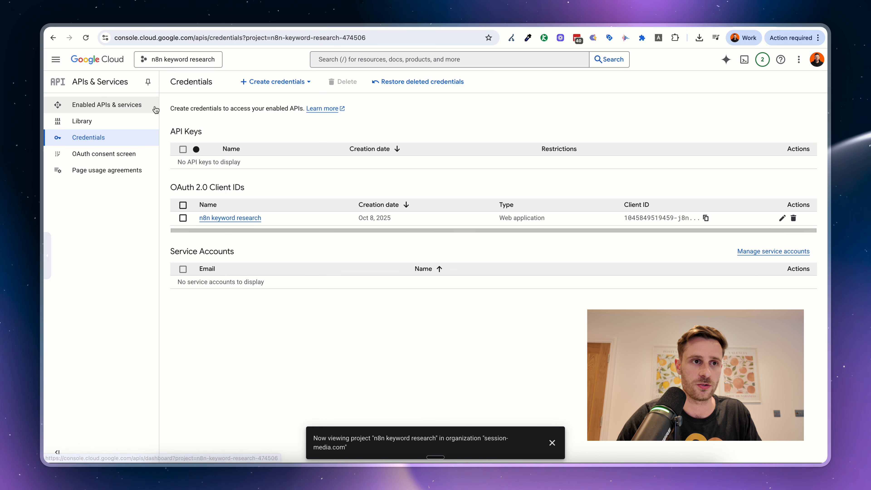
left_click(217, 218)
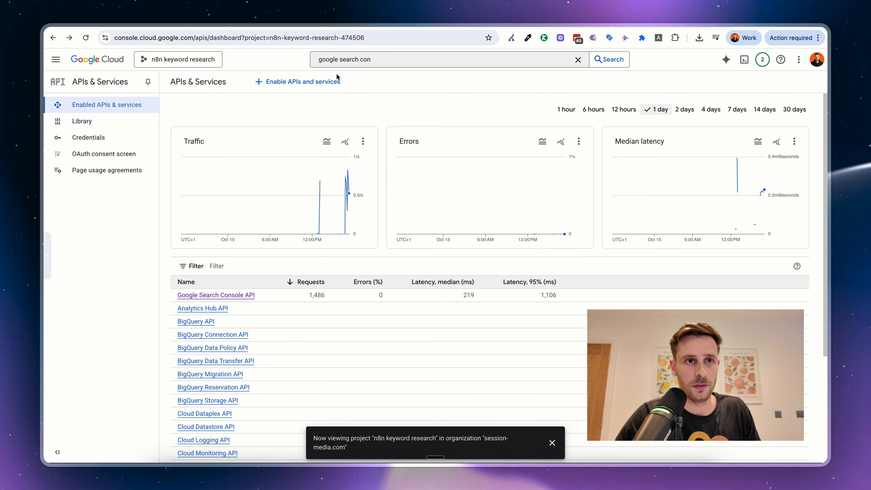
left_click(362, 61)
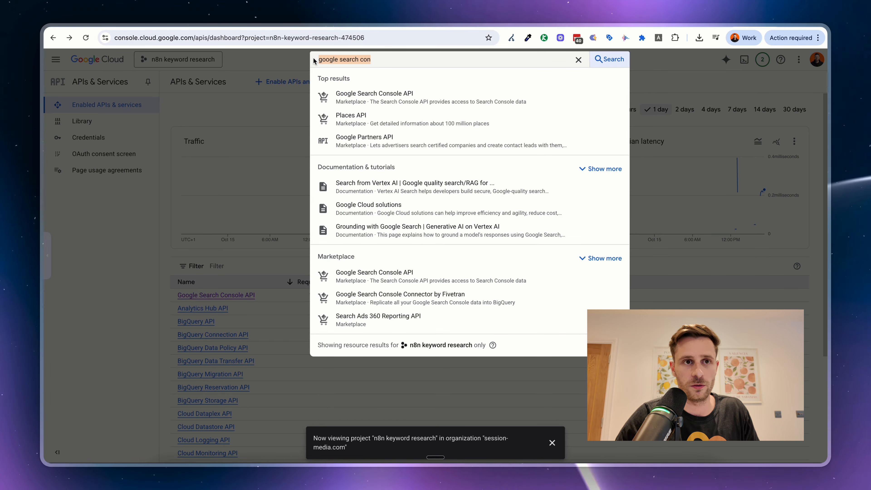
left_click(397, 93)
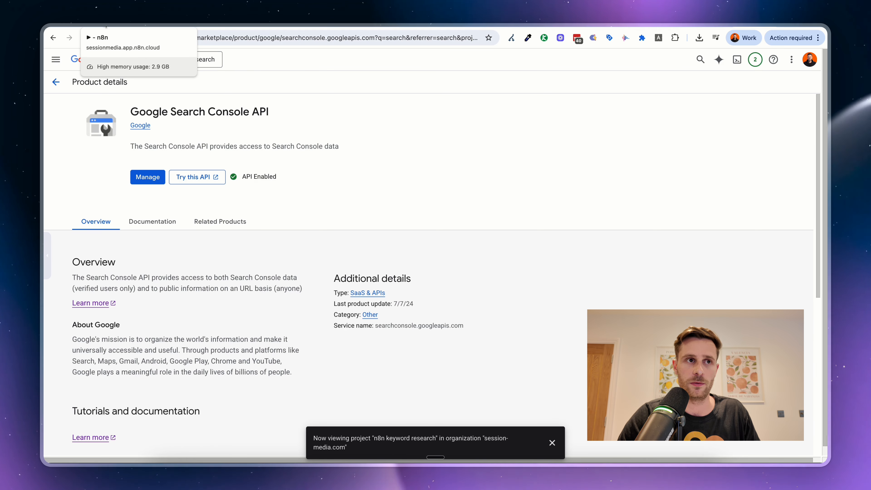
- Return to n8n and remove the HTTP Request node from below the Merge node
left_click(106, 28)
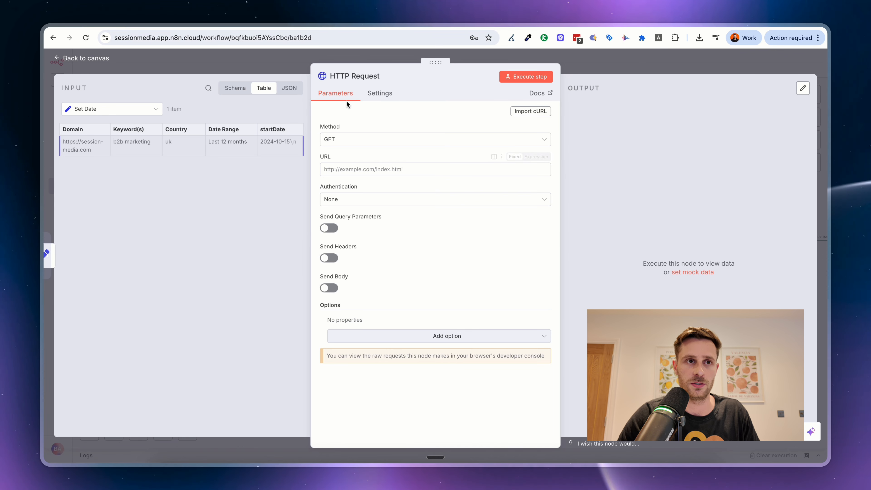
left_click(291, 59)
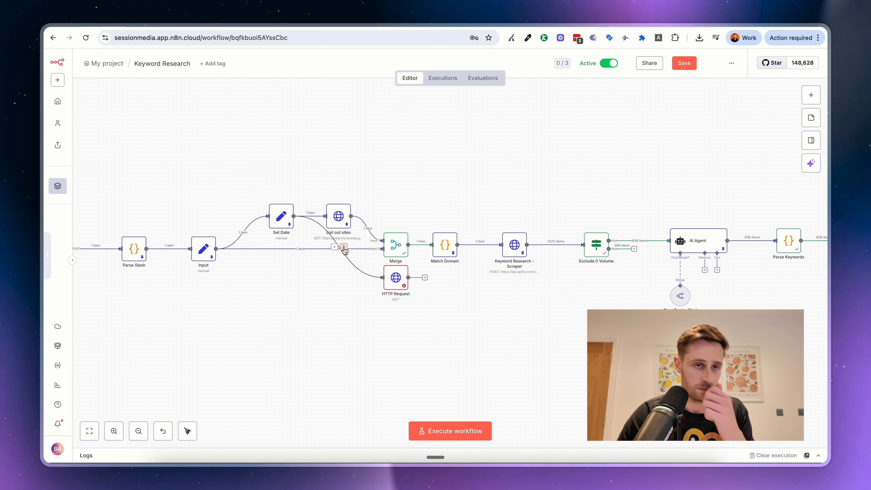
left_click(344, 248)
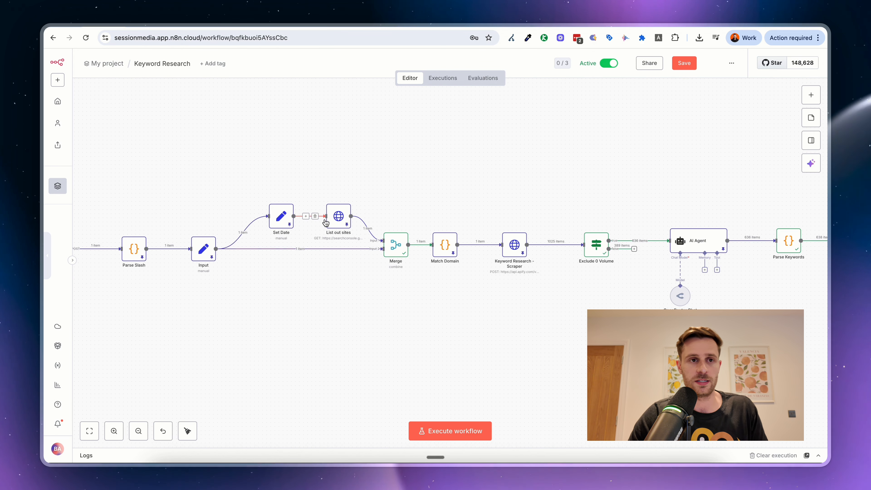
- Review the Input node's field mappings and the Merge node's combine settings
mouse_move(326, 223)
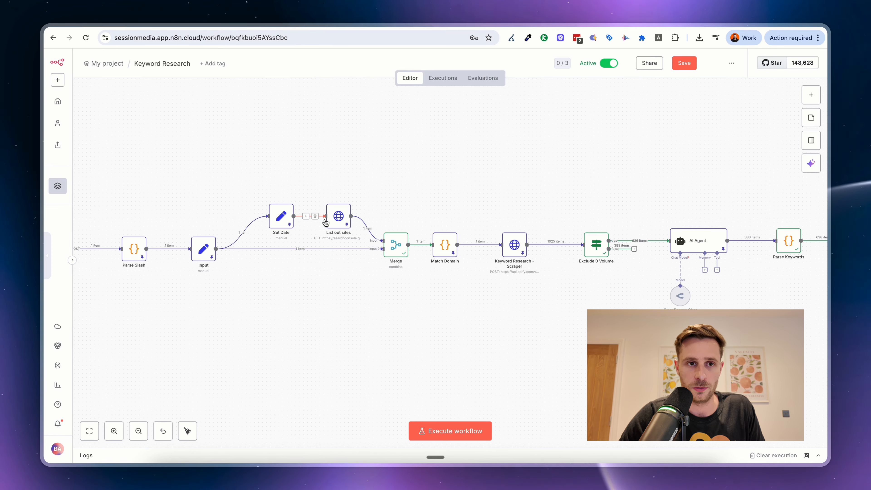
scroll(384, 253, "right", 5)
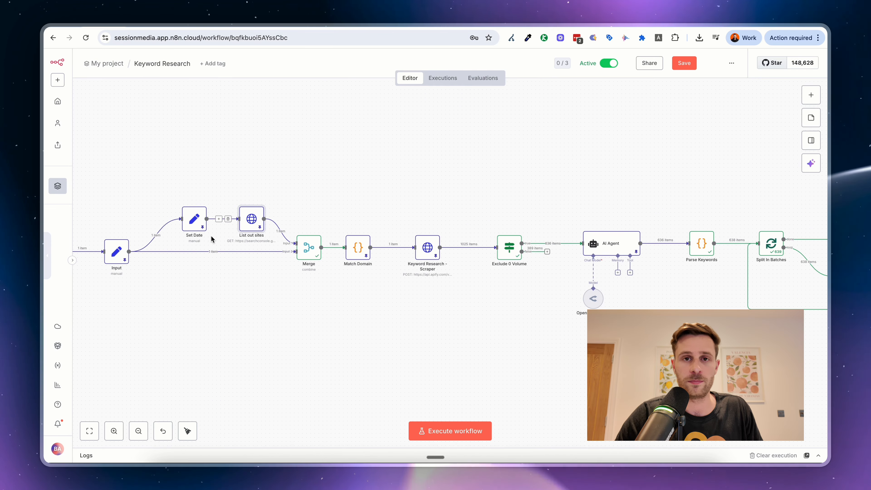
double_click(115, 259)
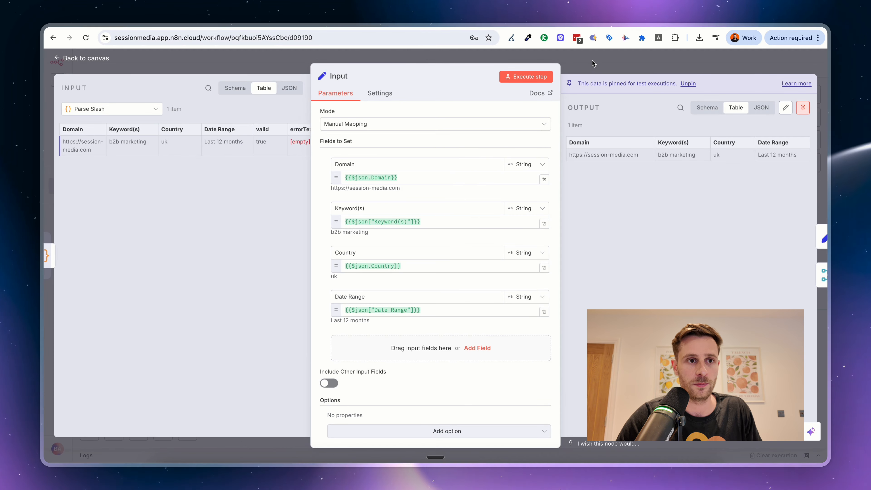
key("Escape")
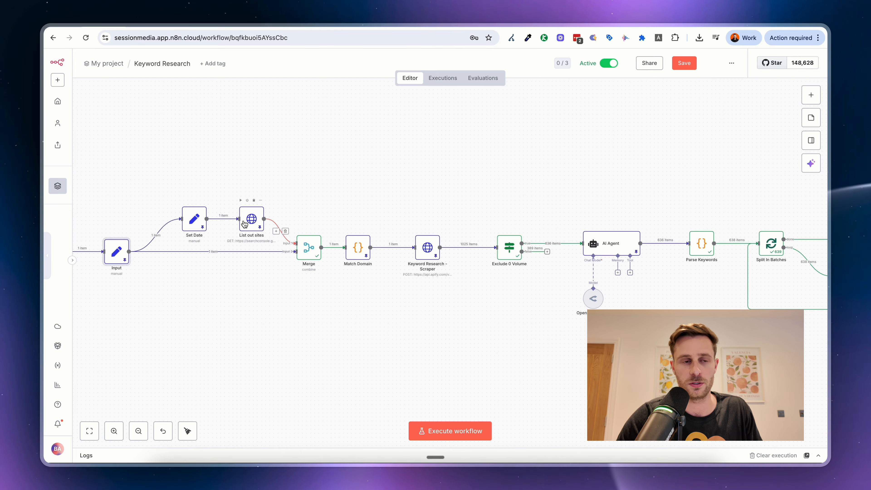
double_click(307, 247)
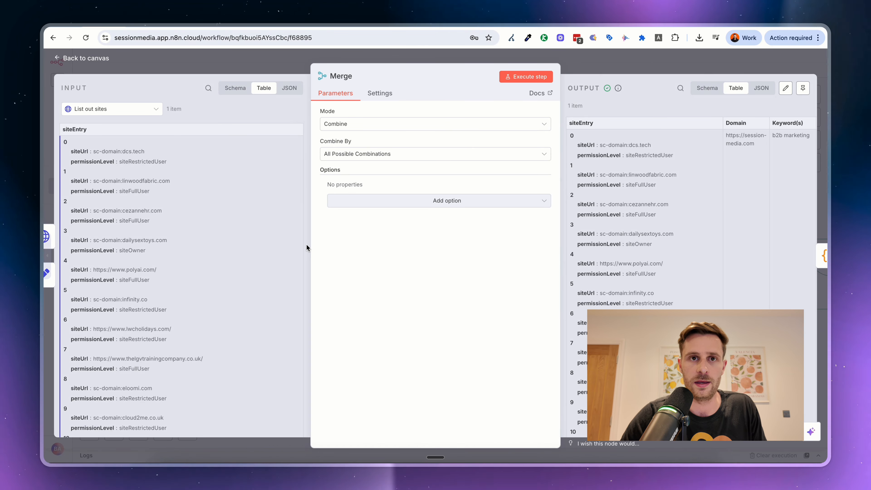
left_click(605, 66)
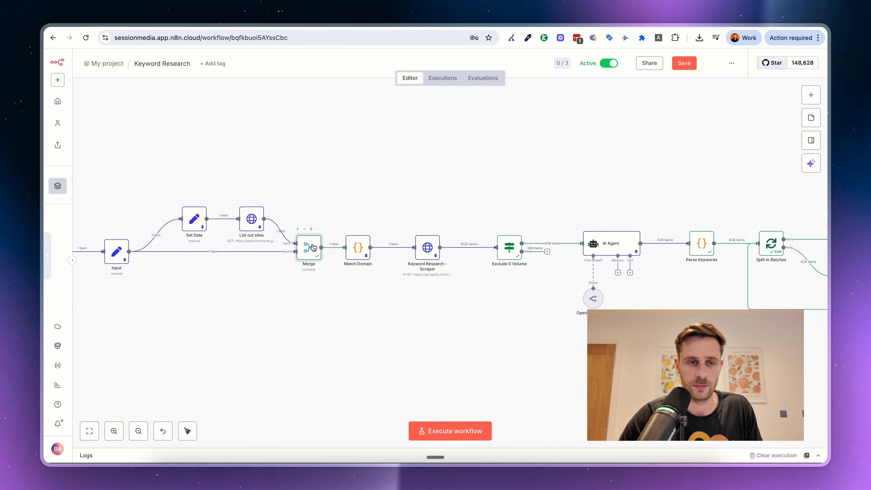
- Nudge the Match Domain node toward the Keyword Research - Scraper node and view the scraper's request settings and output
scroll(302, 256, "right", 4)
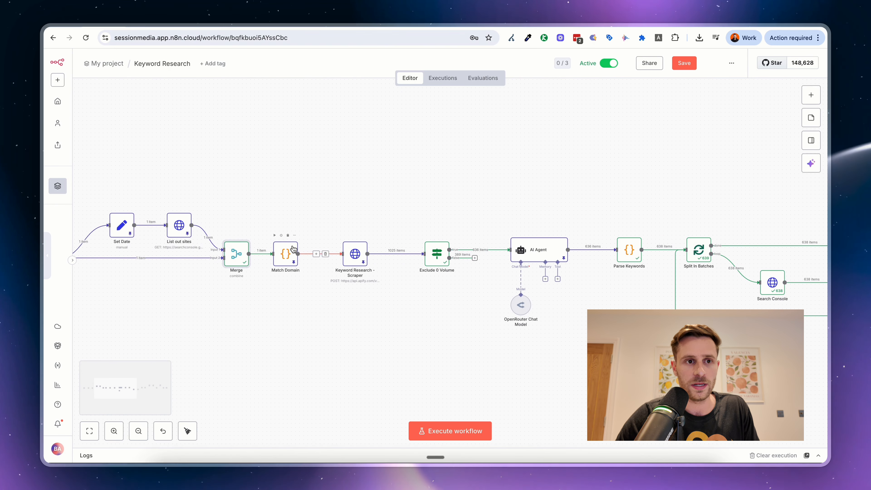
left_click_drag(290, 251, 298, 250)
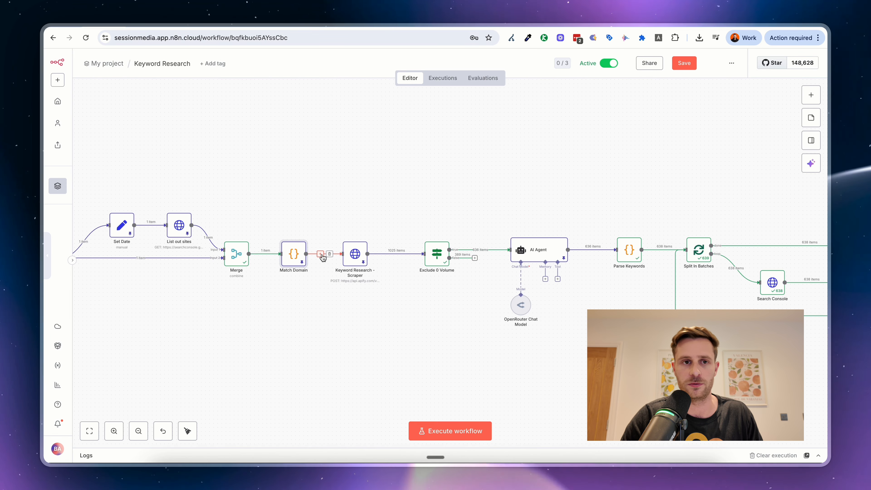
scroll(377, 246, "right", 2)
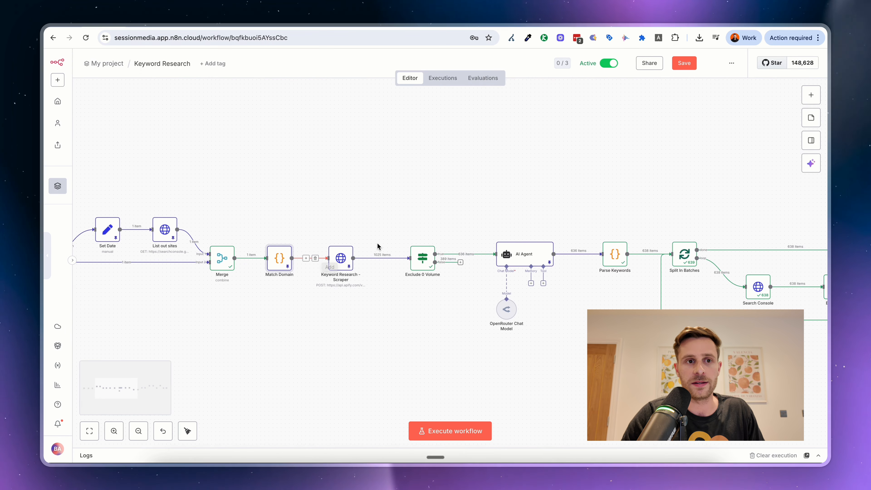
double_click(339, 256)
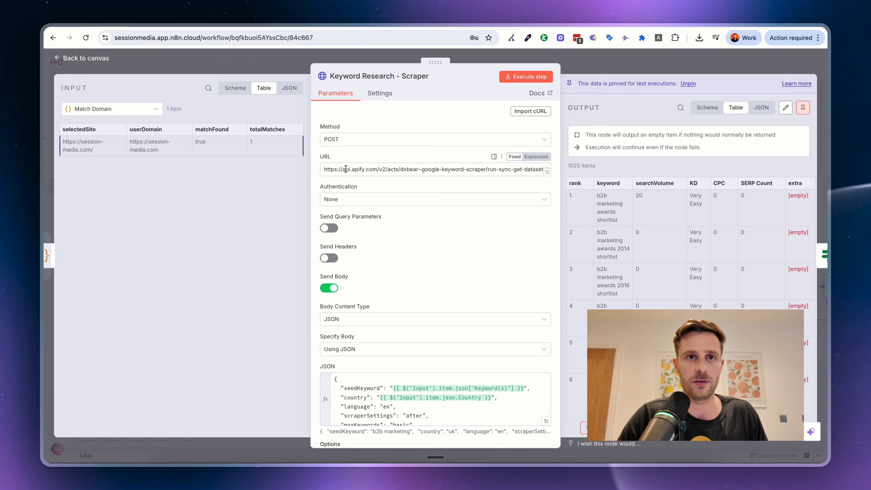
left_click(587, 63)
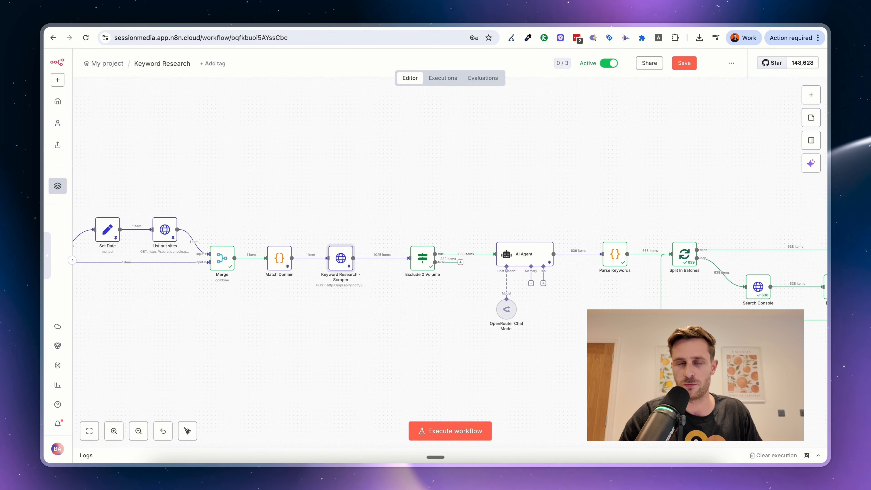
- Switch to Apify, view the Apify Store, and open Google Keyword Scraper ( With SEO Metrics ) from the saved Actors
key("ctrl+Tab")
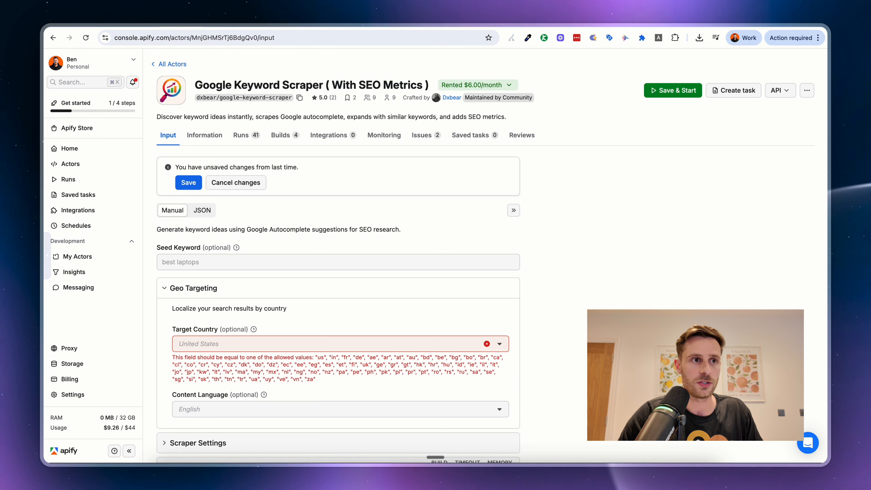
left_click(79, 127)
left_click_drag(440, 101, 512, 92)
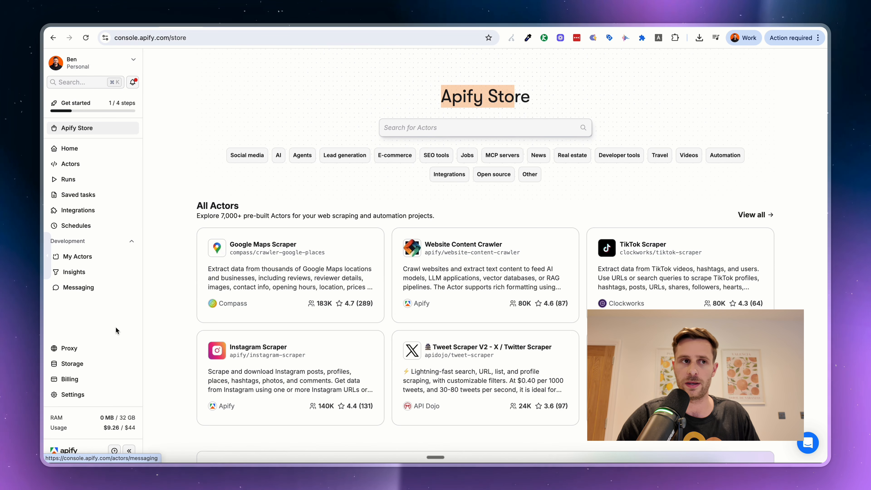
left_click(81, 168)
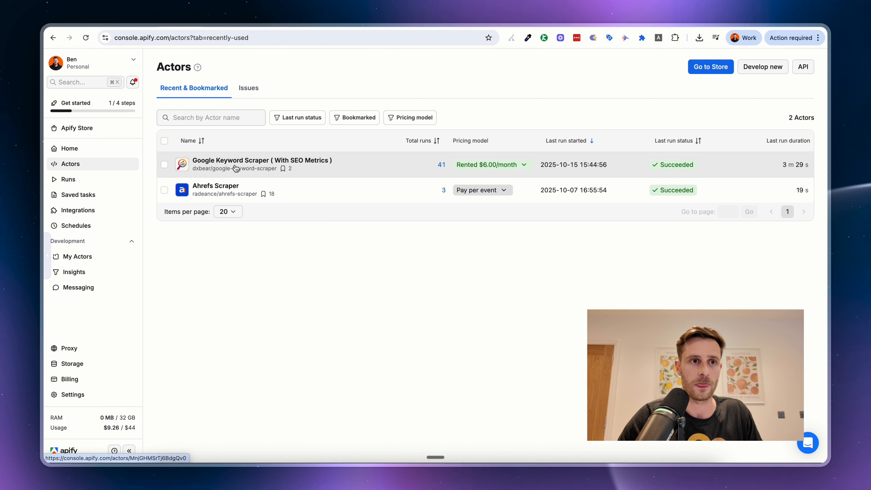
left_click(236, 168)
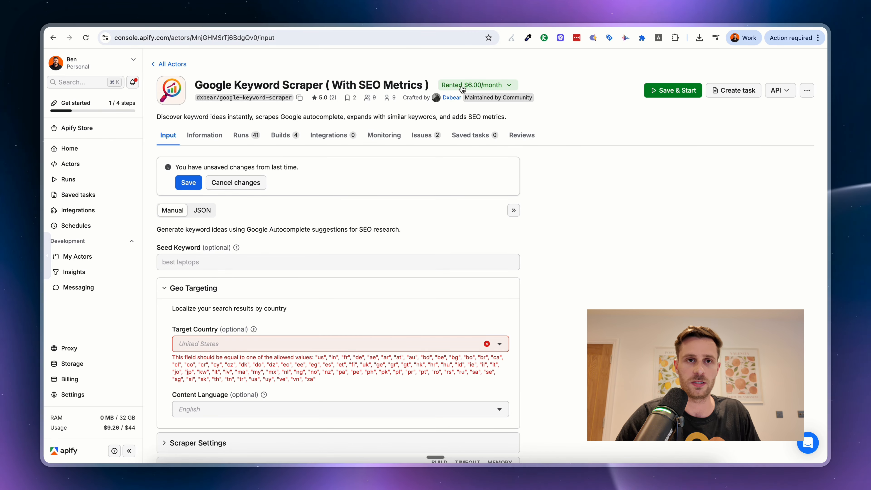
- Open the Actor's API endpoints and locate the "Run Actor synchronously and get dataset items" endpoint
left_click(784, 90)
left_click(748, 124)
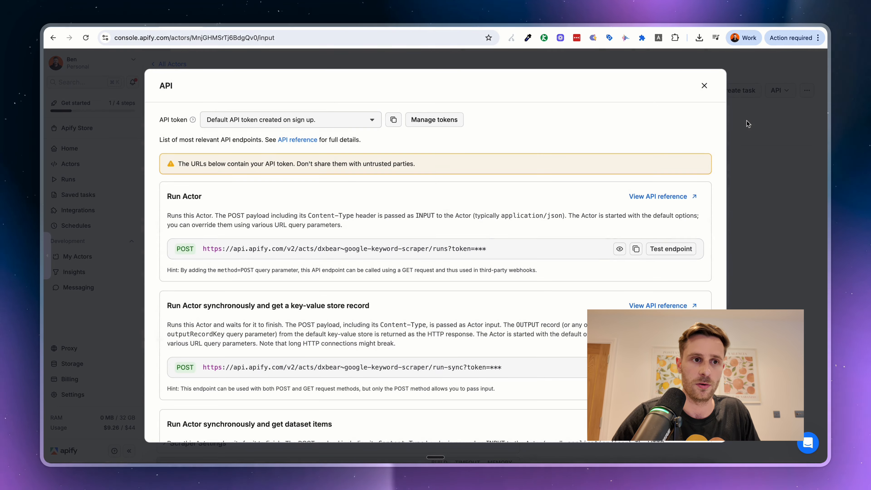
scroll(294, 259, "down", 5)
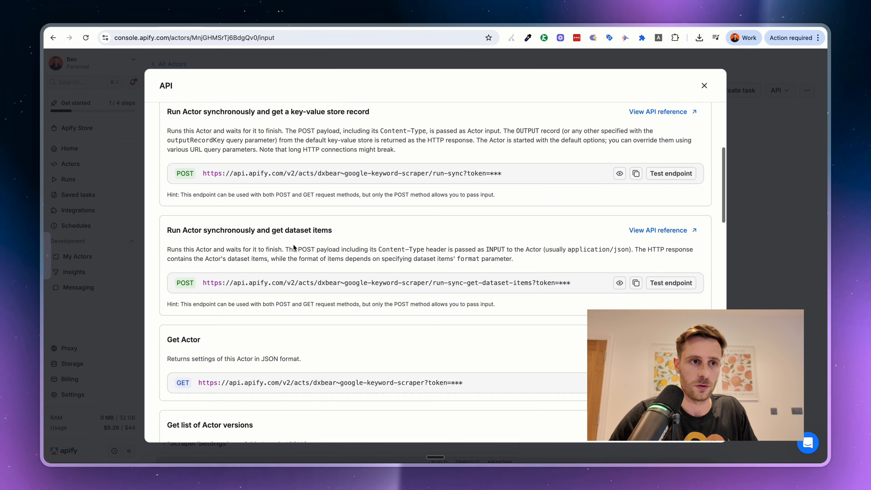
left_click_drag(211, 226, 328, 231)
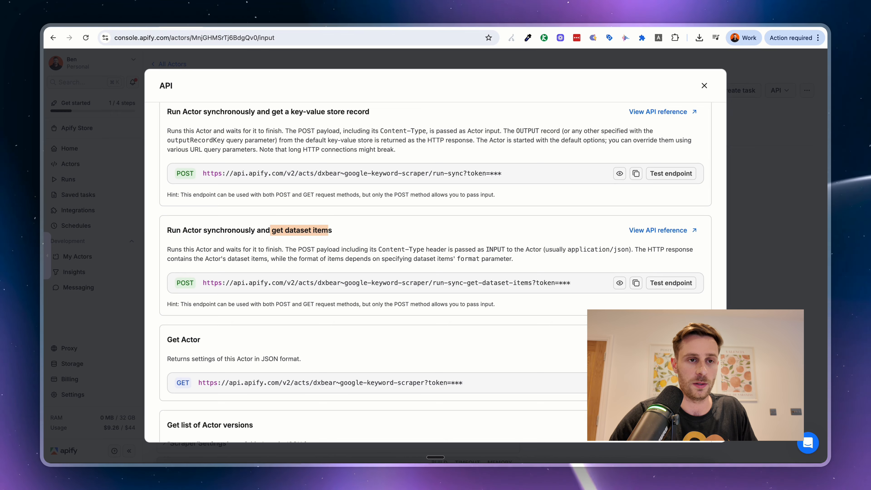
- Return to n8n and examine the Keyword Research - Scraper node's URL, JSON body and timeout option
key("ctrl+Tab")
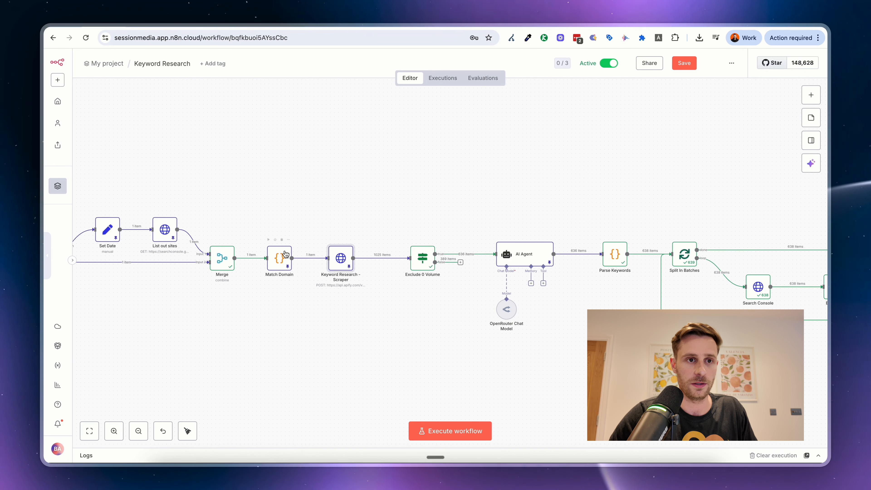
double_click(344, 260)
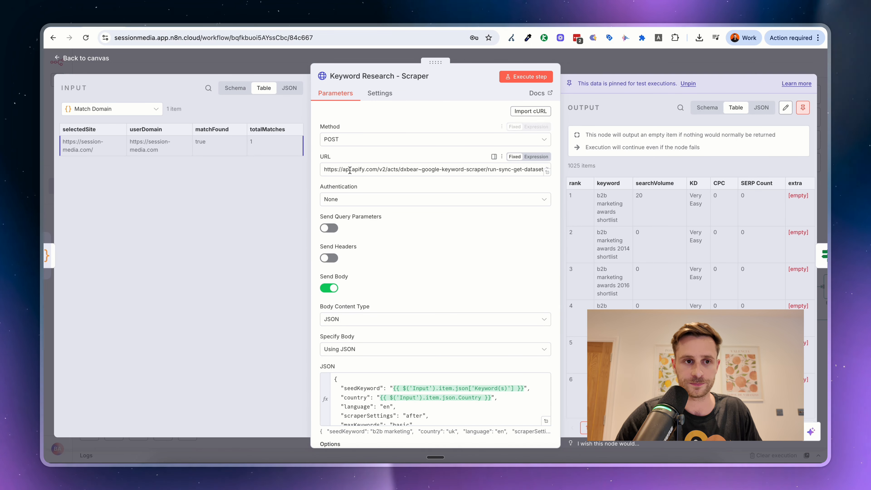
scroll(410, 330, "down", 2)
scroll(409, 330, "down", 1)
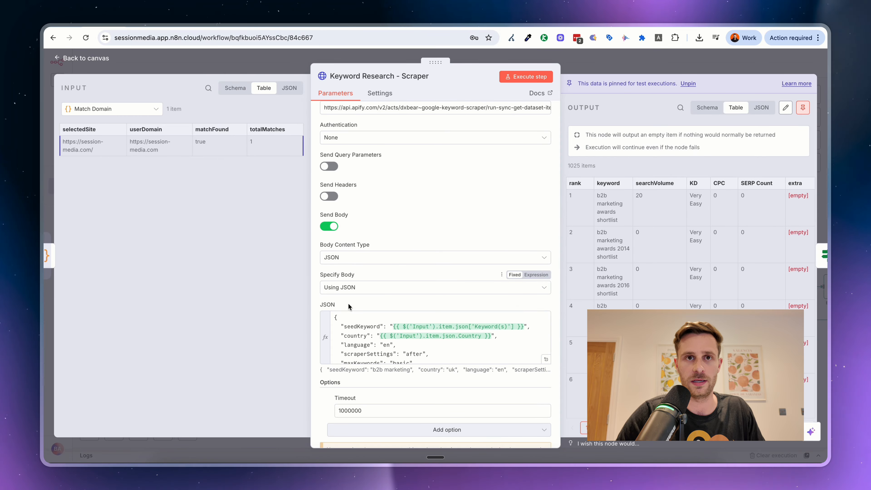
- Switch to Apify, close the API endpoints, and examine the example JSON input in the Google Keyword Scraper Actor's readme
left_click(614, 63)
left_click(178, 26)
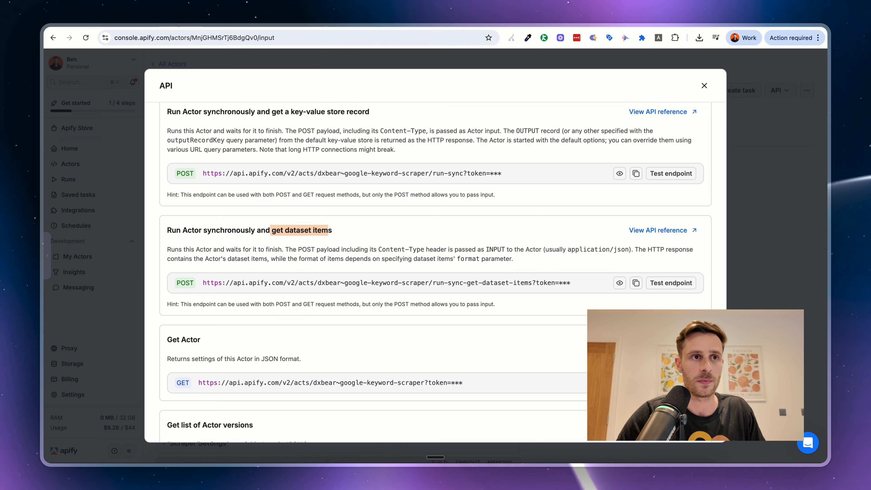
left_click(210, 65)
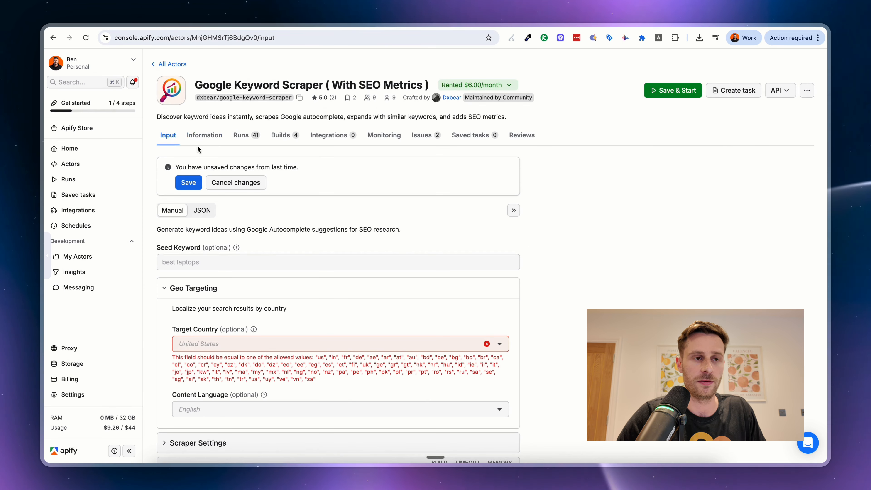
left_click(211, 134)
scroll(194, 271, "down", 10)
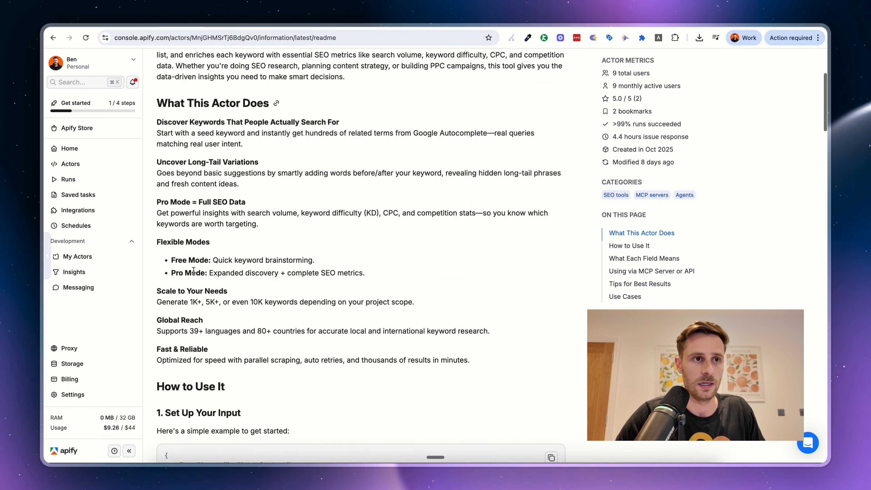
scroll(194, 270, "down", 1)
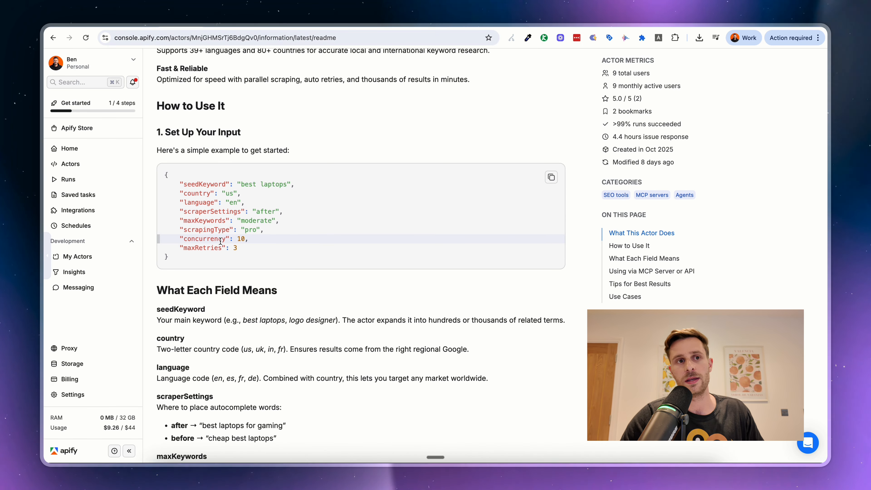
left_click_drag(293, 185, 240, 182)
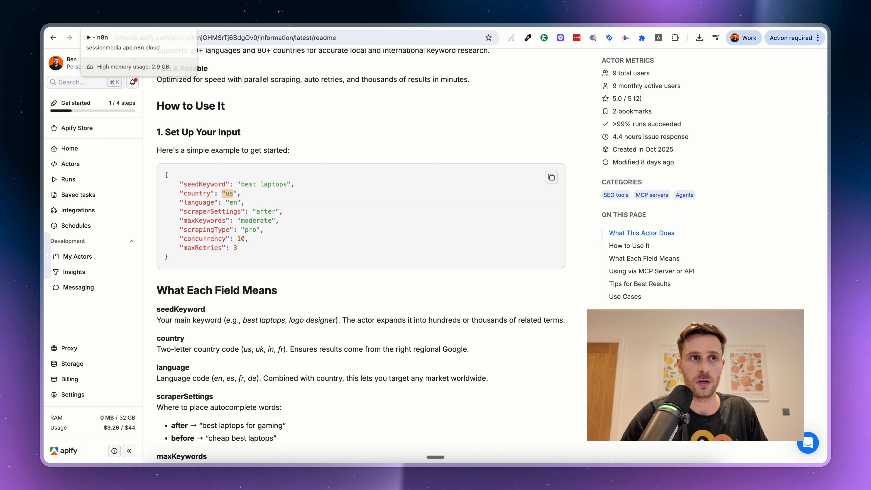
- Return to n8n and open the Keyword Research - Scraper node with the Input node's data as its input view
left_click(96, 33)
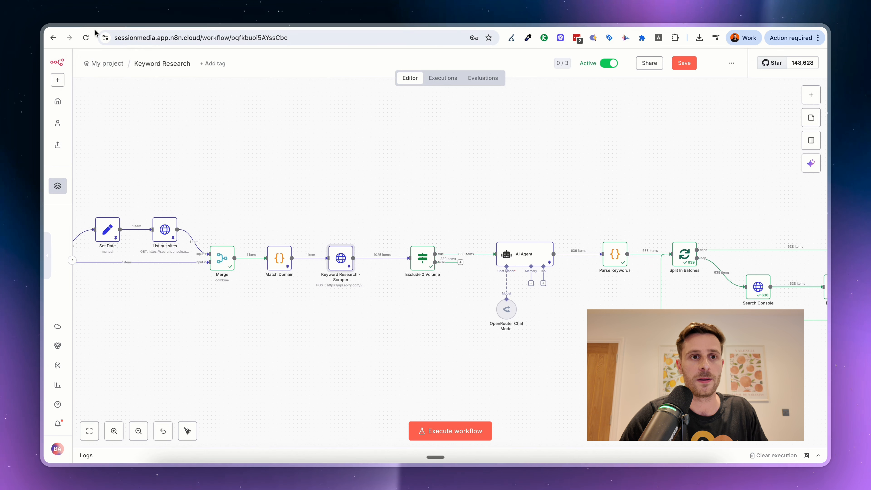
double_click(340, 261)
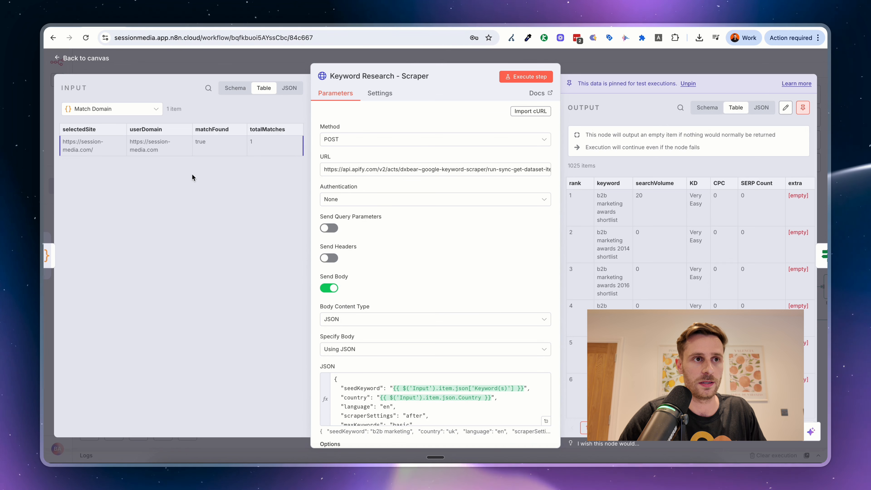
left_click(125, 110)
left_click(92, 178)
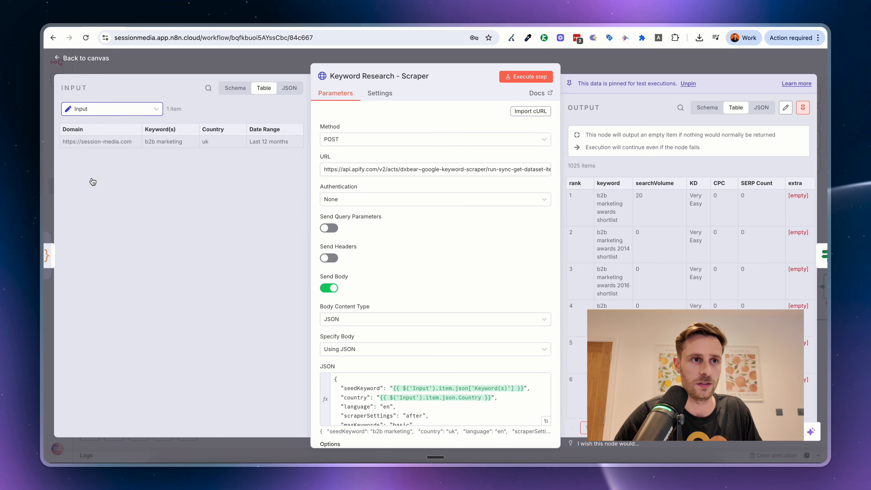
- View the Webhook node's data in the scraper's input view and switch back to the Input node's data
left_click(113, 109)
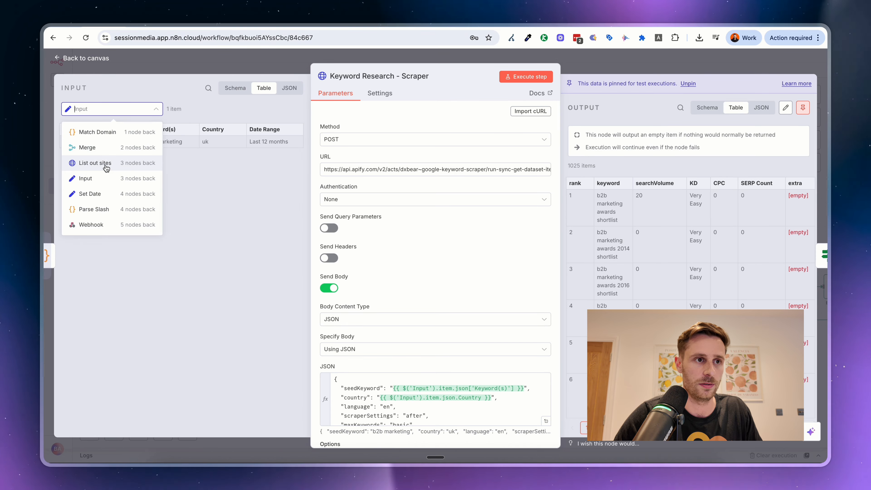
left_click(91, 225)
scroll(253, 162, "right", 10)
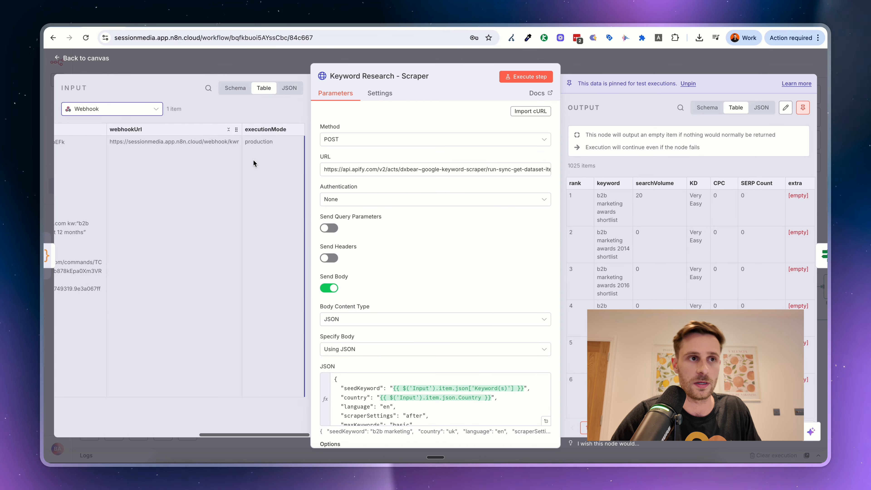
scroll(253, 163, "left", 10)
left_click(109, 109)
left_click(98, 181)
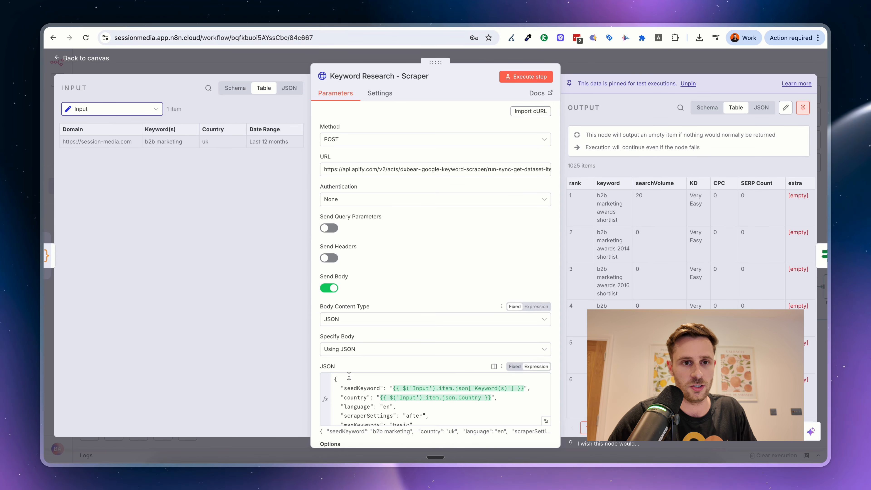
- Examine the scraper node's JSON body parameters from seedKeyword to maxRetries
scroll(361, 390, "down", 2)
scroll(362, 391, "down", 1)
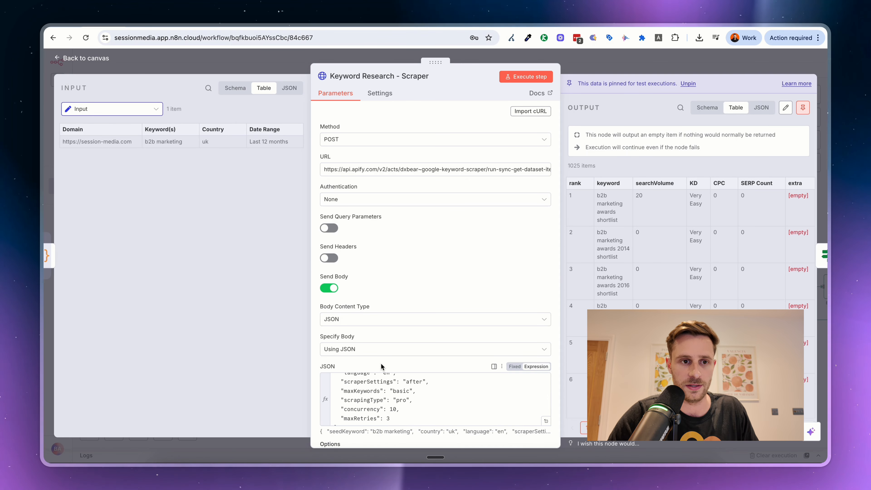
scroll(404, 399, "up", 3)
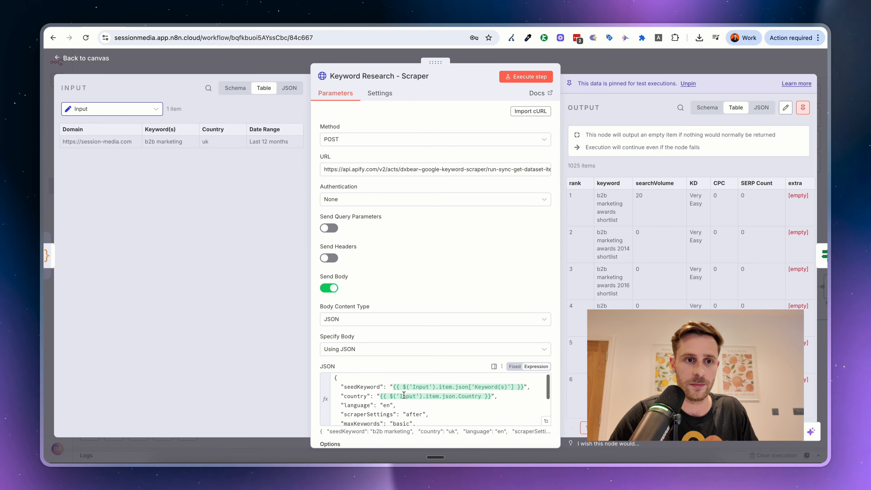
- Try to map the Keyword(s) column from the Input node onto the seedKeyword value in the JSON body
left_click(399, 394)
left_click(400, 395)
left_click(386, 388)
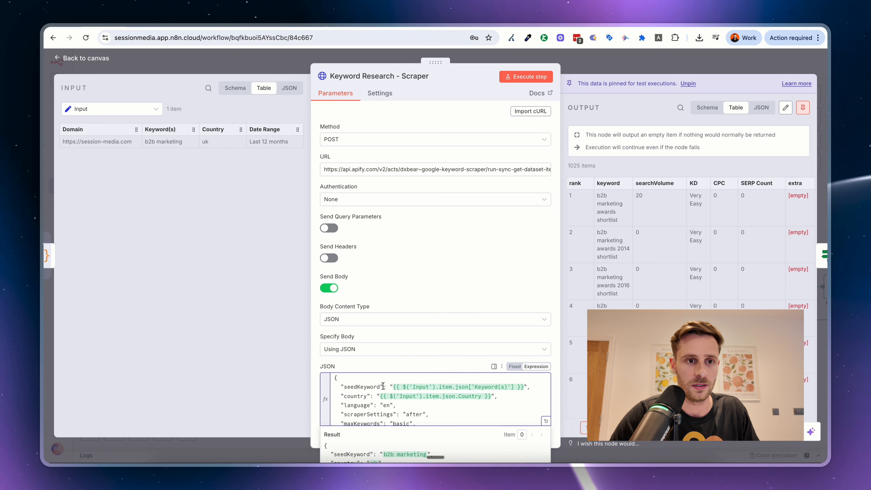
left_click_drag(163, 129, 393, 388)
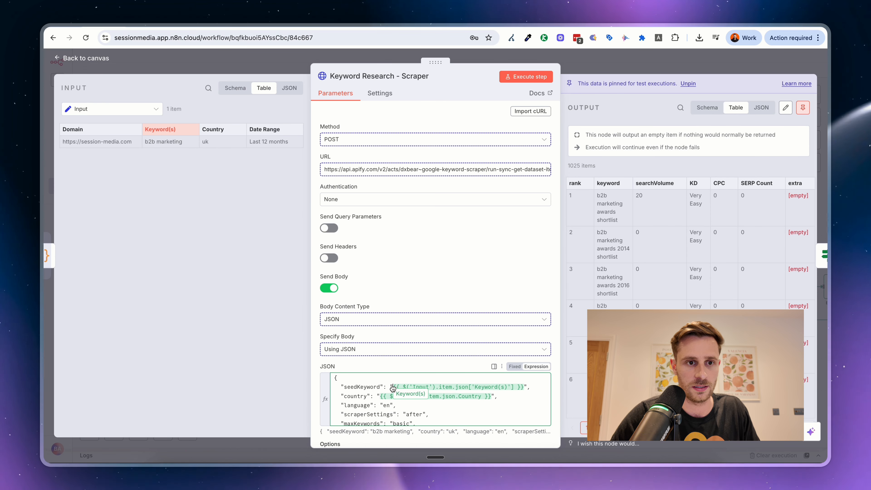
left_click_drag(178, 140, 217, 136)
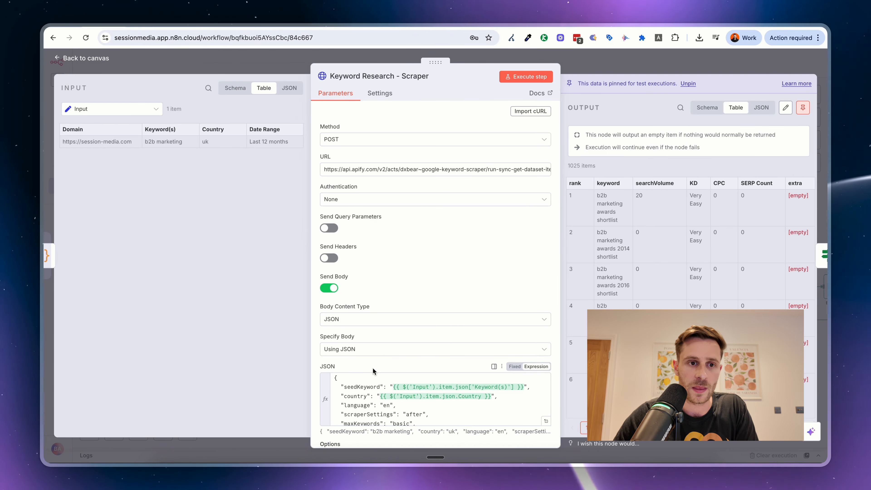
- Examine the language, scraperSettings, maxKeywords and scrapingType values in the JSON body
scroll(385, 377, "down", 3)
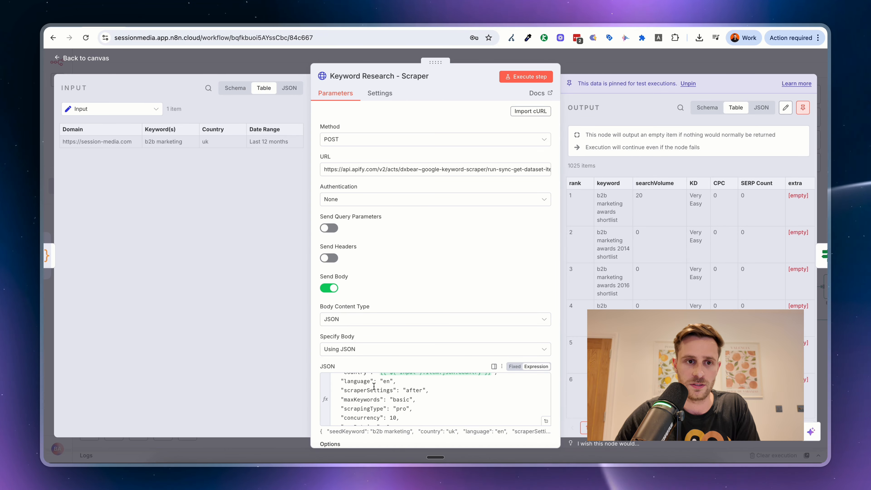
left_click(405, 387)
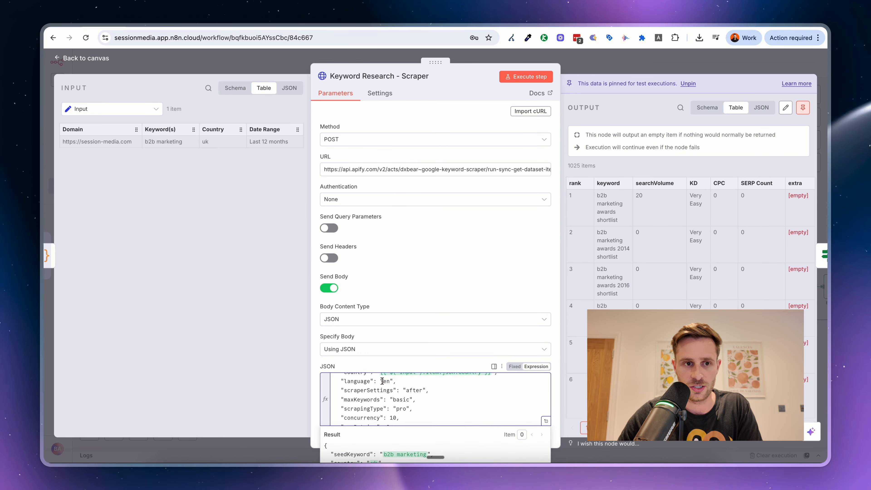
scroll(413, 385, "down", 1)
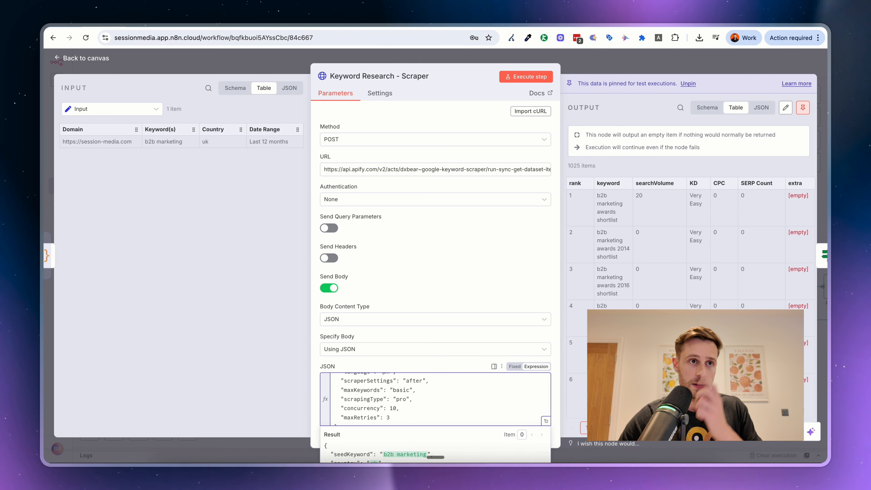
- Switch to Apify, view the Google Keyword Scraper Actor's recent runs, and return to the scraper node in n8n
left_click(182, 27)
scroll(309, 207, "up", 15)
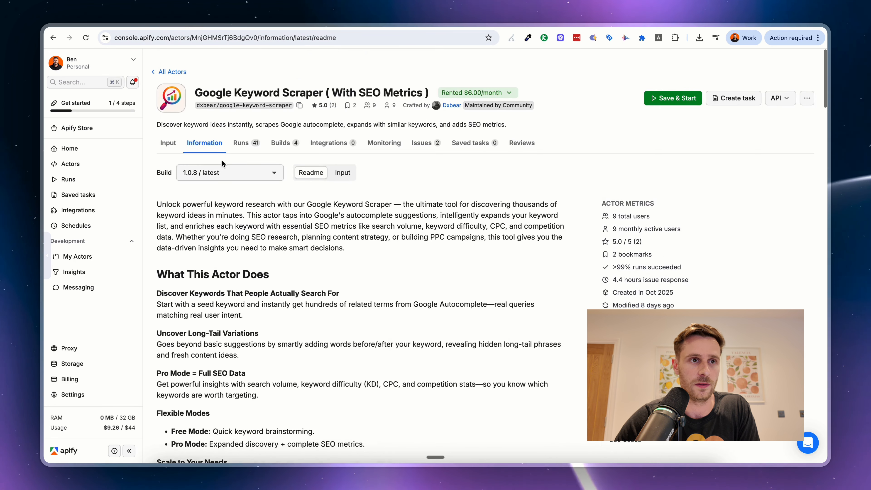
left_click(240, 135)
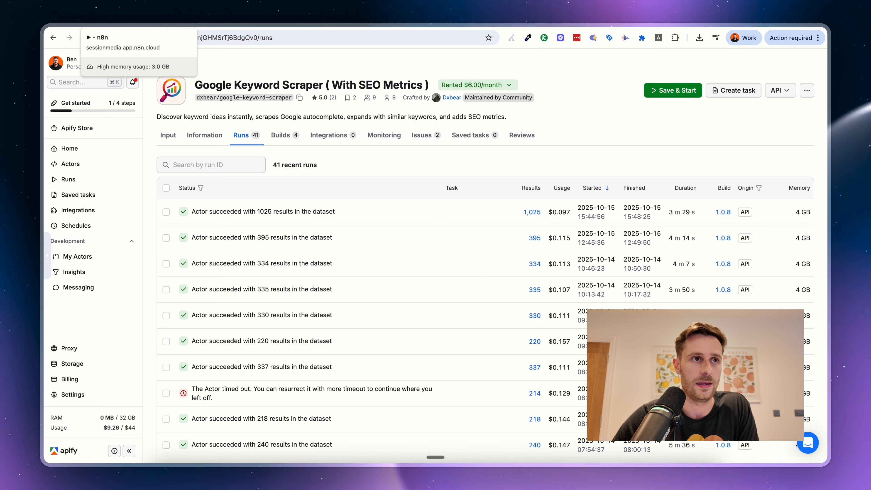
left_click(113, 26)
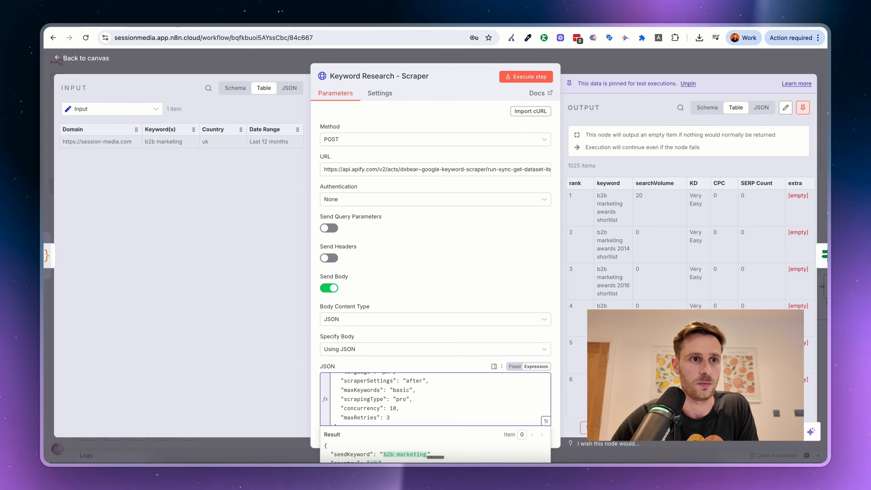
- Switch to Apify, open the Actor's most recent run, and examine its keyword output and SEO metrics
left_click(178, 27)
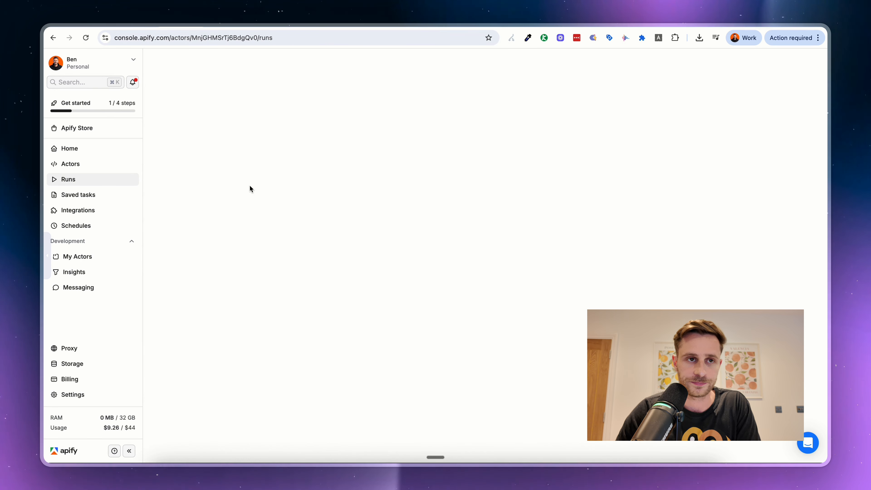
left_click(249, 189)
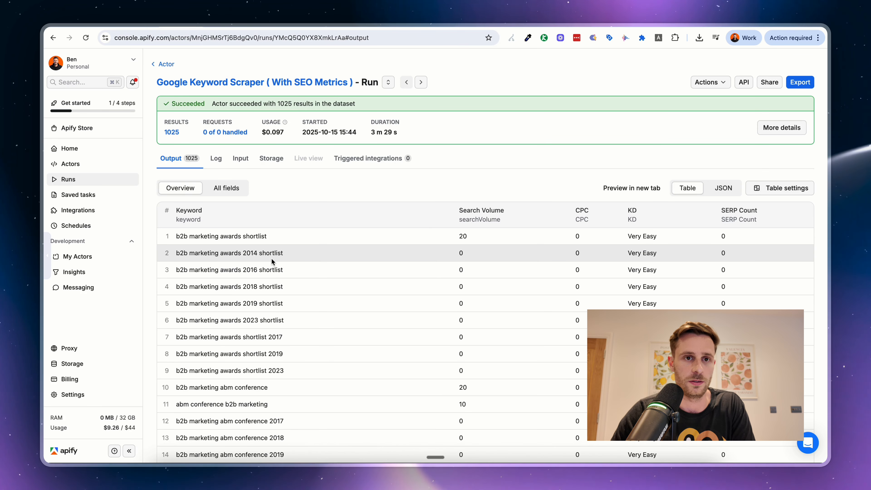
scroll(265, 246, "down", 20)
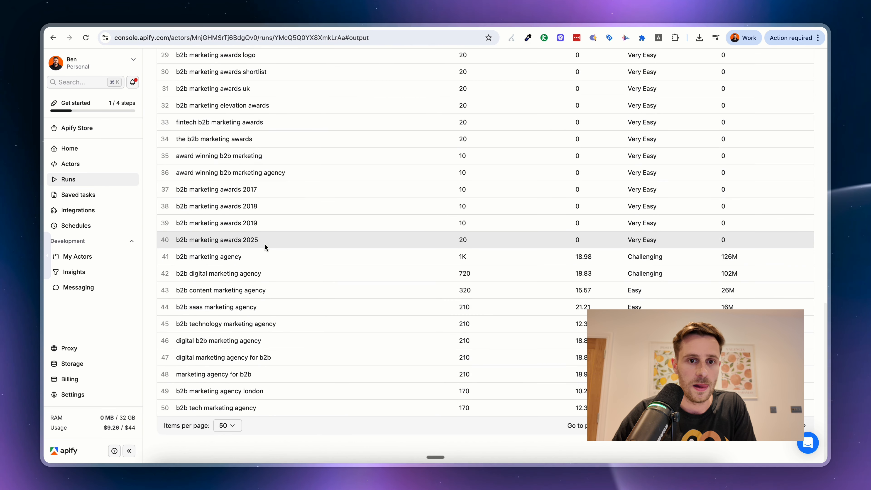
scroll(265, 246, "up", 20)
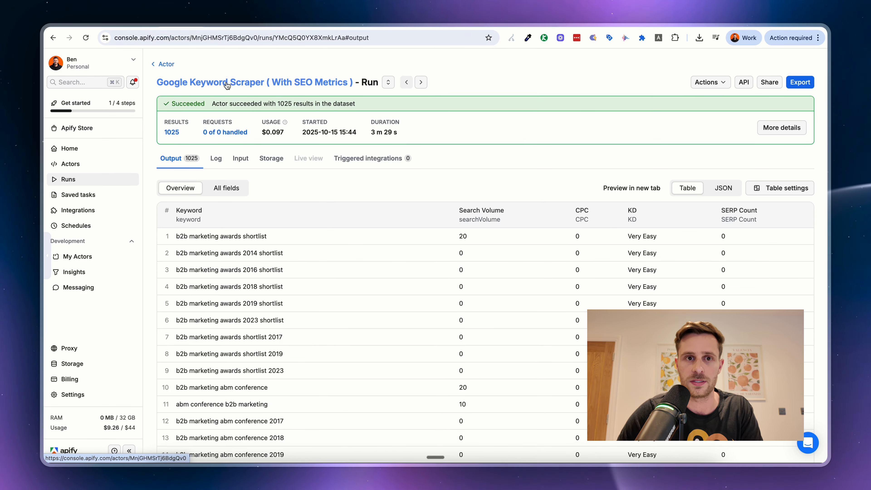
scroll(211, 90, "down", 1)
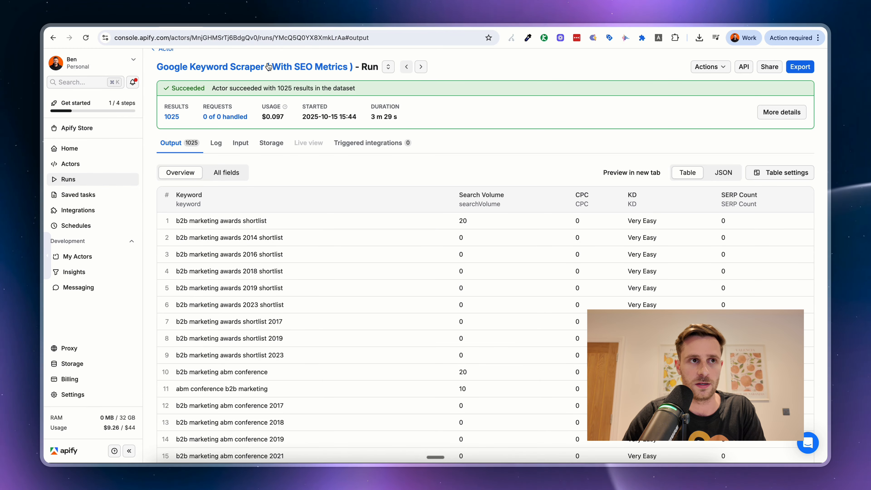
- Return to n8n, widen the scraper node's output view, browse output pages 2 to 4, and close the node
left_click(402, 21)
left_click_drag(433, 61, 270, 62)
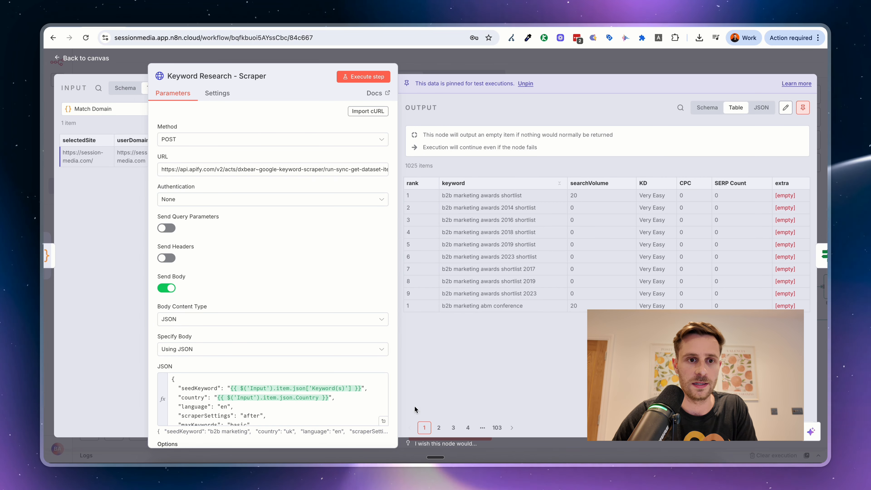
left_click(439, 428)
left_click(454, 427)
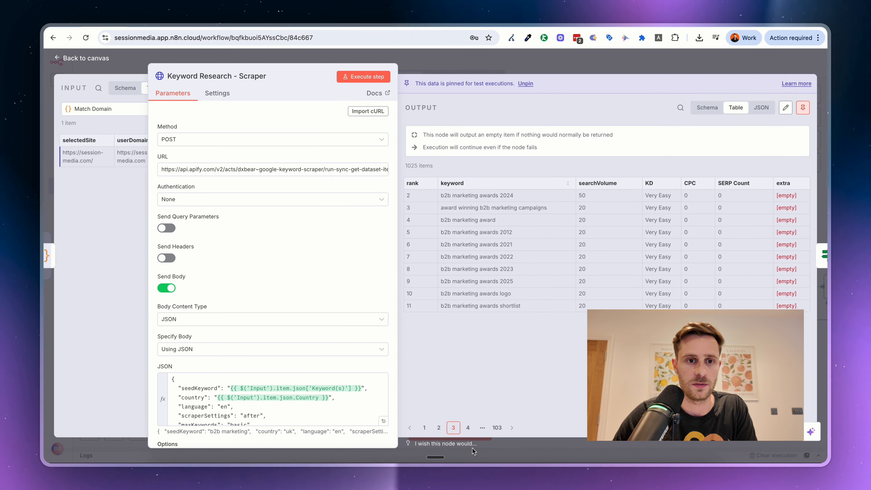
left_click(468, 428)
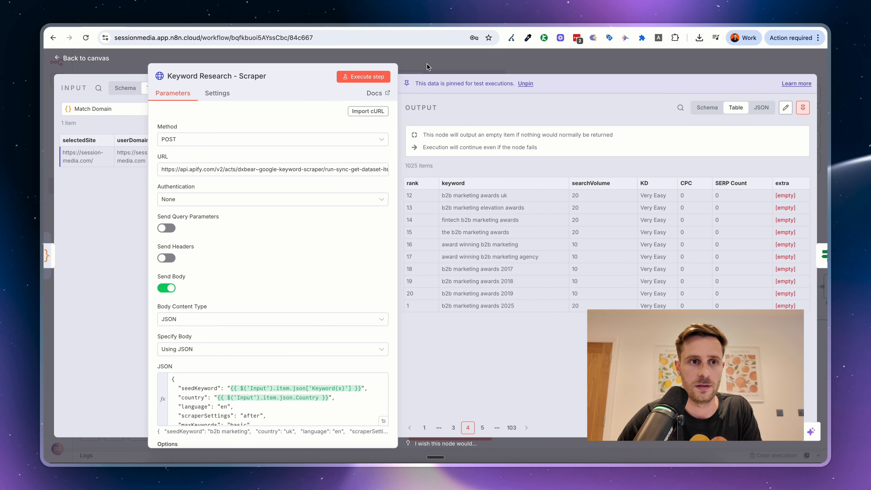
left_click(435, 65)
- Search the node library for "if" to locate the If node, and clear the search
scroll(370, 206, "right", 5)
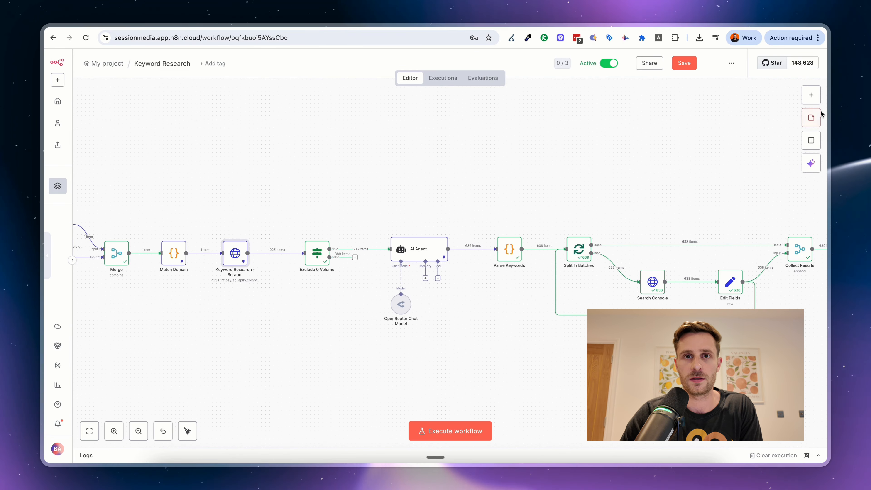
left_click(814, 99)
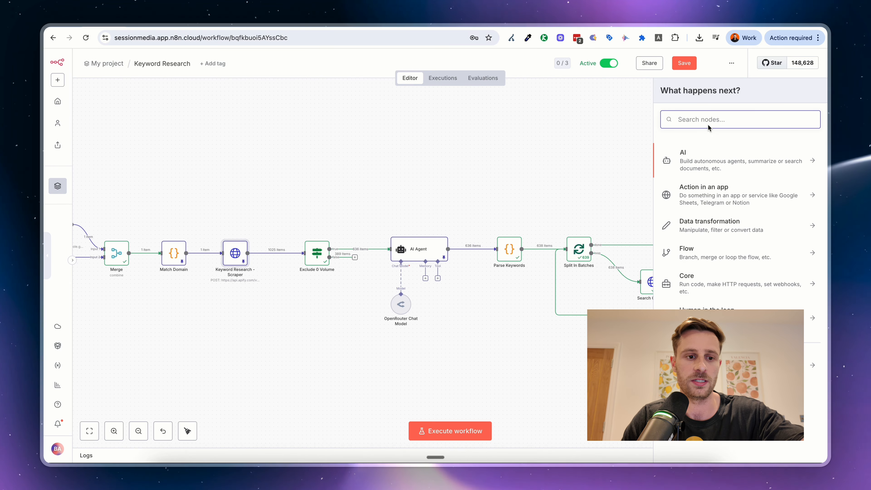
type("ui")
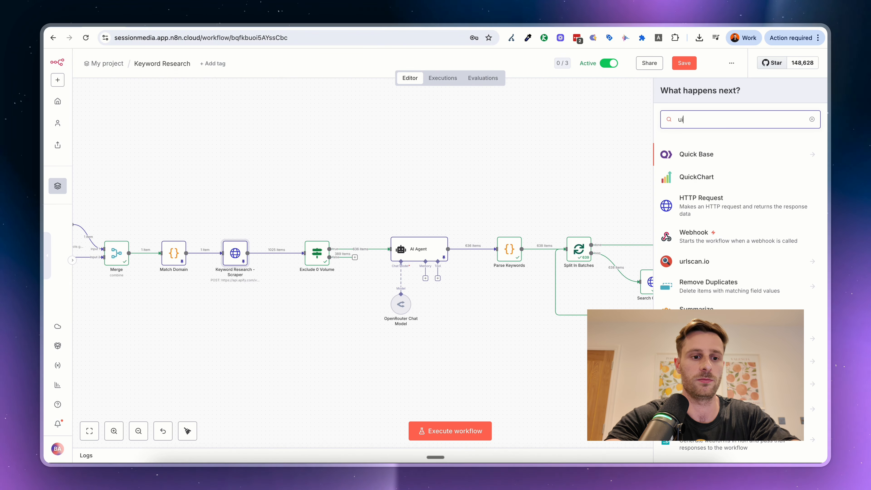
key("BackSpace")
key("BackSpace")
type("if")
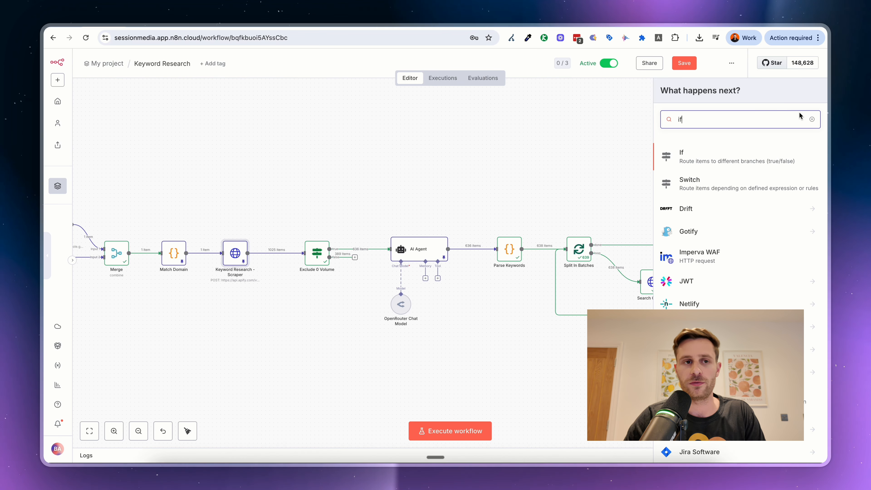
left_click(812, 121)
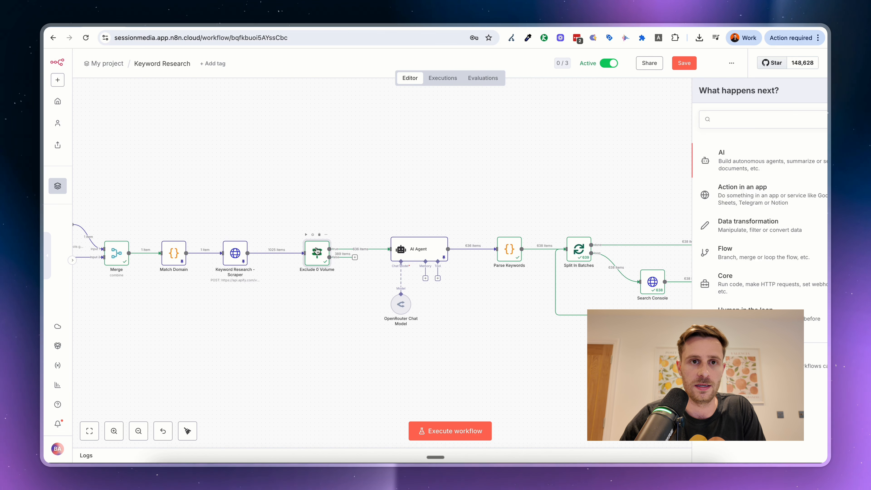
- Open the Exclude 0 Volume node, examine its full condition expression in the expression editor, and close the node
double_click(316, 252)
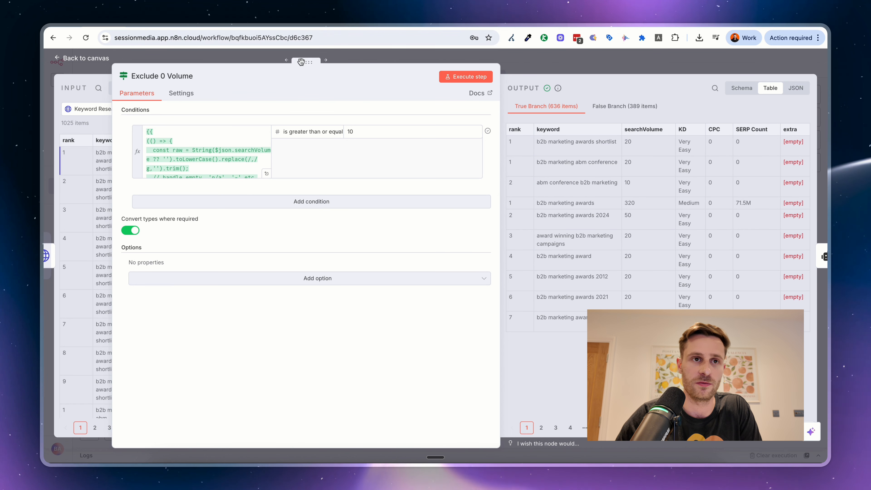
left_click_drag(300, 62, 369, 64)
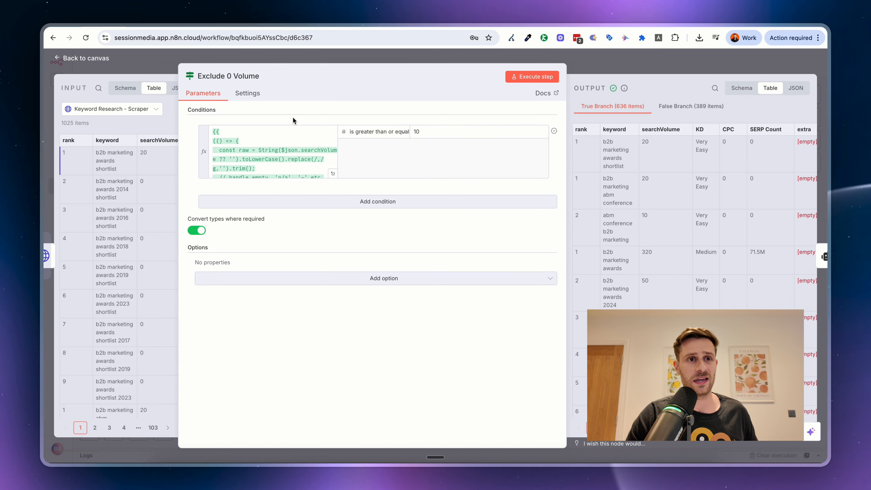
left_click(331, 174)
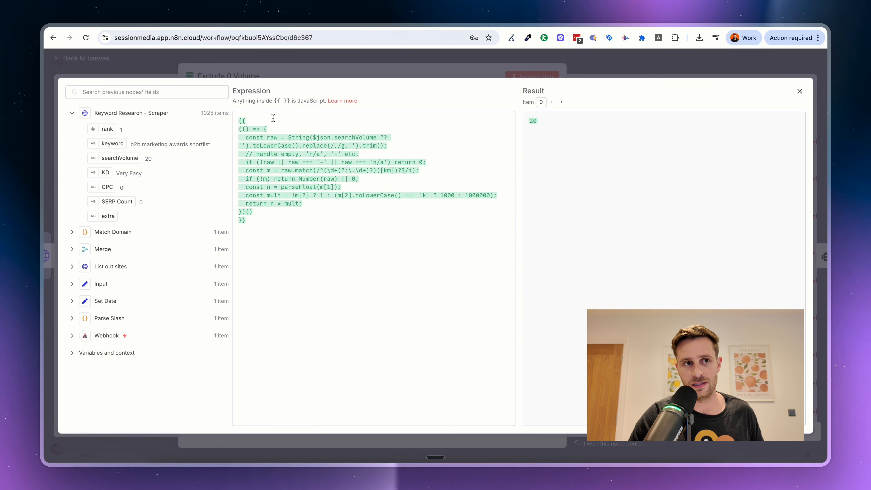
left_click_drag(238, 120, 277, 211)
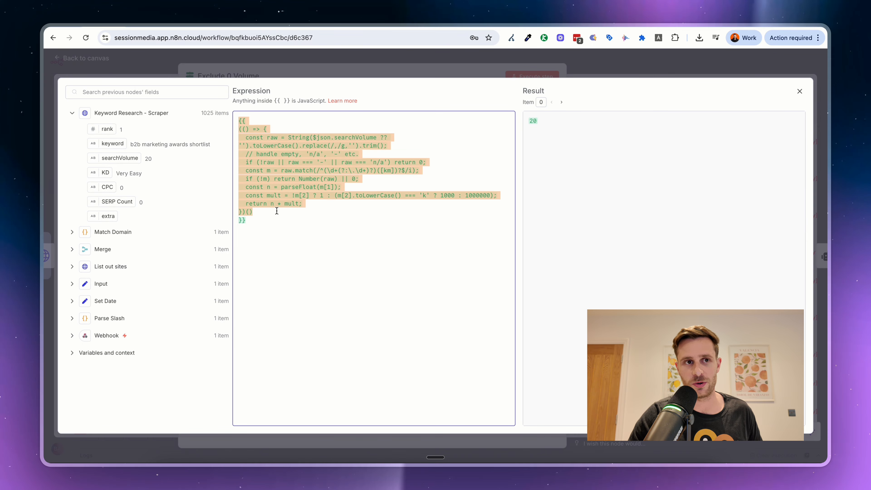
left_click(352, 49)
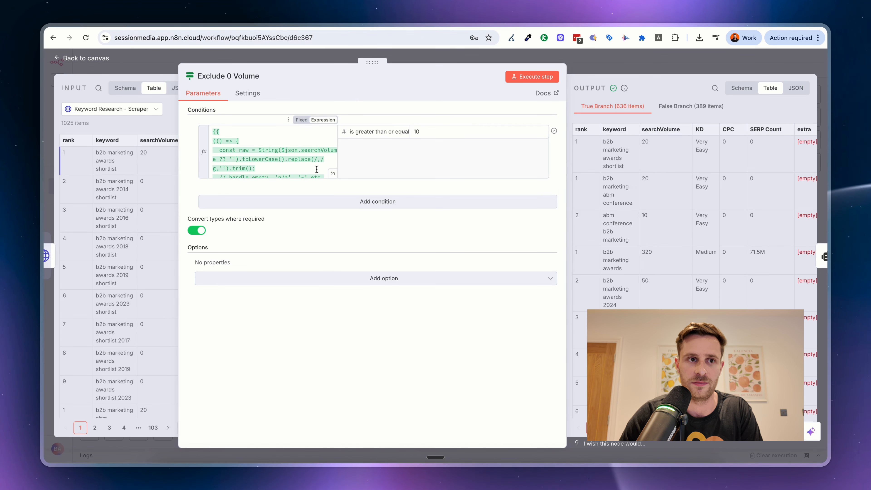
left_click(333, 173)
left_click(402, 60)
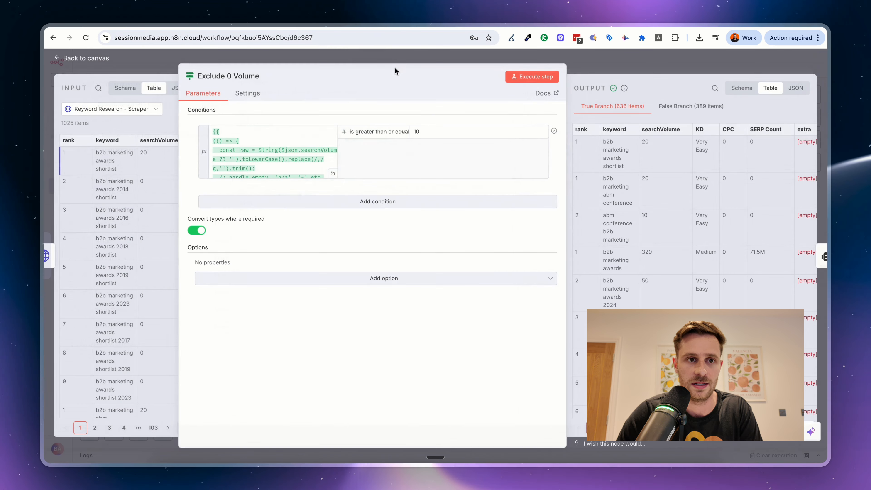
left_click(402, 60)
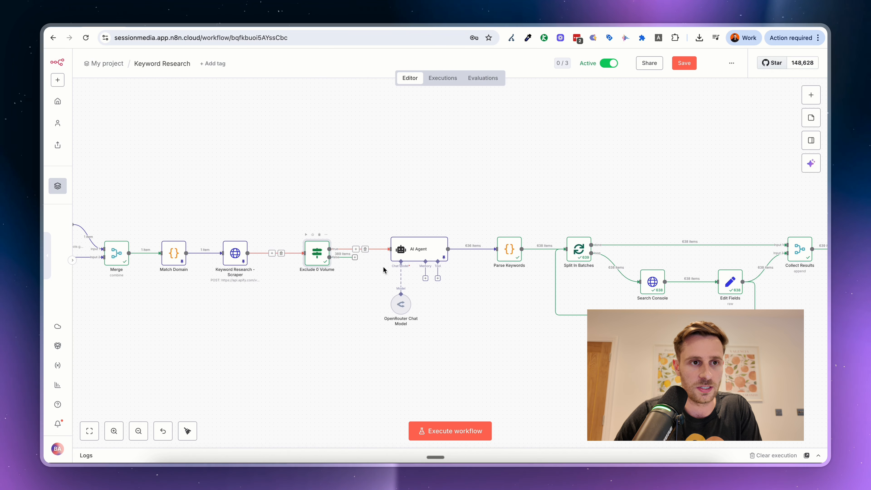
- Open the AI Agent node, widen its input view to look over the settings and data, and close it
scroll(320, 261, "up", 3)
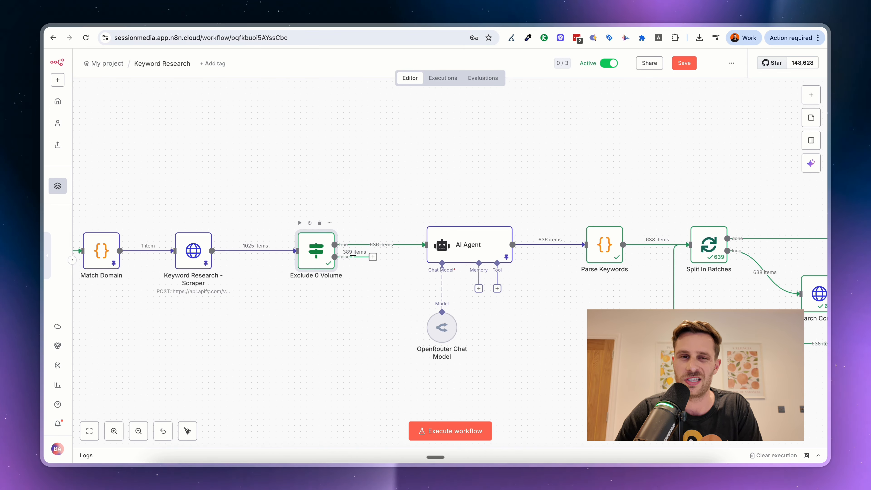
double_click(466, 245)
left_click_drag(273, 62, 392, 66)
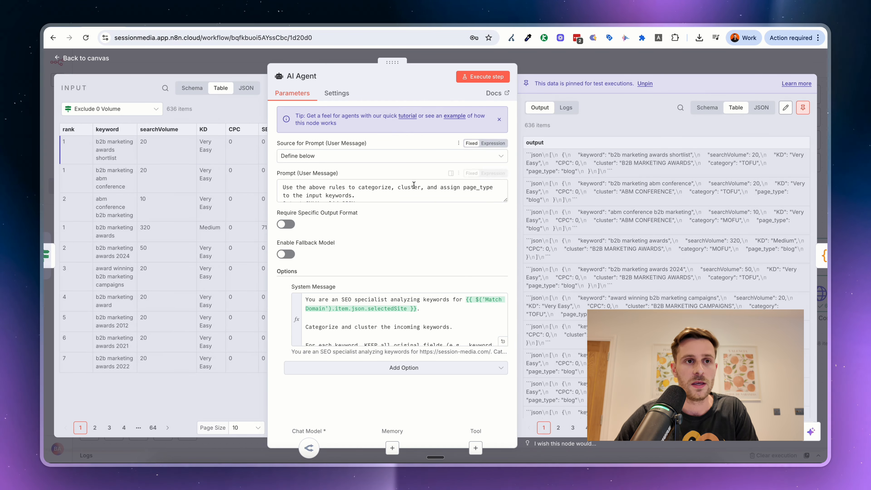
key("Escape")
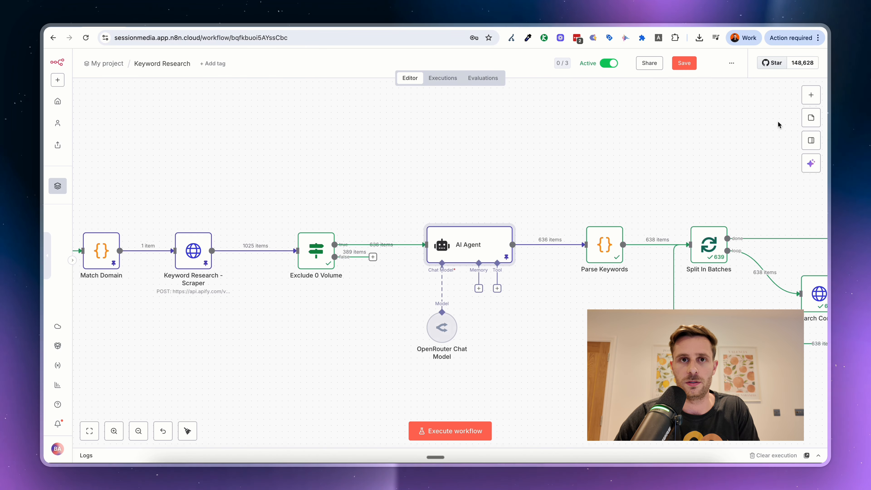
- Search the node library for "ai agent" to locate the AI Agent node, and close the library
left_click(812, 96)
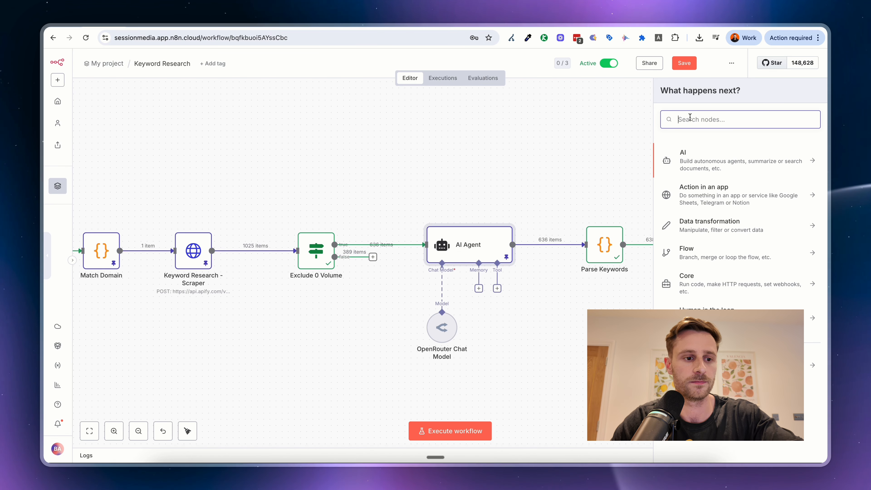
type("ai agent")
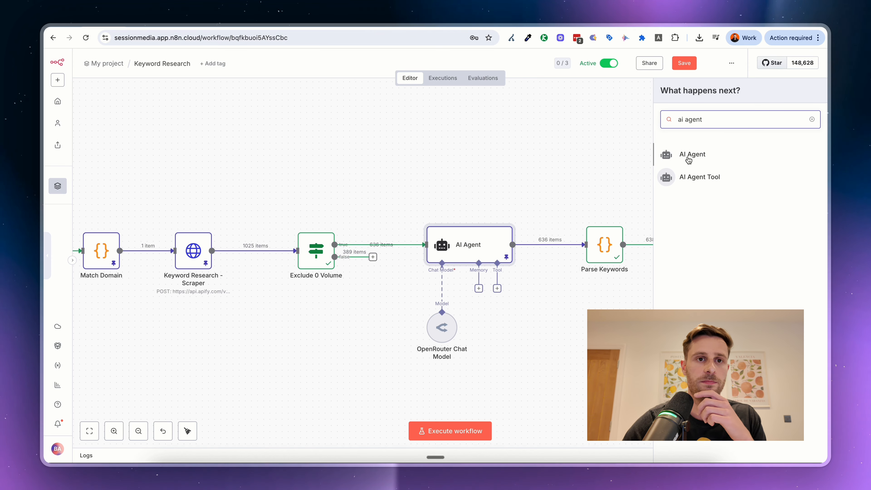
left_click(490, 175)
- Reopen the AI Agent node, check its prompt source options keeping Define below, and point out the System Message option
double_click(472, 239)
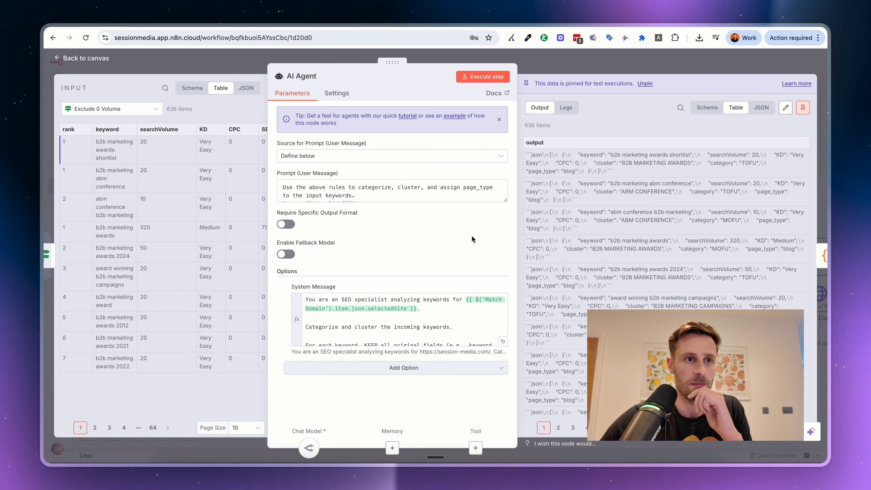
left_click(338, 156)
left_click(319, 211)
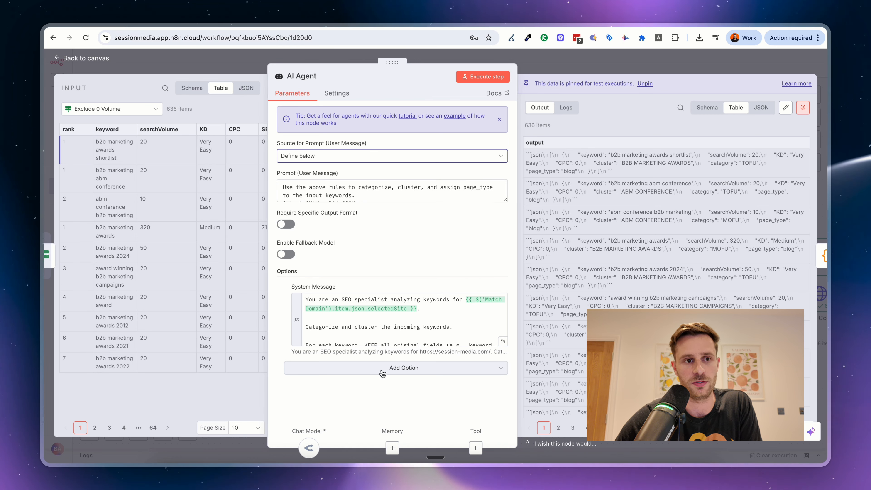
left_click_drag(307, 287, 338, 288)
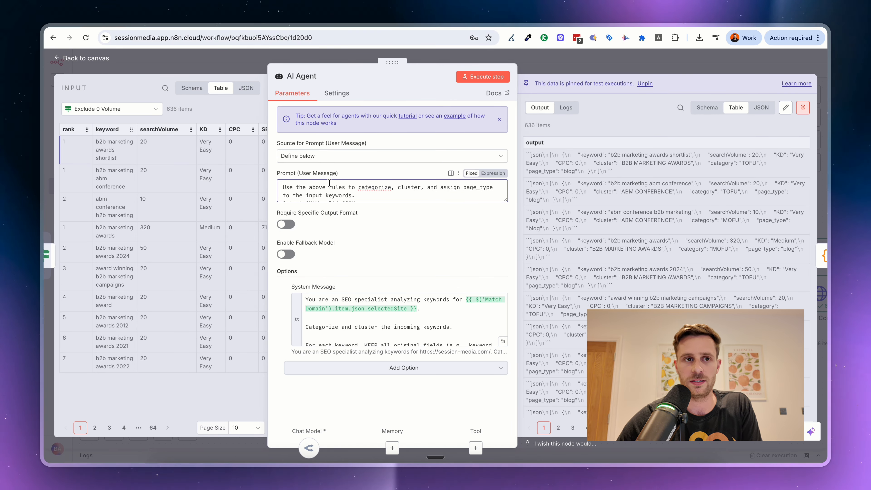
- Enlarge the AI Agent's user message prompt to read its categorization and JSON output instructions, and shrink it to fit the text
left_click_drag(505, 200, 518, 255)
mouse_move(377, 205)
left_mouse_down()
mouse_move(306, 185)
mouse_move(373, 195)
left_mouse_up()
left_click(288, 185)
left_click(377, 194)
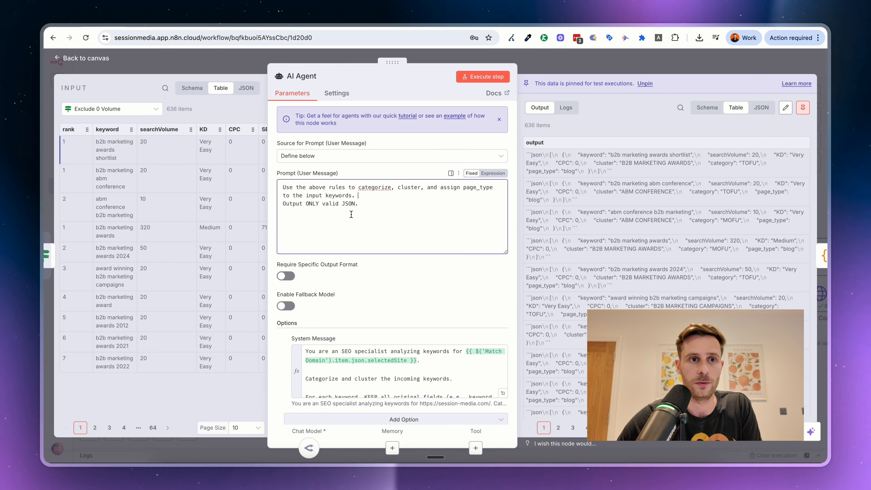
left_click_drag(363, 206, 327, 204)
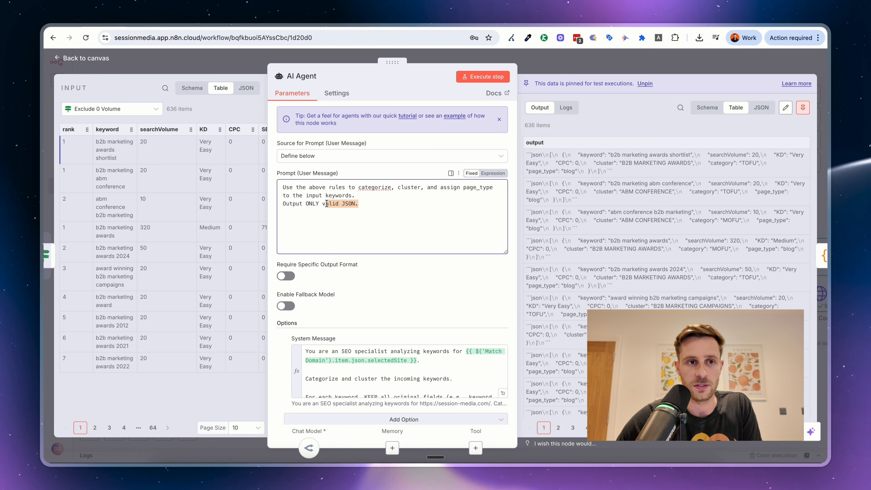
left_click_drag(506, 252, 482, 209)
- Open the AI Agent's System Message in the expression editor, skim it, and examine its opening sentence with the selected site variable
left_click(503, 352)
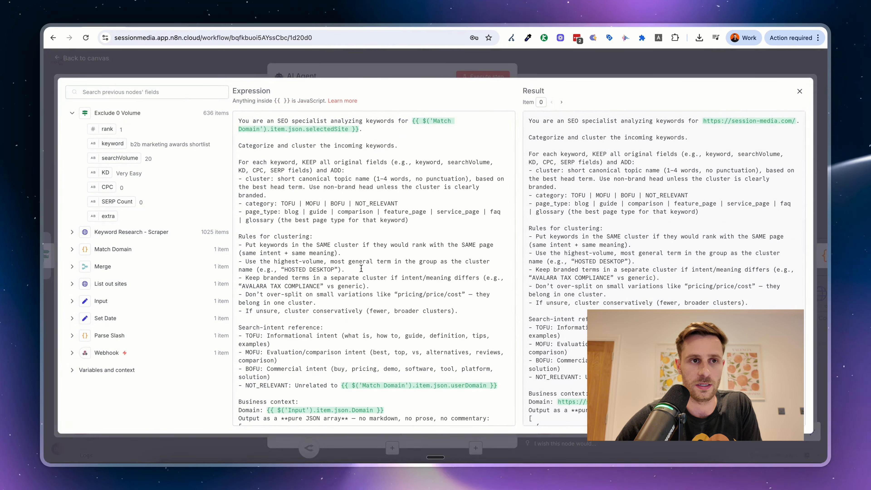
scroll(354, 252, "down", 1)
scroll(354, 252, "up", 1)
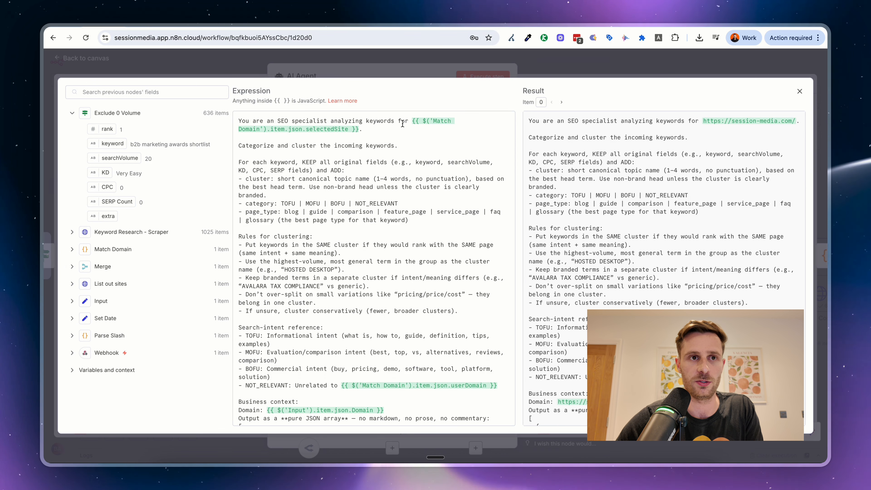
triple_click(333, 133)
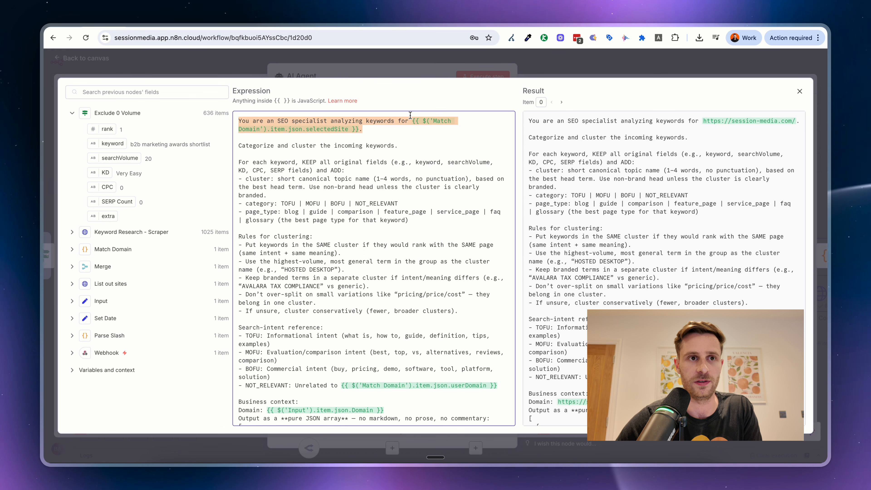
left_click(403, 128)
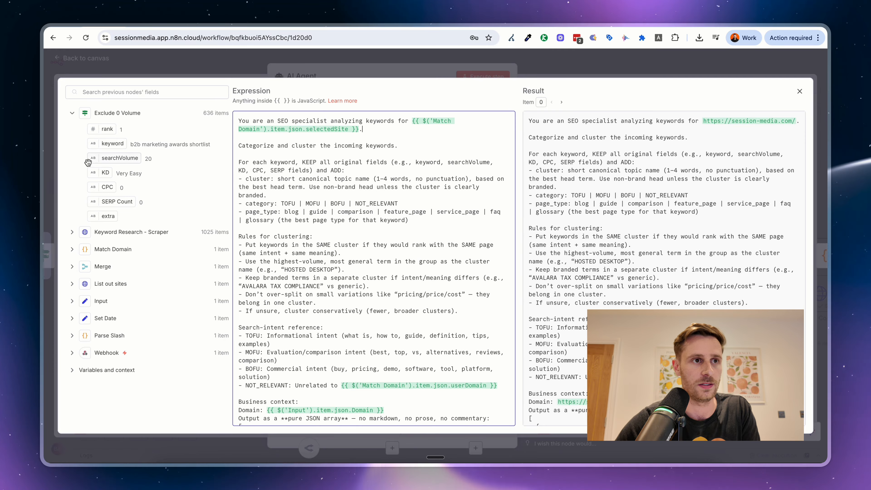
- Collapse the Exclude 0 Volume fields and expand the Input node's fields to view the available variables
left_click(72, 114)
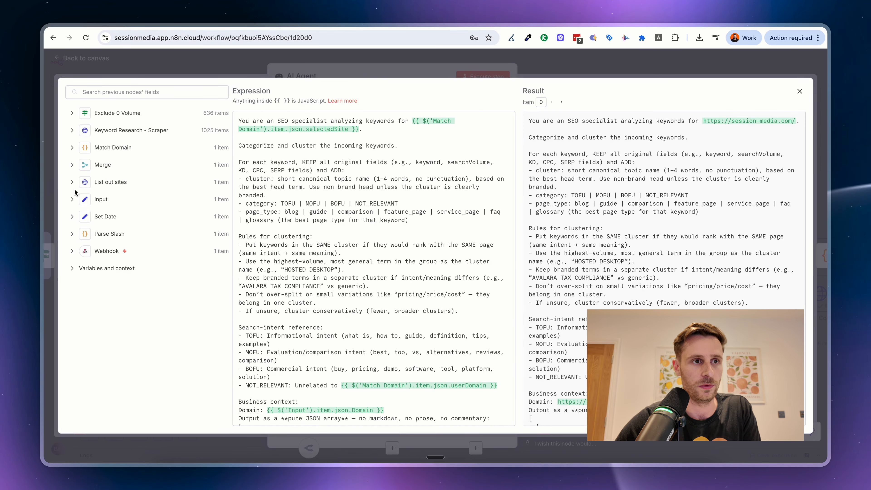
left_click(72, 199)
mouse_move(111, 216)
left_mouse_down()
mouse_move(315, 136)
mouse_move(331, 148)
mouse_move(110, 226)
left_mouse_up()
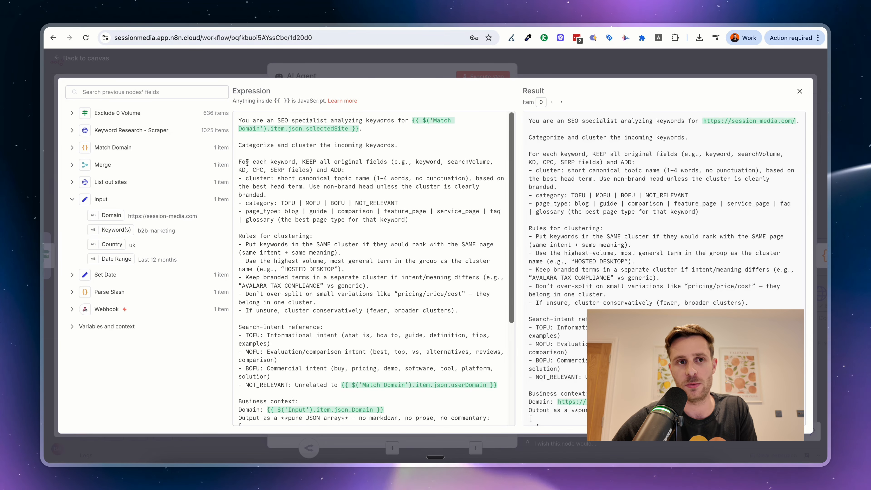
- Examine the System Message's per-keyword field instructions and NOT_RELEVANT category, and close the expression editor and the AI Agent node
left_click_drag(239, 161, 288, 217)
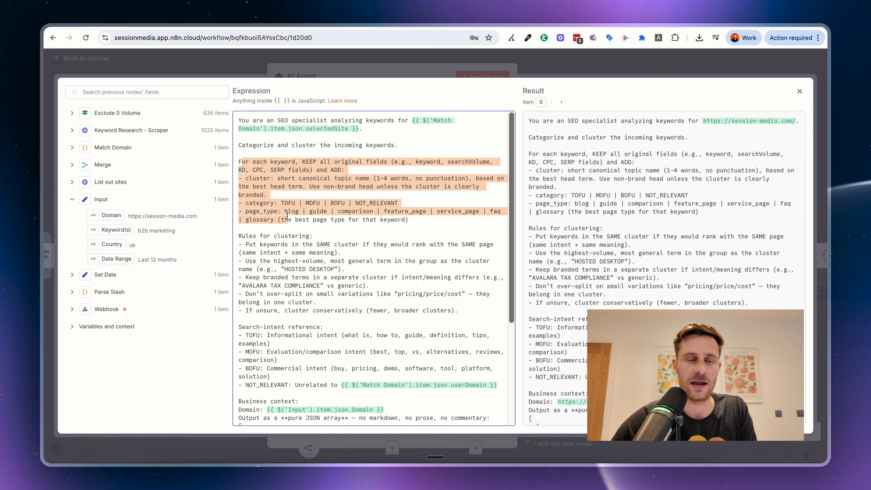
left_click(301, 236)
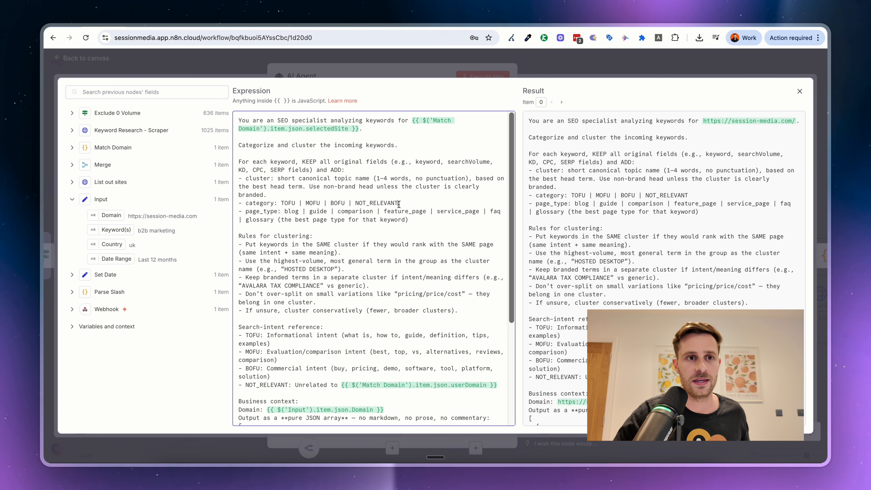
left_click_drag(399, 205, 356, 203)
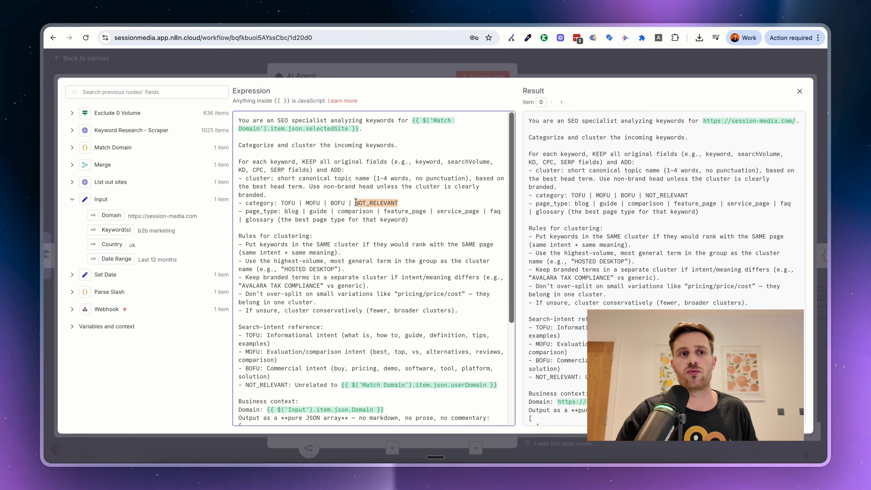
left_click(325, 63)
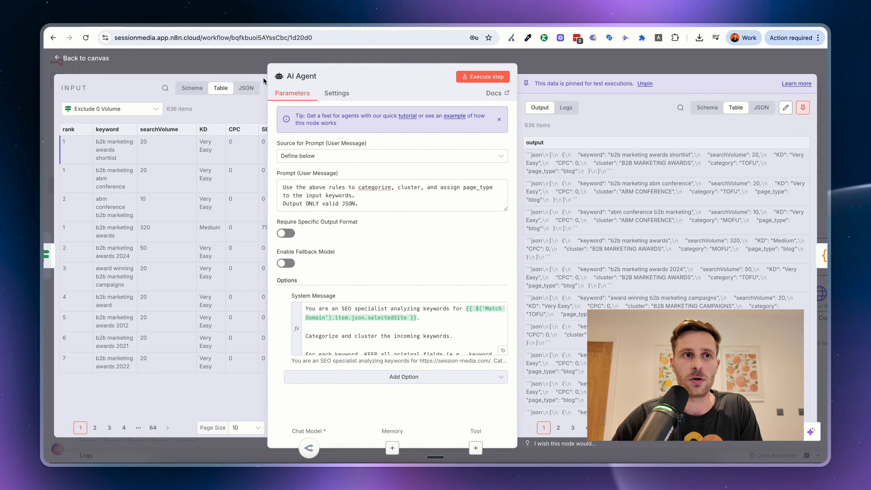
left_click(243, 61)
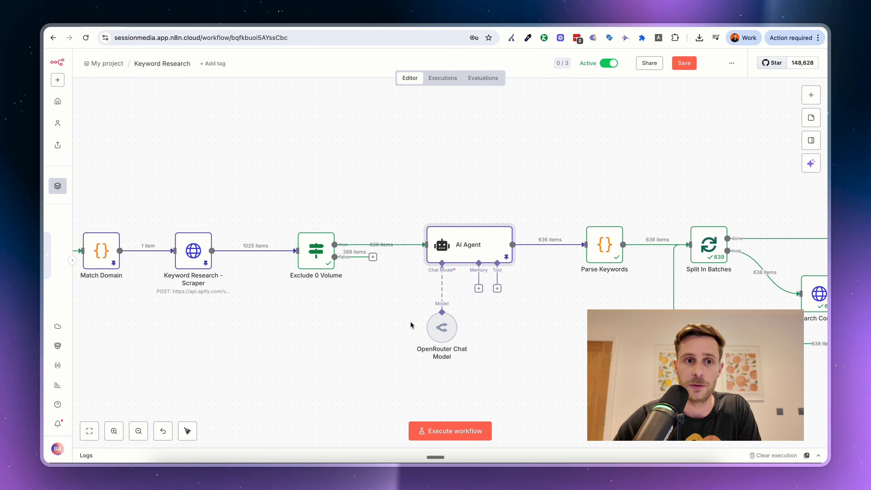
- Check the OpenRouter Chat Model node's credential and model settings, close it, and move the node slightly up and left on the canvas
double_click(439, 327)
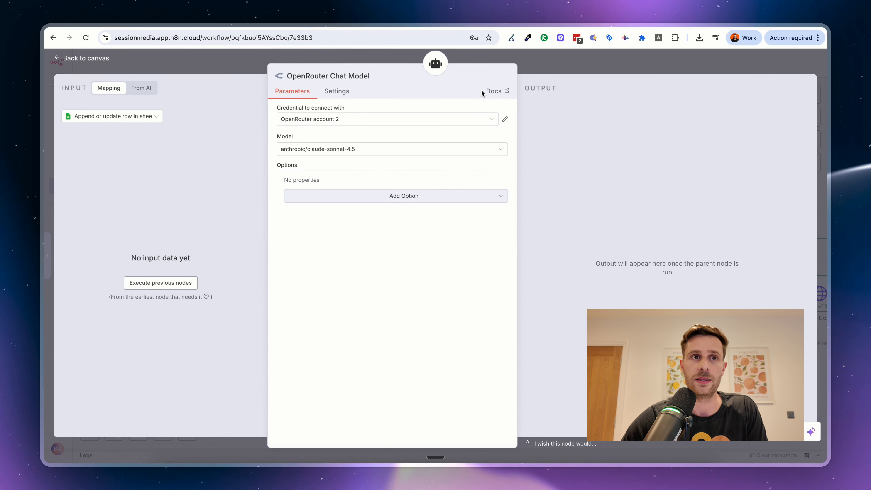
left_click(246, 62)
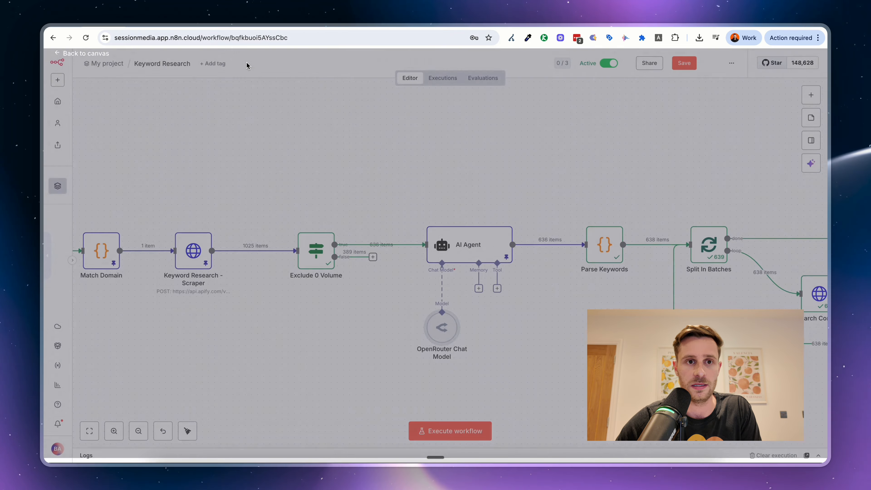
left_click_drag(445, 329, 432, 325)
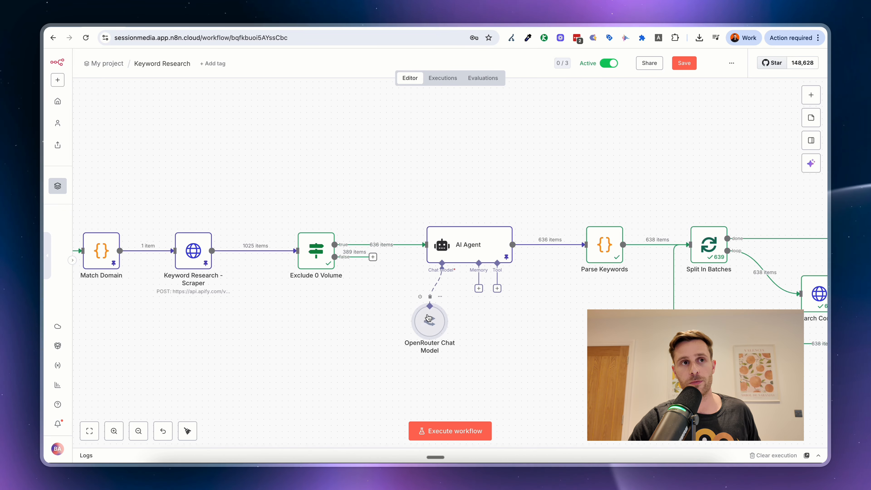
left_click(255, 27)
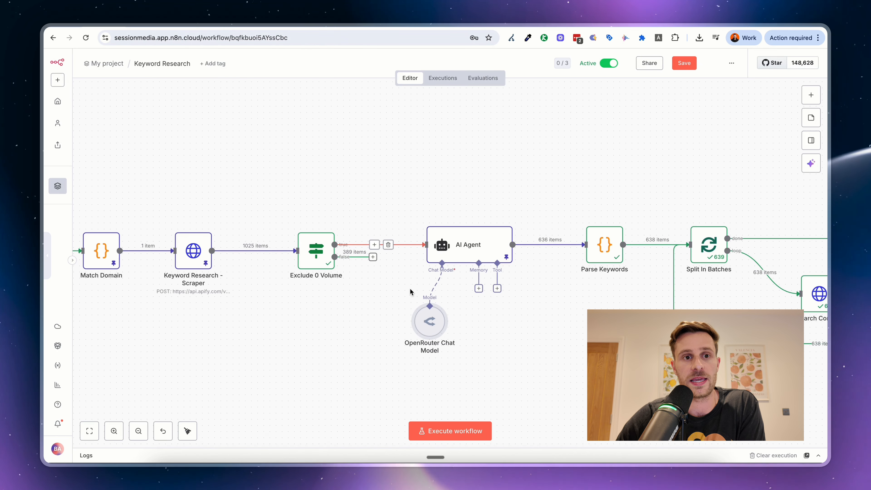
- Open the OpenRouter Chat Model node, browse its list of available models, and close the node without picking another one
double_click(426, 316)
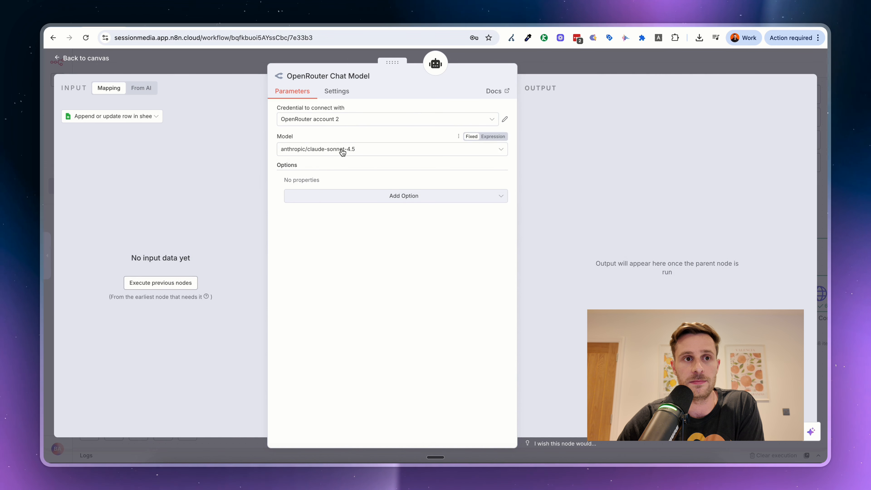
left_click(342, 152)
scroll(359, 232, "down", 15)
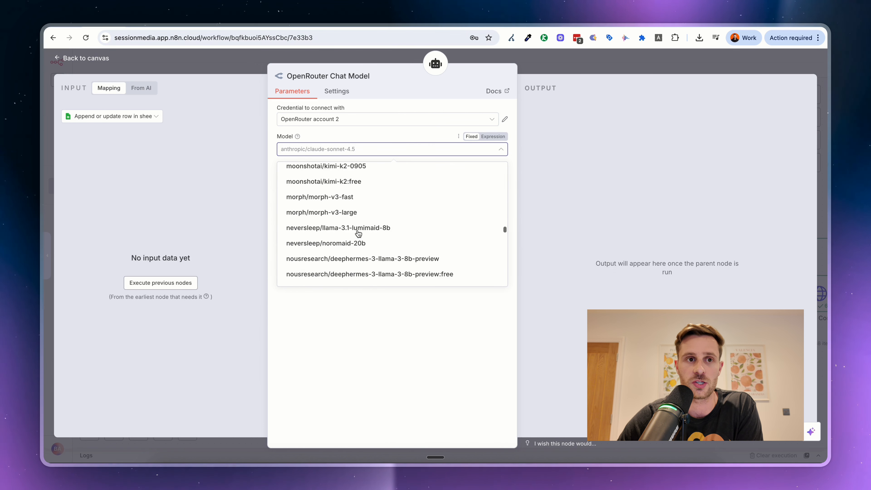
scroll(358, 234, "up", 15)
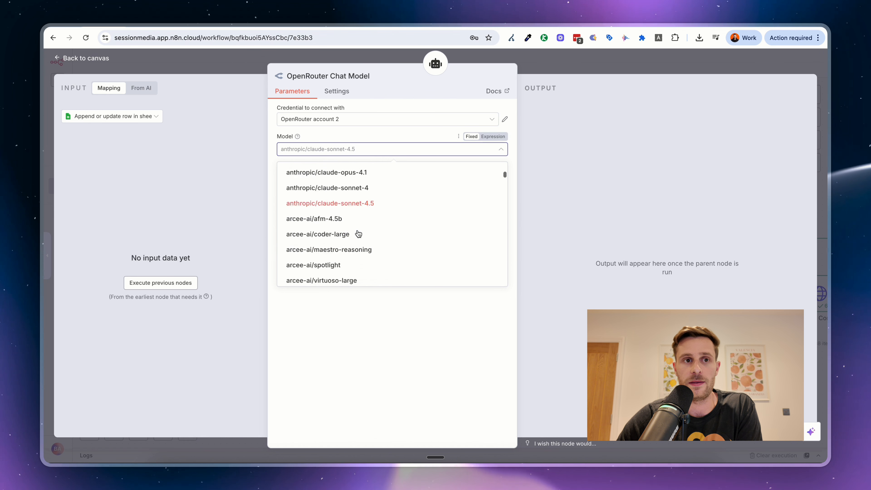
scroll(358, 234, "up", 5)
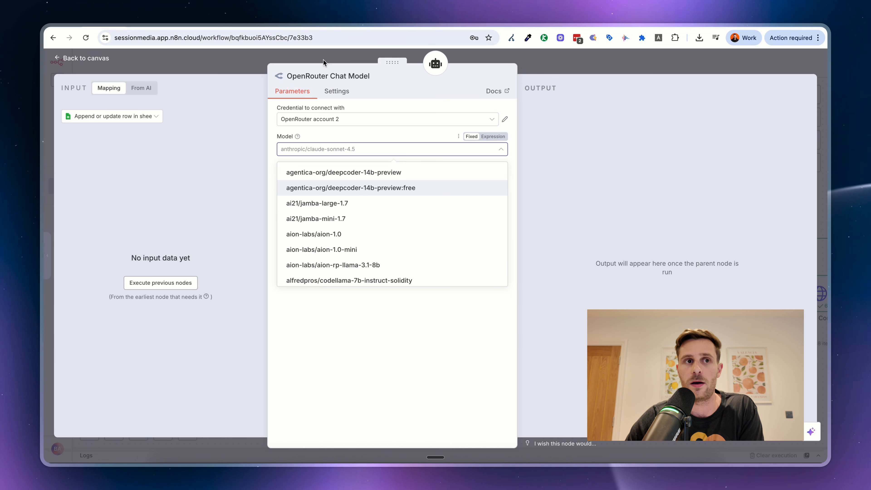
left_click(262, 58)
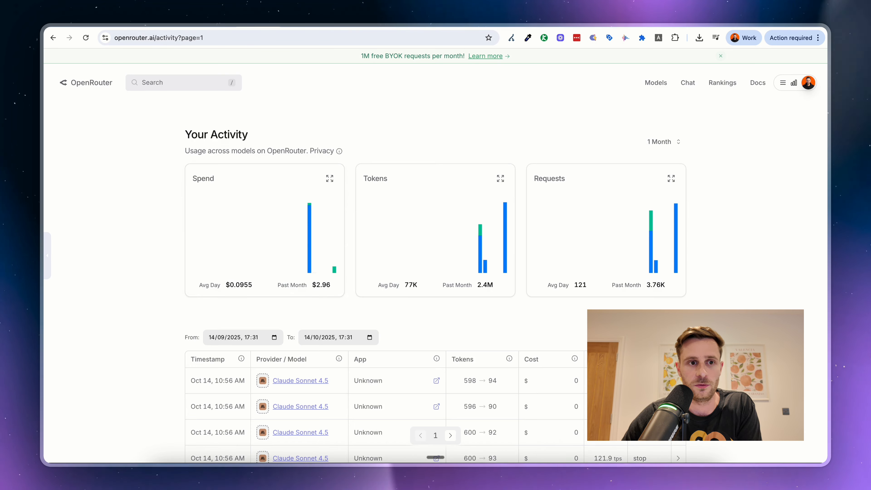
- Open the Parse Keywords node, widen its input area, show the AI Agent input as JSON, and highlight the first output item
scroll(256, 179, "down", 15)
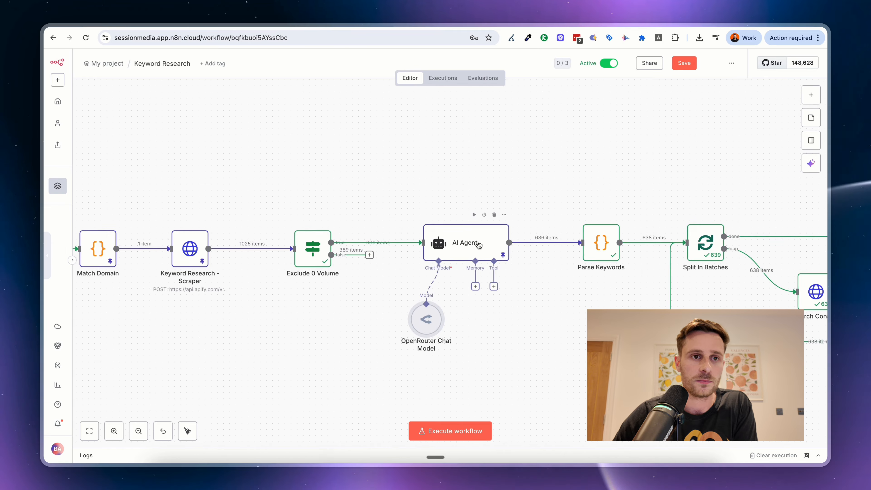
scroll(479, 245, "right", 3)
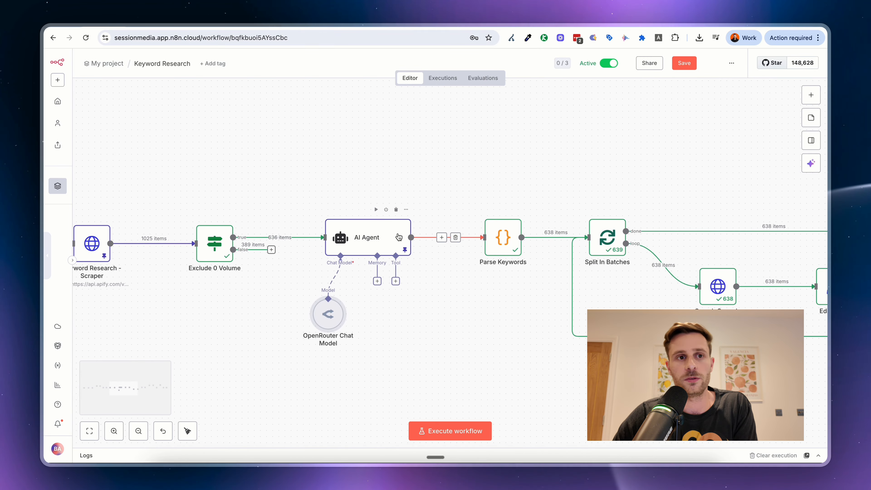
scroll(398, 236, "right", 3)
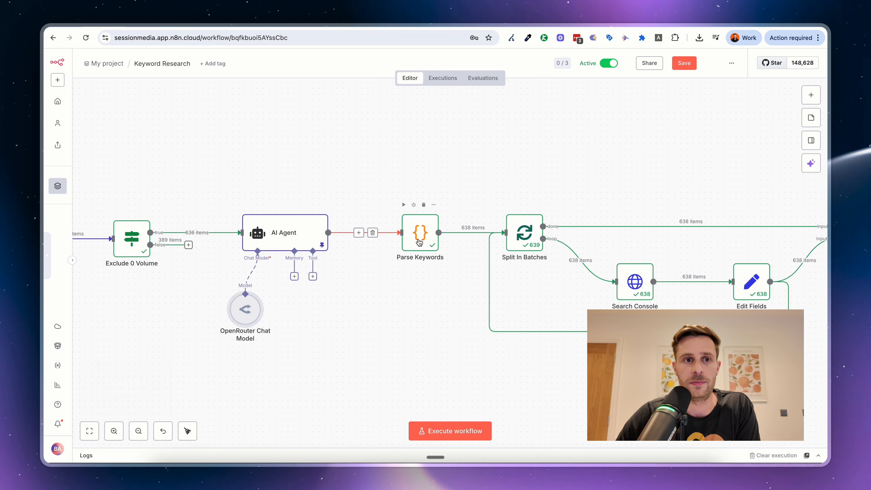
double_click(419, 242)
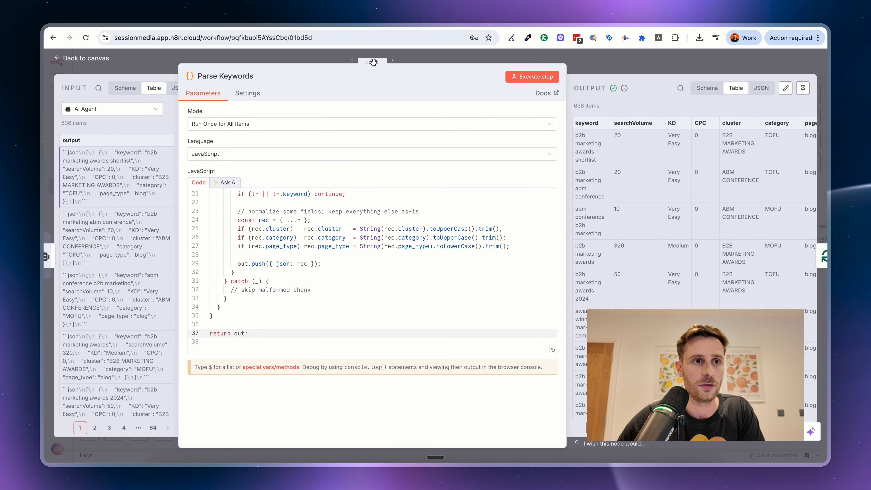
left_click_drag(373, 62, 559, 63)
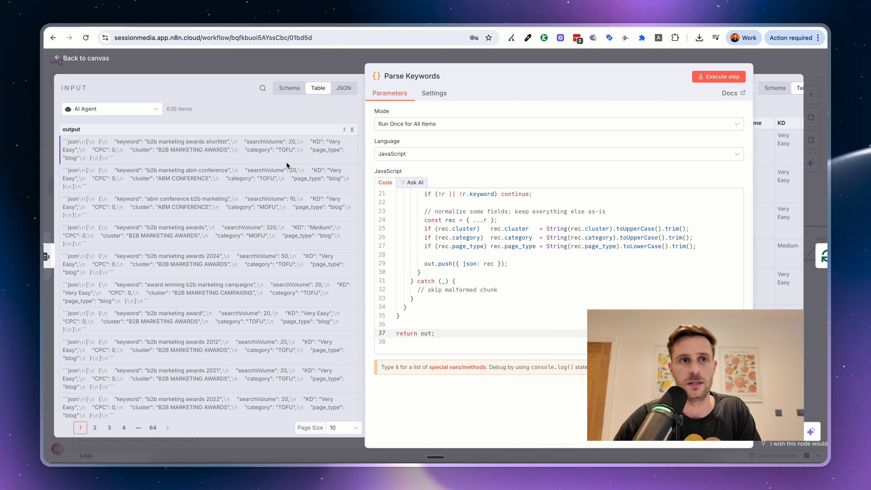
left_click(346, 89)
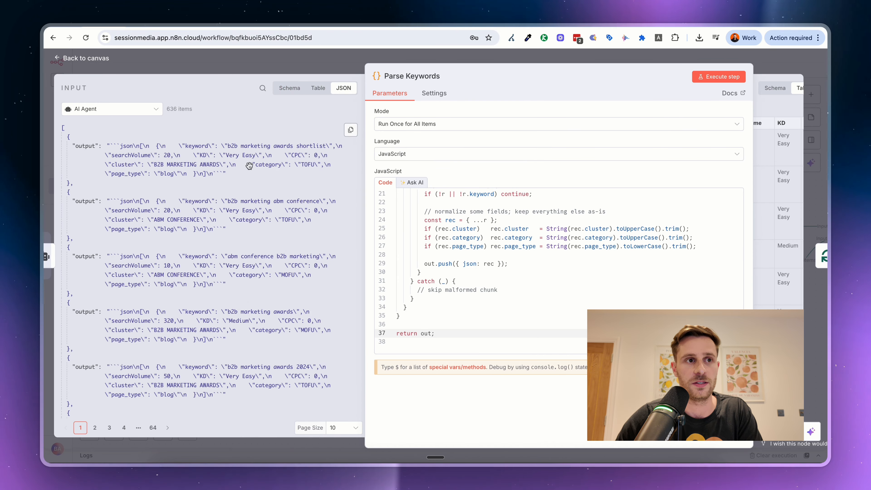
left_click_drag(240, 182, 167, 146)
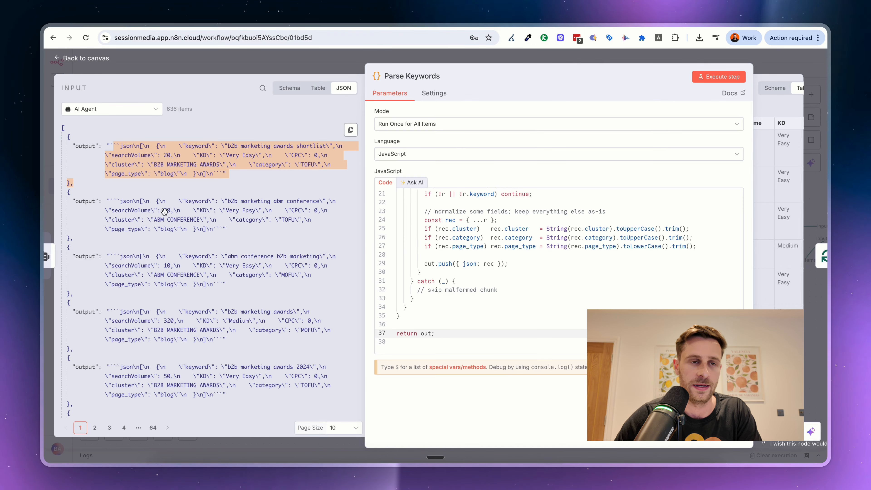
- Make room for the Parse Keywords output, select the whole JavaScript code, examine the output table's columns, and close the node
left_click_drag(565, 63, 353, 69)
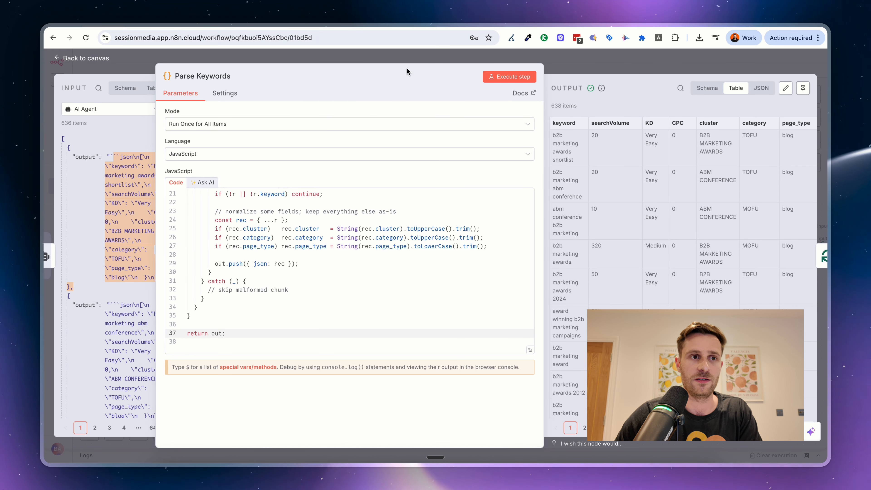
left_click_drag(216, 322, 200, 167)
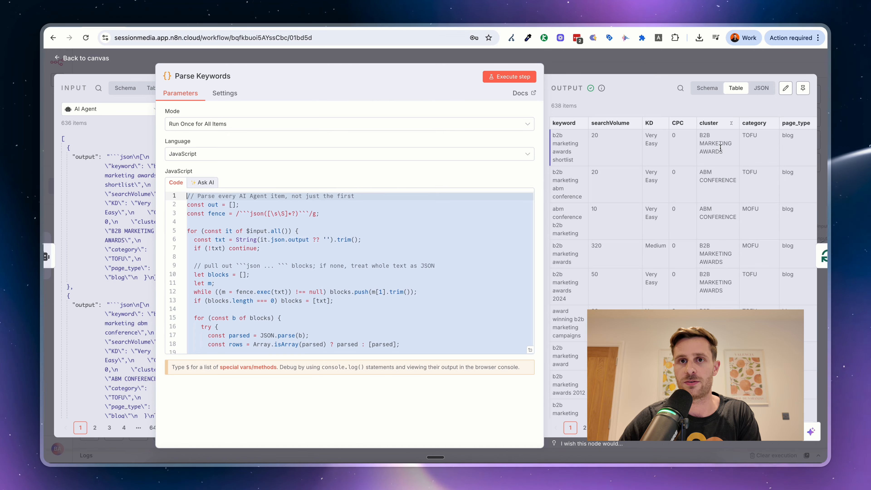
scroll(770, 151, "right", 2)
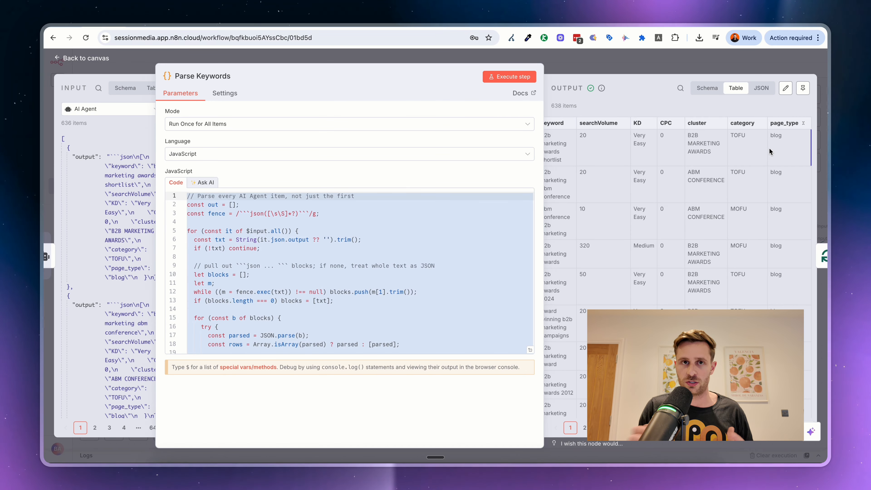
key("Escape")
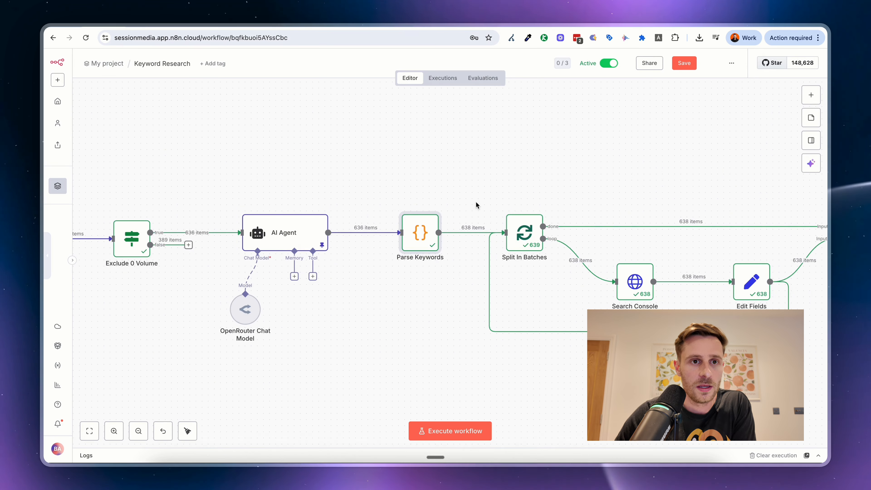
- Search the node library for "loo" to find the Loop Over Items (Split in Batches) node, and close the library
scroll(431, 231, "down", 2)
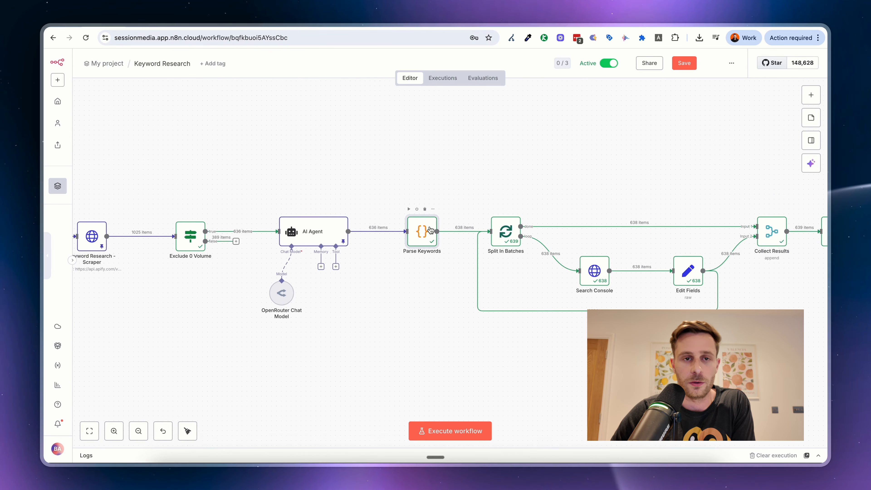
scroll(431, 231, "down", 1)
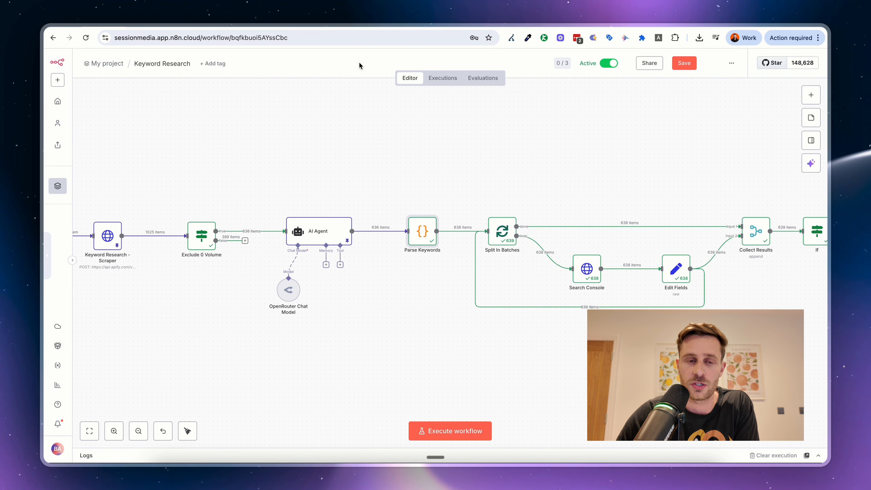
scroll(458, 155, "right", 5)
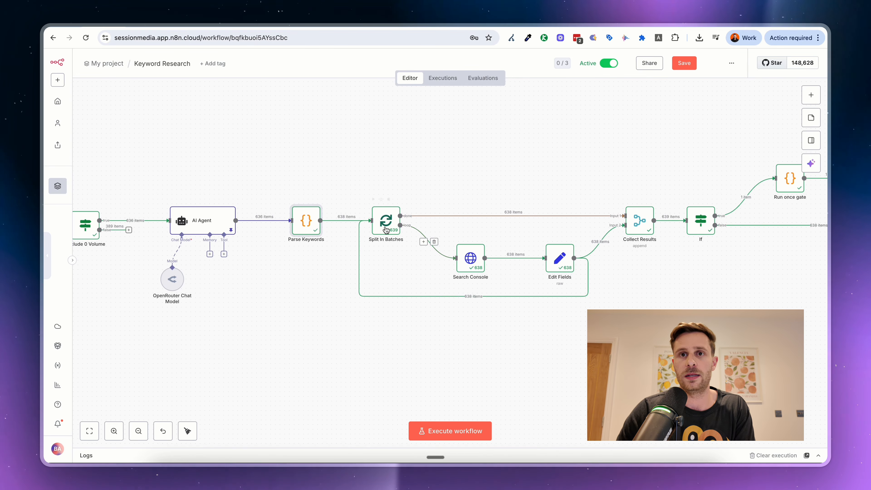
left_click(811, 97)
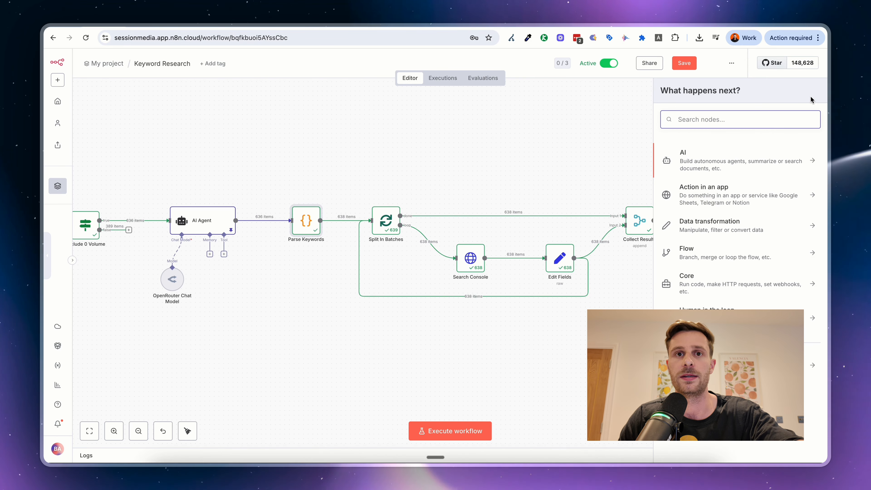
type("loo")
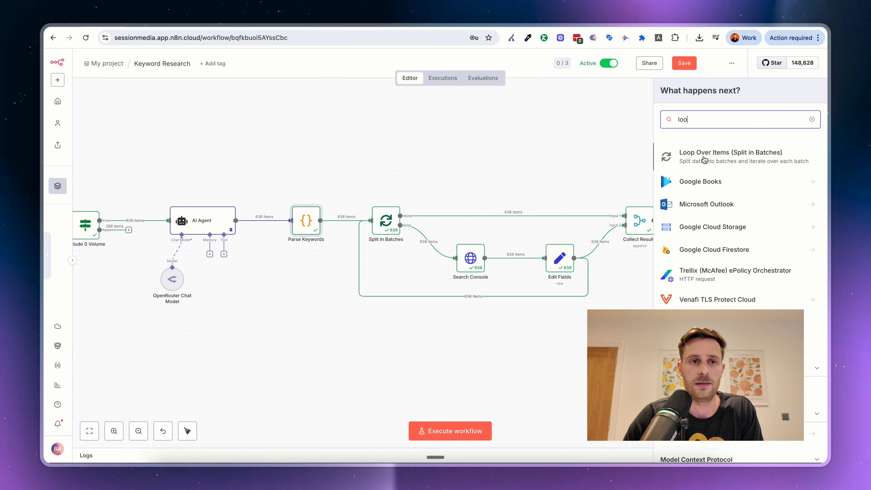
key("Escape")
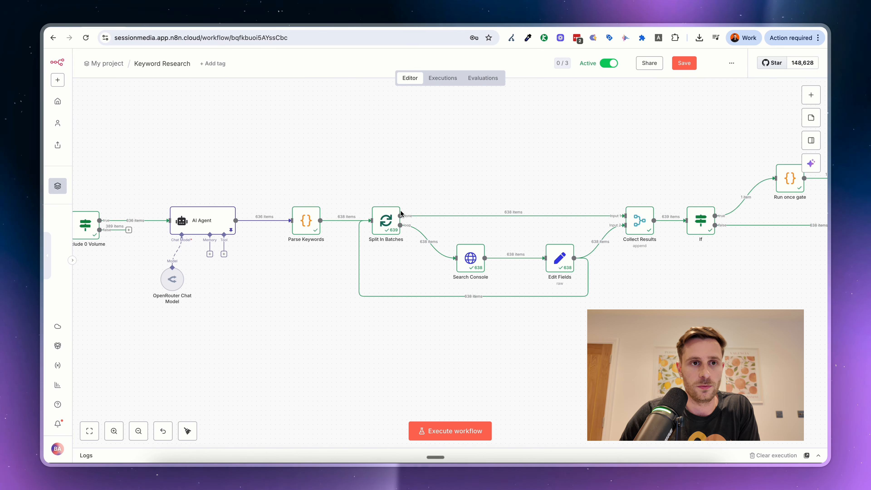
- Examine the done and loop branches of the Split In Batches node up close on the canvas
scroll(401, 216, "up", 5)
mouse_move(436, 203)
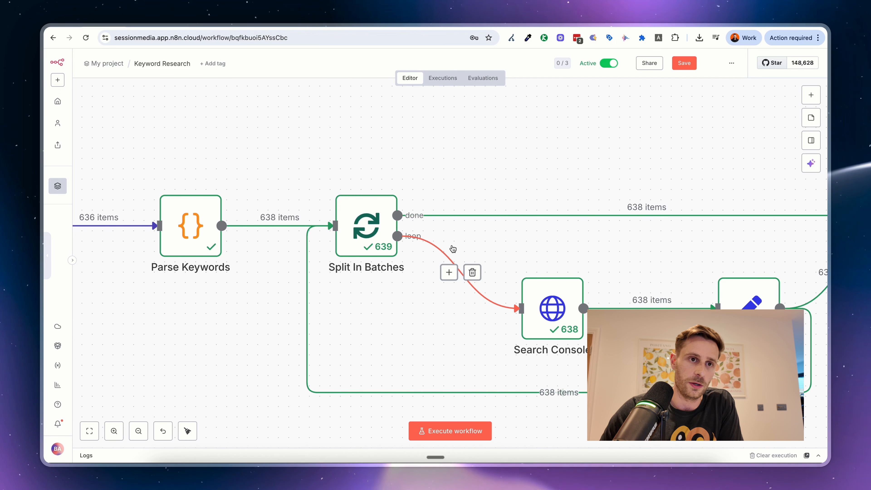
scroll(412, 238, "down", 4)
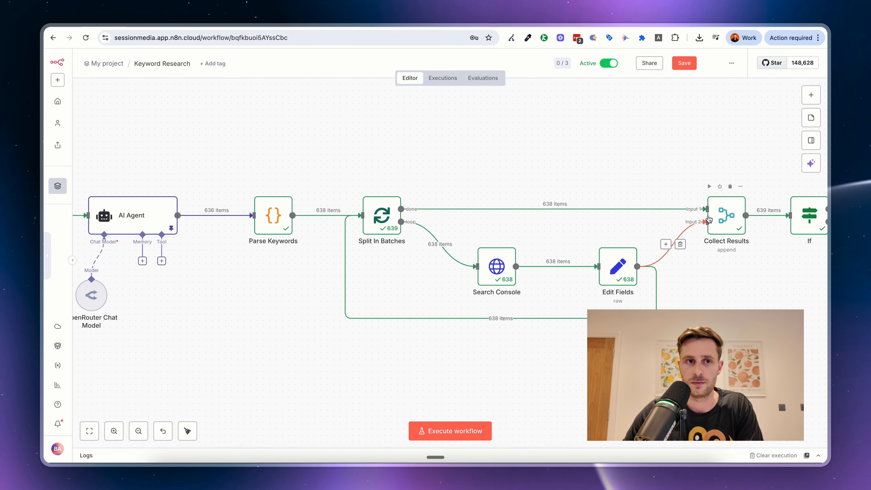
- Open the Search Console node and view its Split In Batches input for runs 632 and 626 of 639
double_click(493, 266)
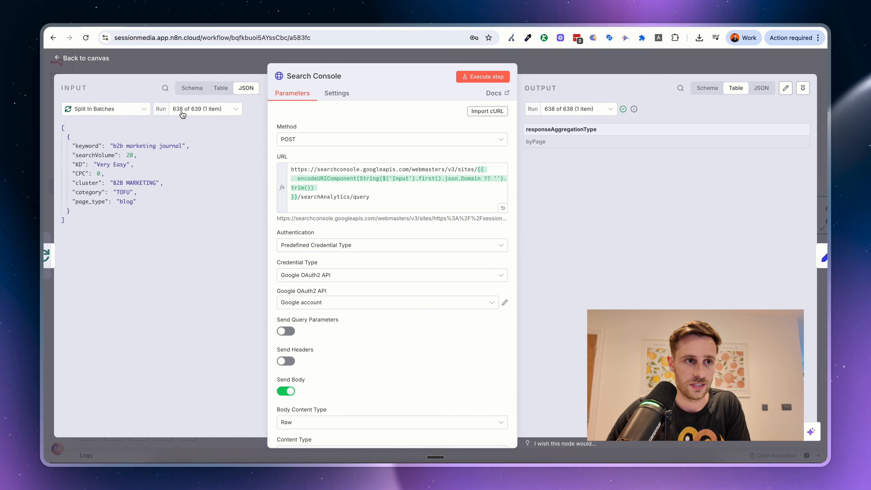
left_click(188, 109)
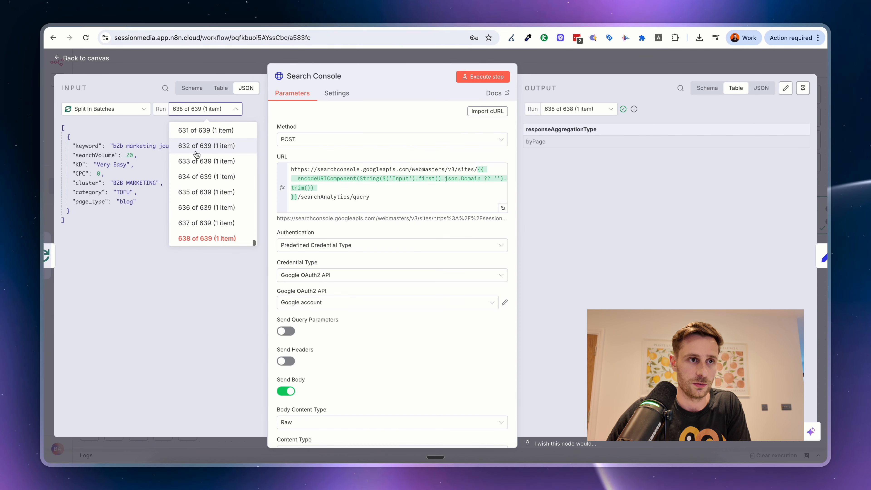
left_click(203, 148)
left_click(210, 116)
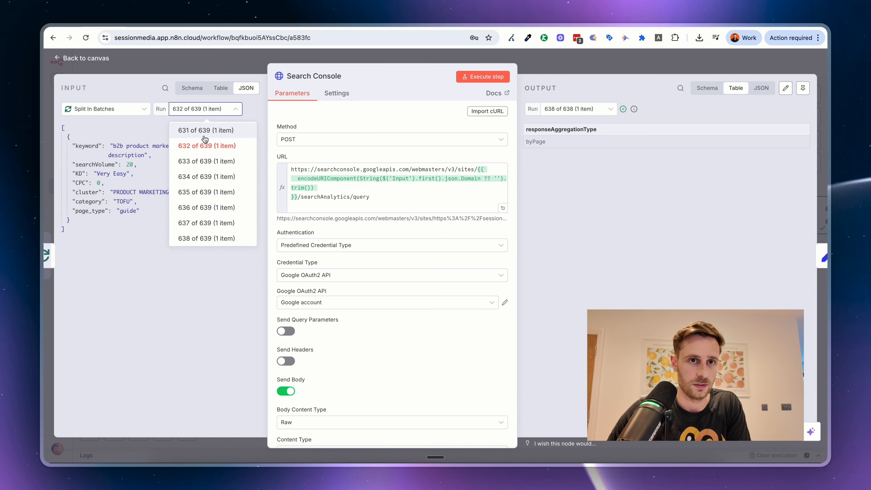
scroll(210, 156, "up", 3)
left_click(210, 157)
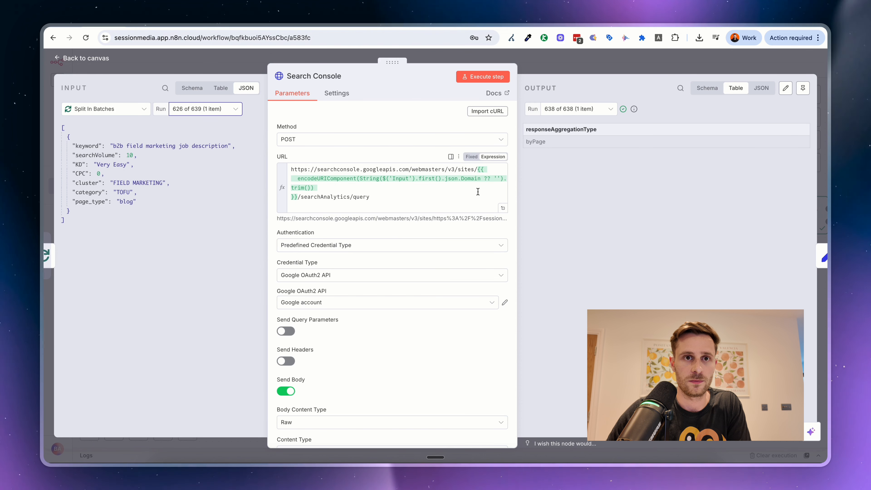
- View the Search Console node's output for runs 631, 628 and 612 of 638, skim its request parameters, and close it
left_click(573, 110)
left_click(567, 132)
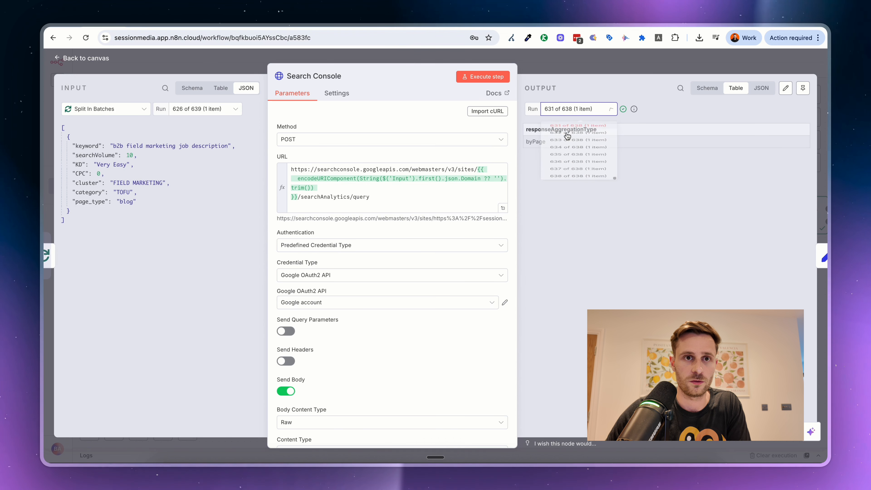
left_click(566, 109)
scroll(571, 156, "up", 2)
left_click(580, 144)
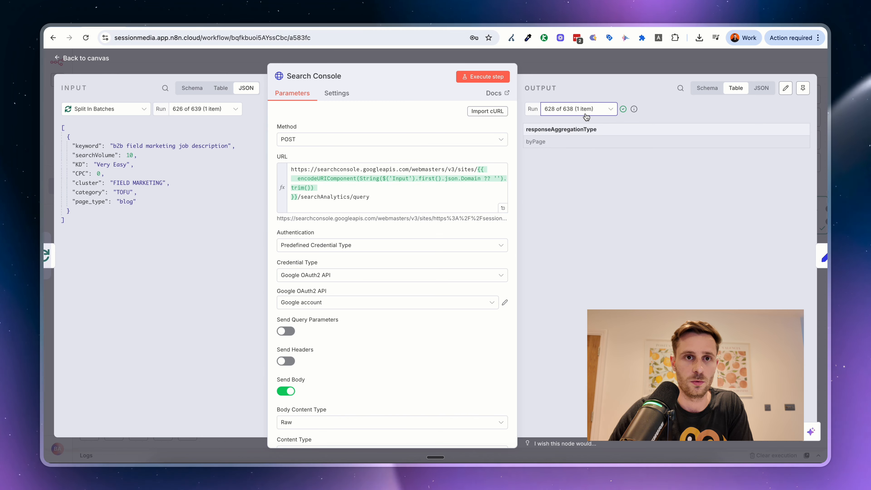
left_click(576, 109)
scroll(570, 148, "up", 5)
left_click(570, 145)
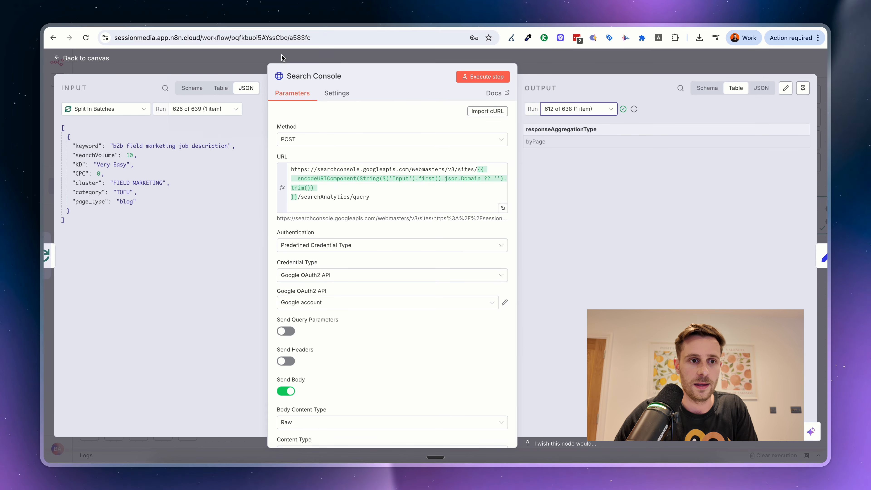
scroll(356, 319, "down", 5)
scroll(356, 320, "up", 5)
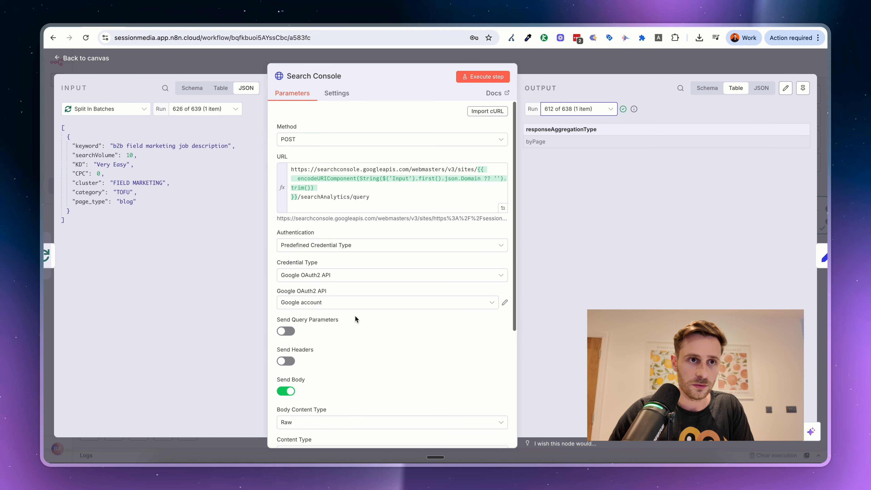
left_click(543, 64)
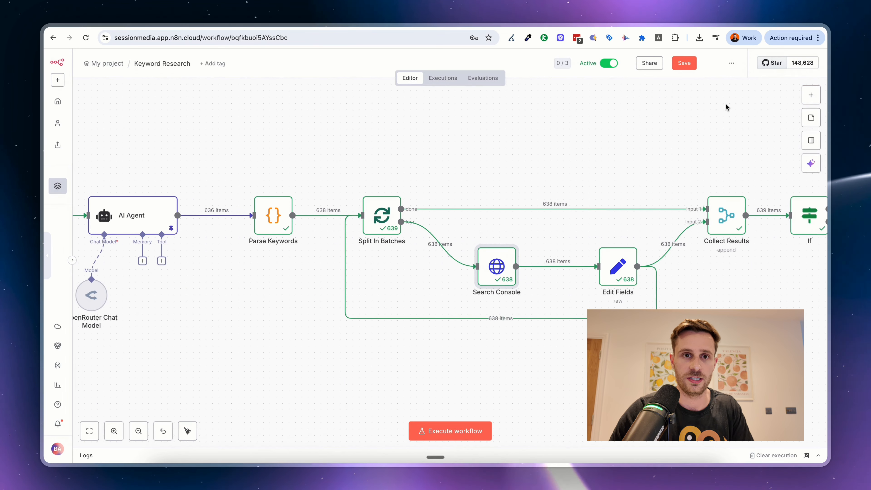
- Search the node library for "http" to find the HTTP Request node, close the library, and reopen the Search Console node
left_click(811, 96)
type("http")
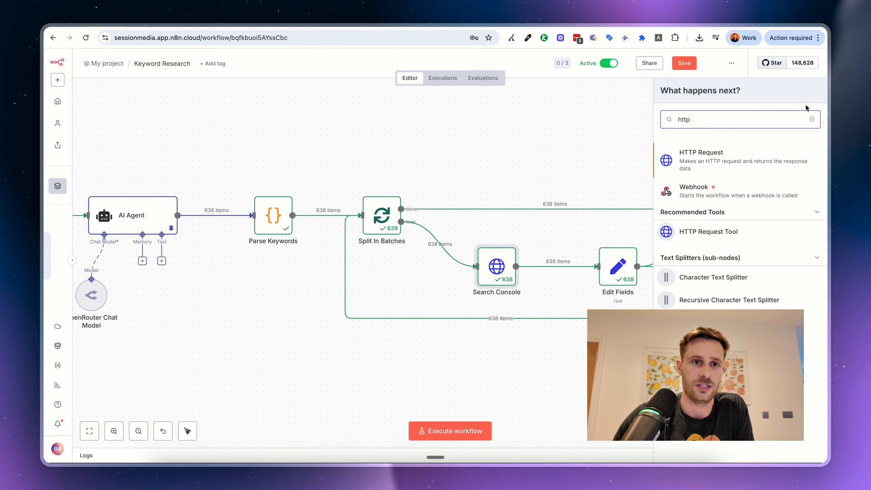
left_click(498, 253)
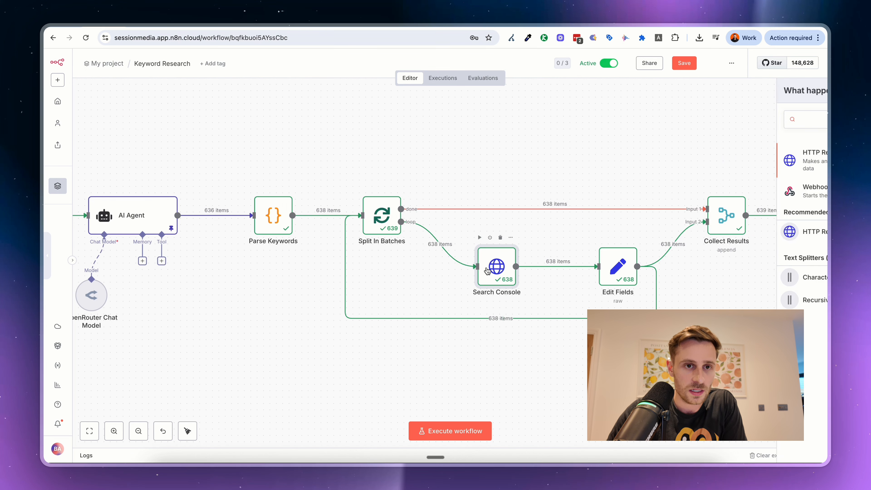
double_click(488, 272)
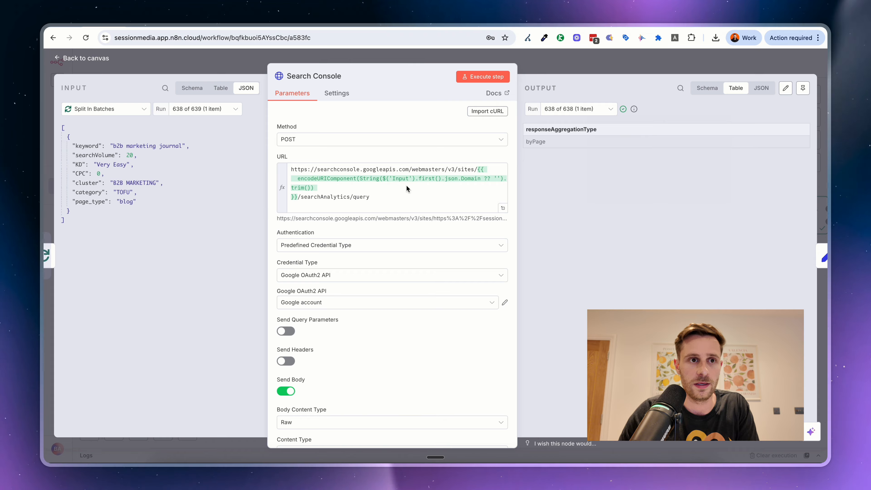
- Show the data of the Input node as a table in the Search Console node's input
left_click(127, 114)
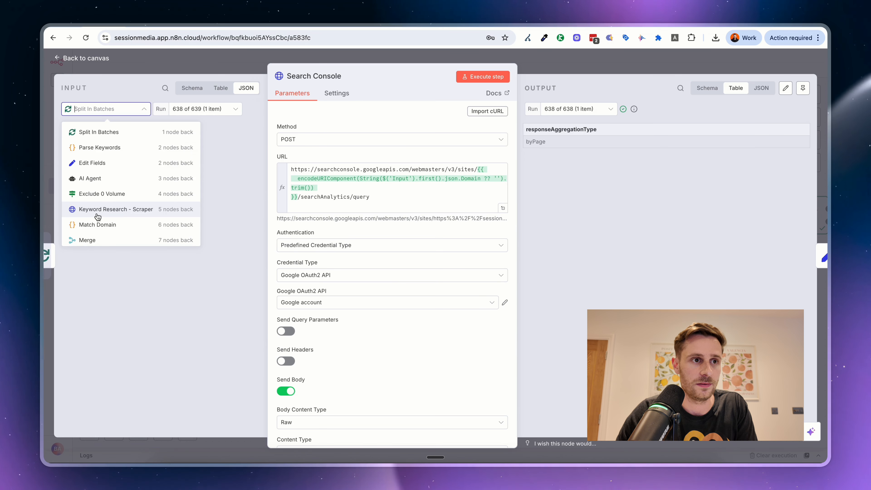
scroll(98, 215, "down", 2)
left_click(101, 200)
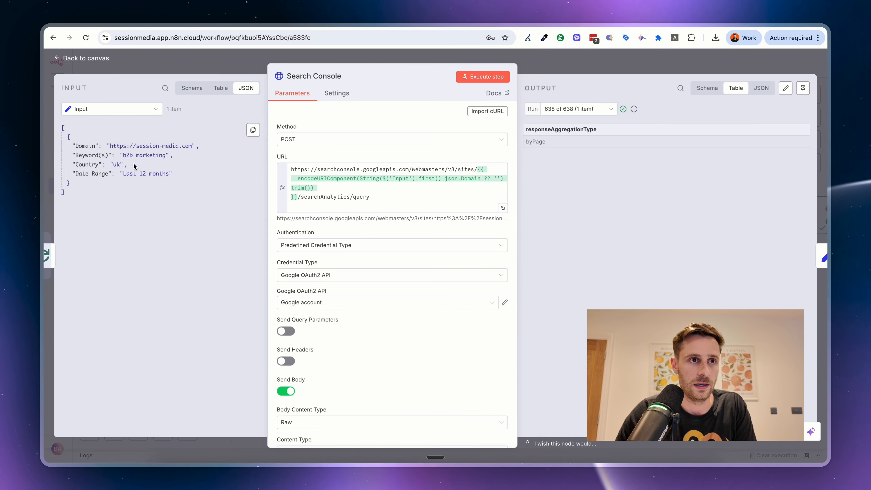
left_click(217, 90)
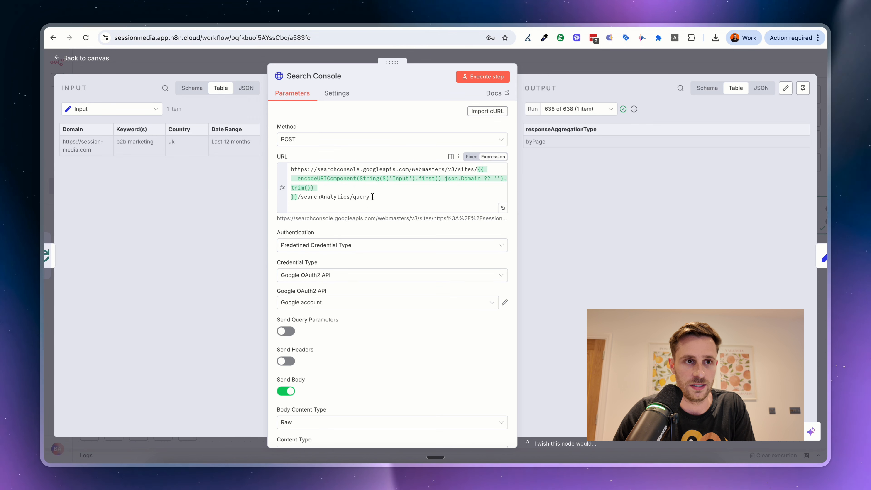
- Highlight the fixed endpoint part of the Search Console request URL and its encoded Domain expression in turn
left_click_drag(370, 197, 301, 196)
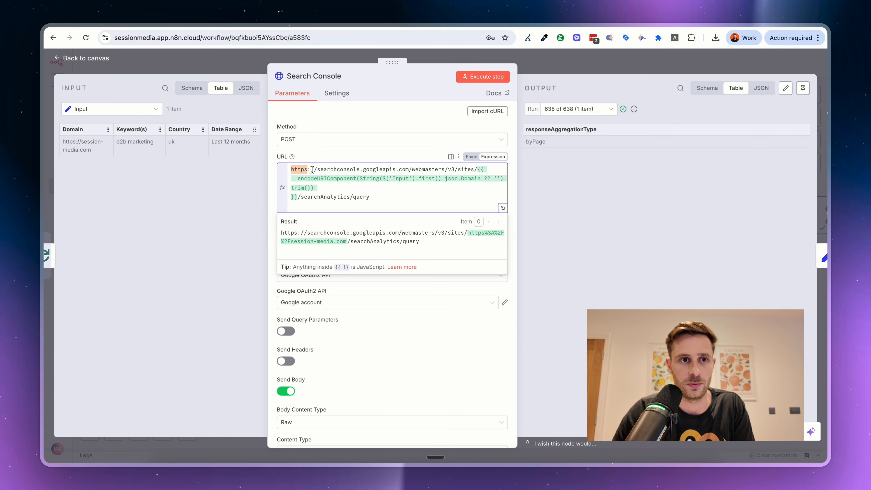
left_click_drag(374, 172, 461, 170)
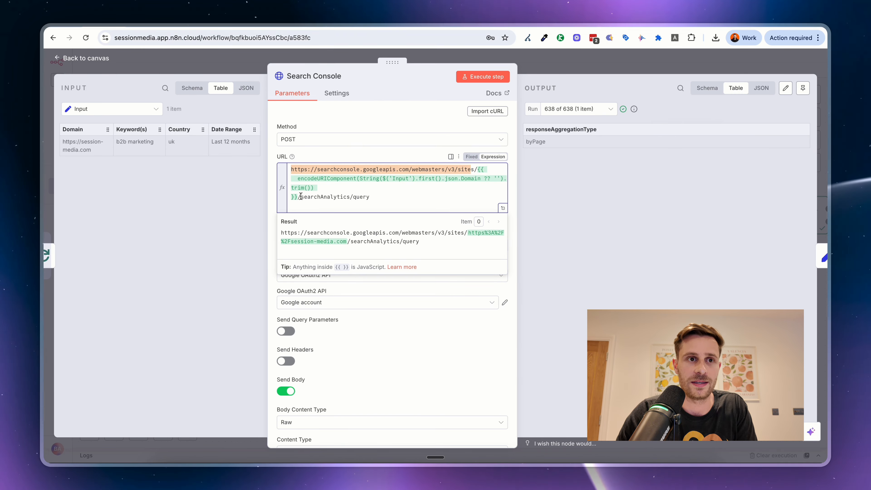
left_click_drag(301, 196, 477, 168)
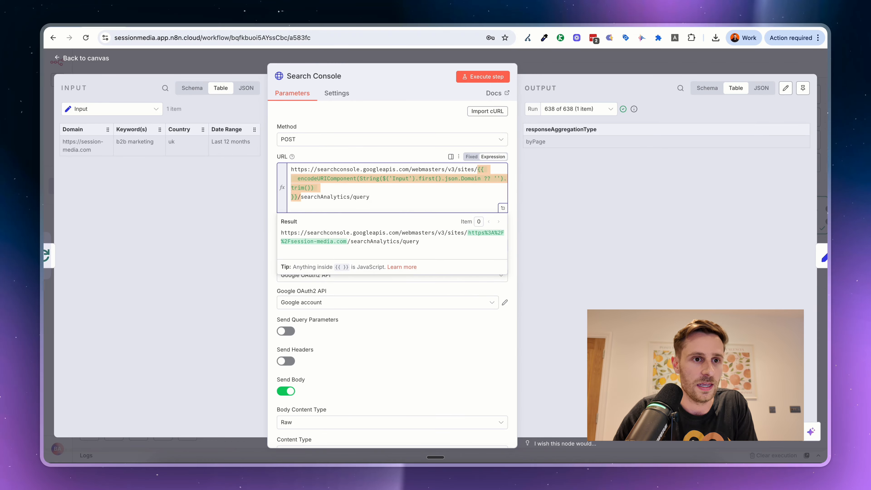
- Switch to ChatGPT, skim the conversation about the paired item errors and the Search Console body, and return to the n8n workflow
key("ctrl+Tab")
scroll(253, 256, "up", 20)
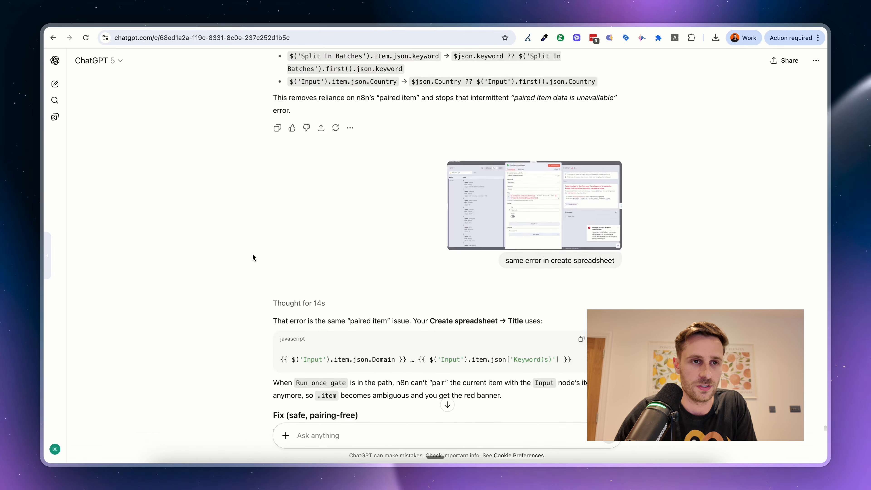
scroll(249, 322, "down", 10)
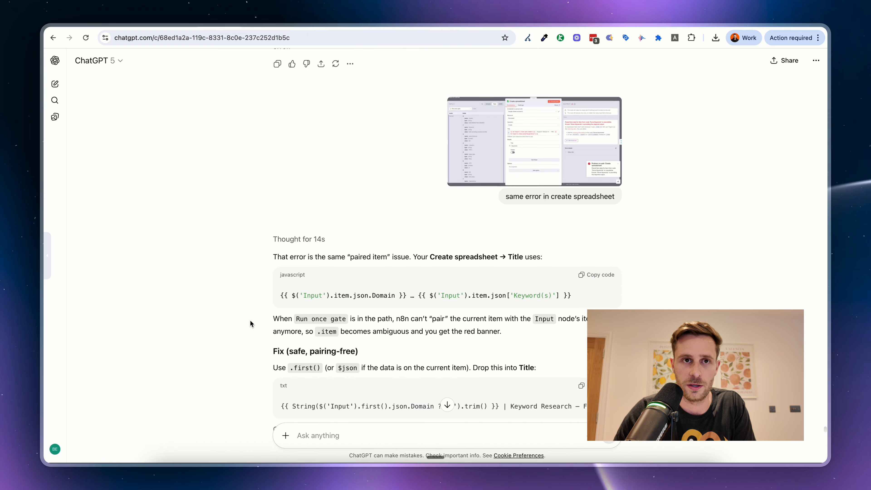
scroll(250, 324, "up", 5)
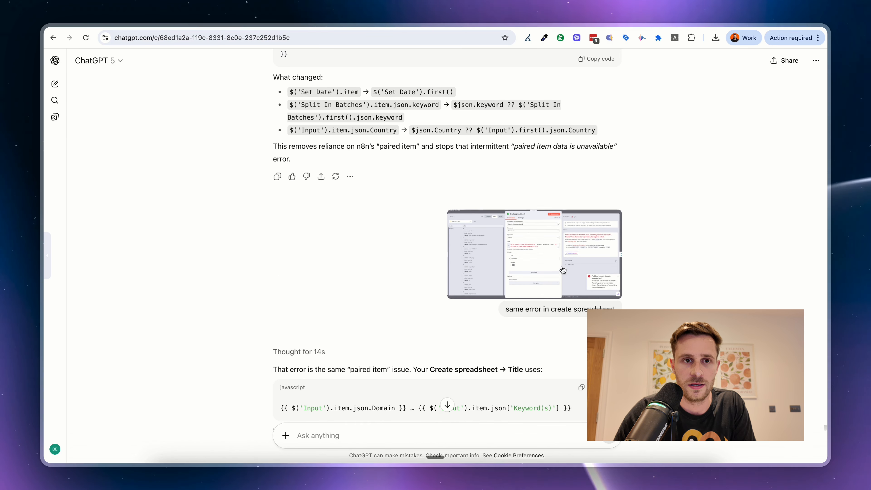
scroll(539, 274, "down", 2)
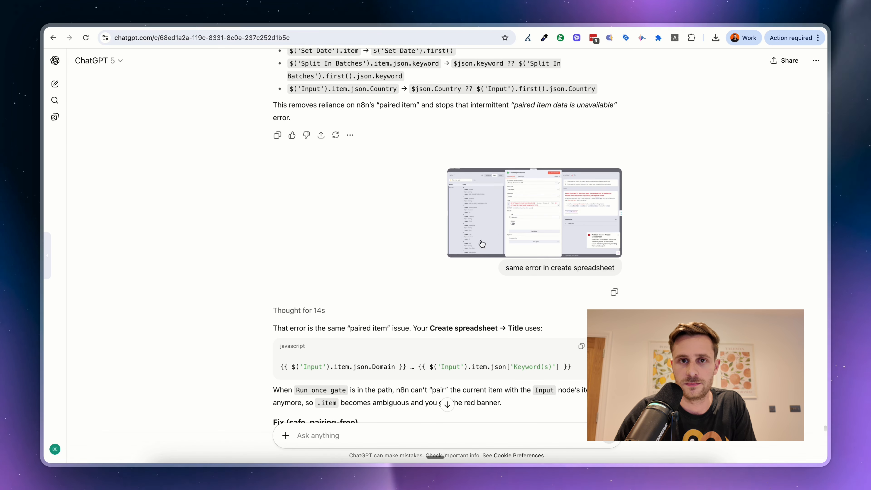
scroll(483, 238, "down", 15)
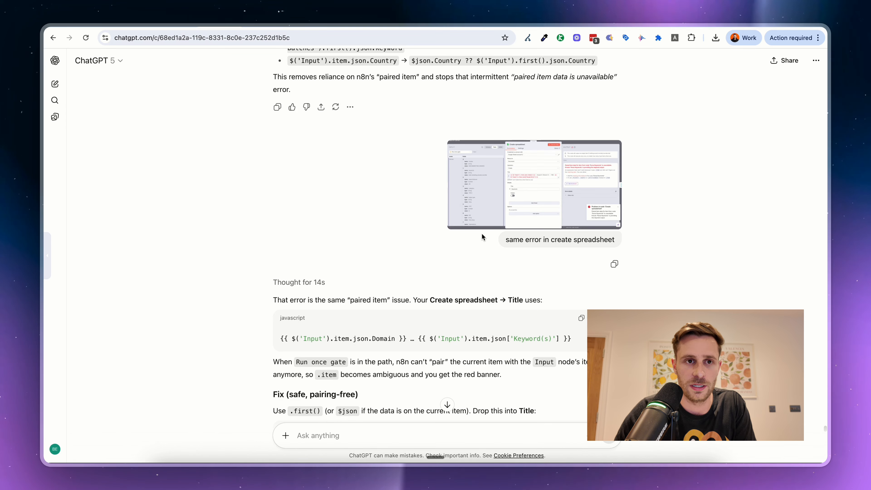
scroll(482, 233, "up", 20)
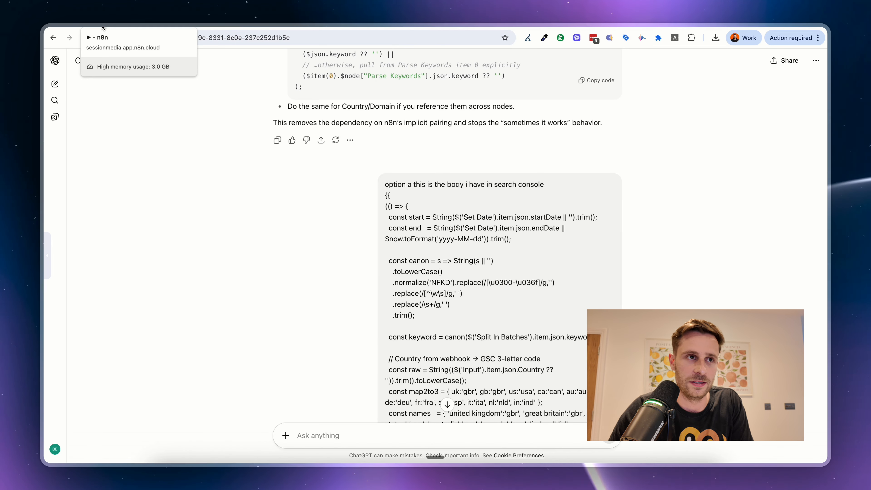
left_click(103, 27)
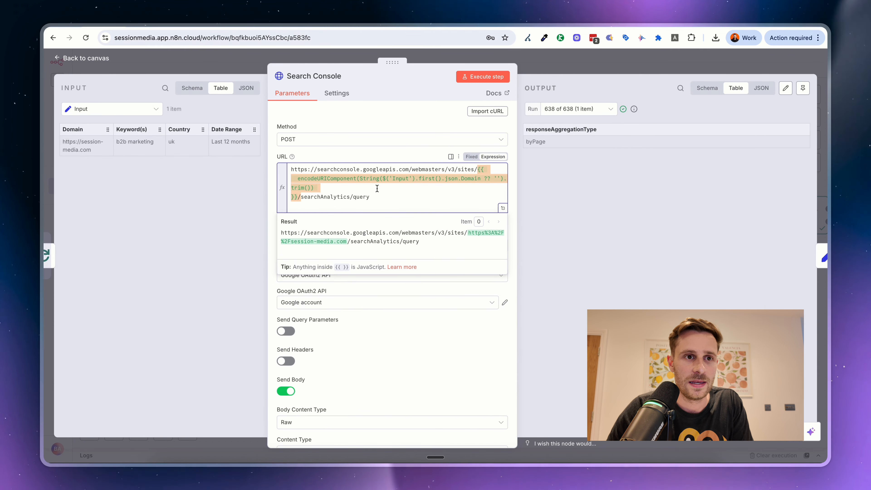
- Highlight the entire request URL expression in the Search Console node and clear the selection
left_click_drag(377, 198, 292, 168)
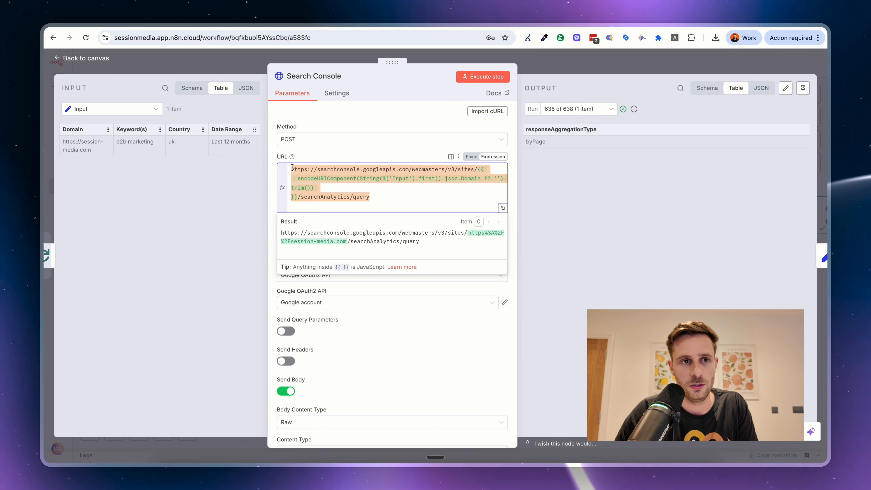
left_click(388, 206)
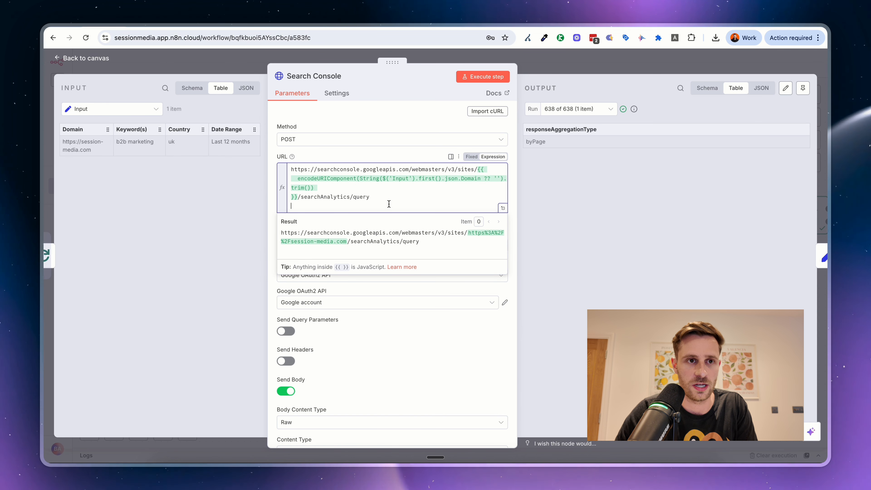
left_click(391, 200)
- View the available body content types for the Search Console request and close the list, leaving Raw selected
scroll(338, 333, "down", 5)
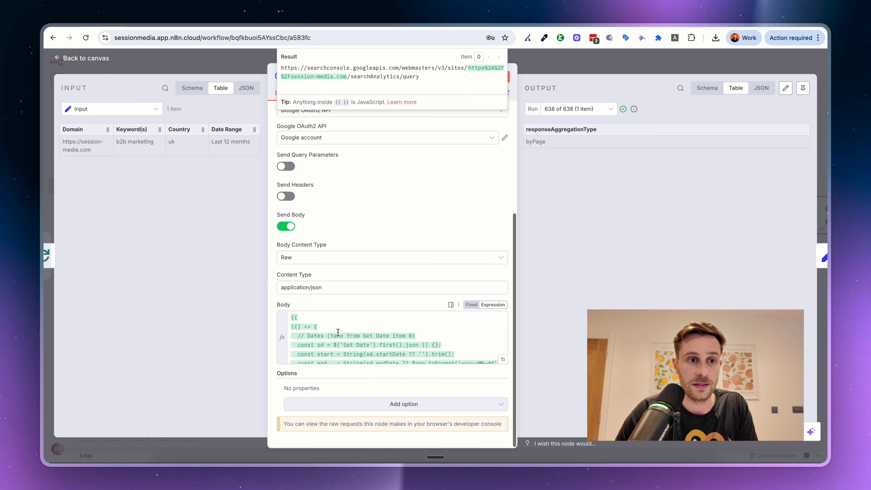
scroll(338, 332, "up", 2)
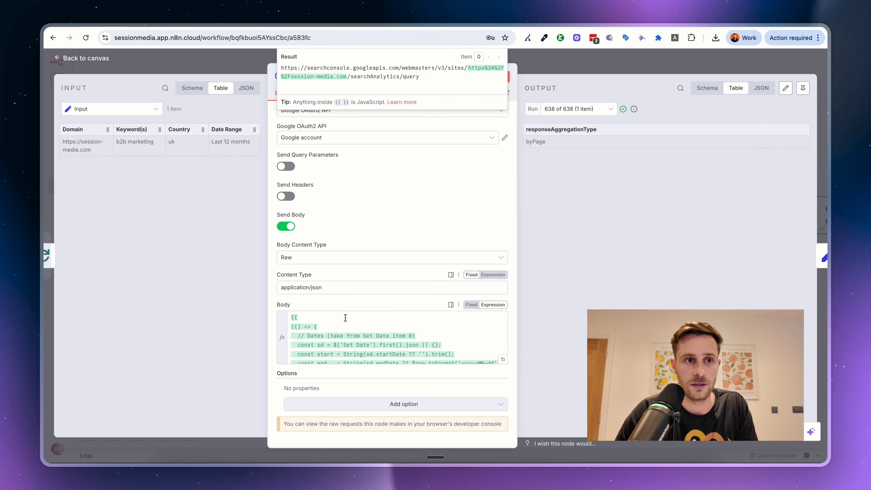
left_click(302, 258)
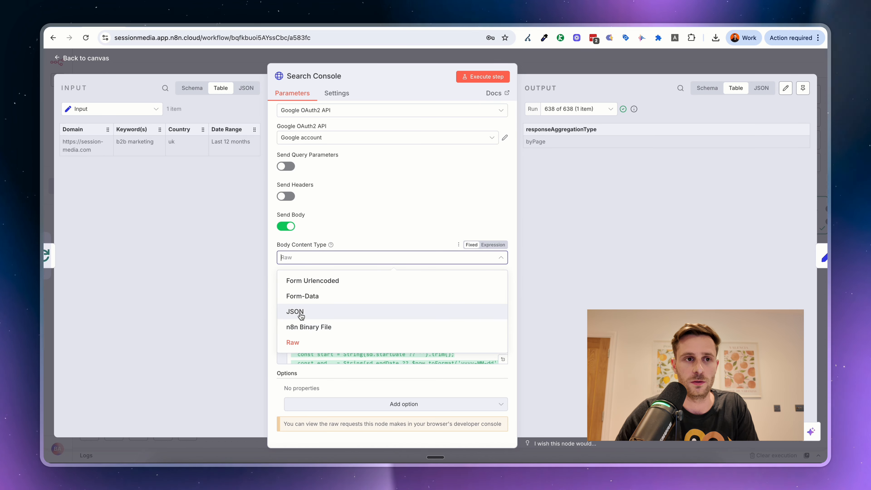
left_click(285, 255)
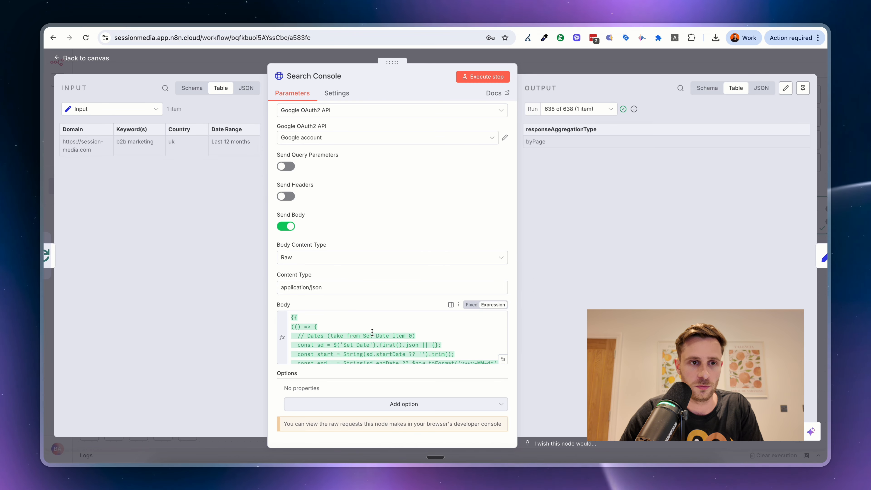
- Read through the Search Console request's body expression, from the country mapping to the payload, and close the node
scroll(372, 333, "down", 5)
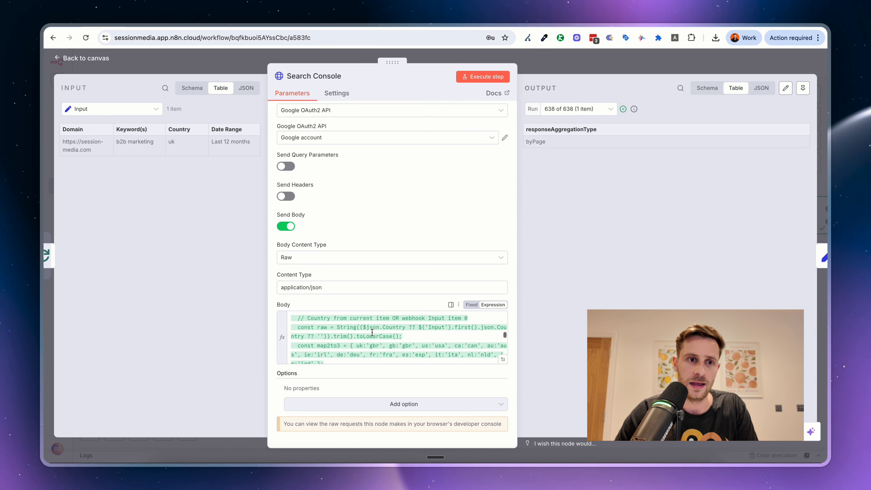
scroll(372, 332, "down", 2)
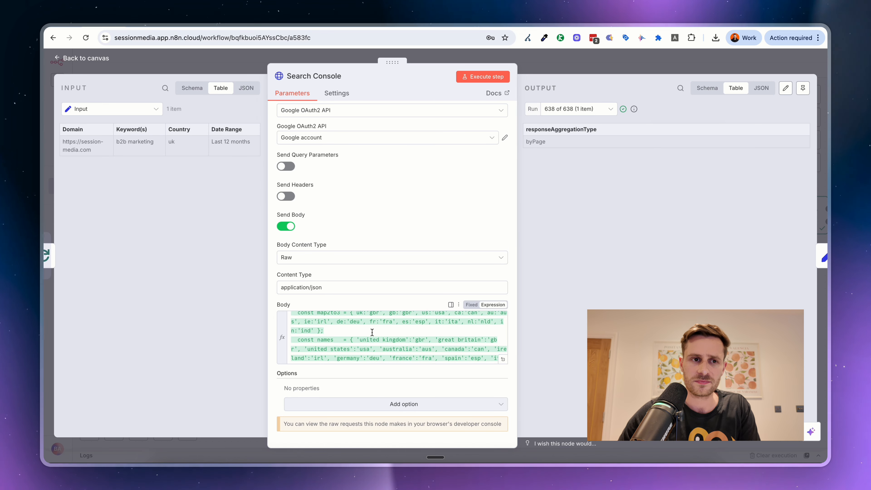
scroll(372, 333, "down", 3)
scroll(372, 332, "down", 5)
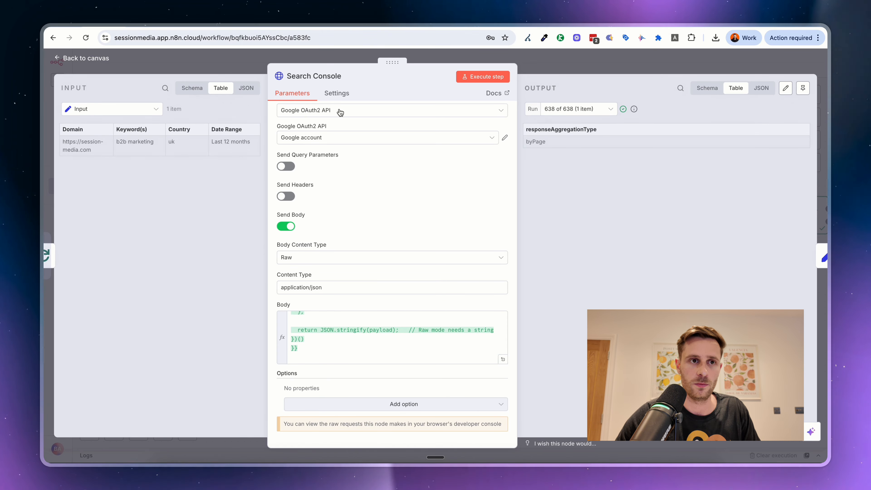
scroll(342, 145, "up", 4)
scroll(343, 236, "down", 2)
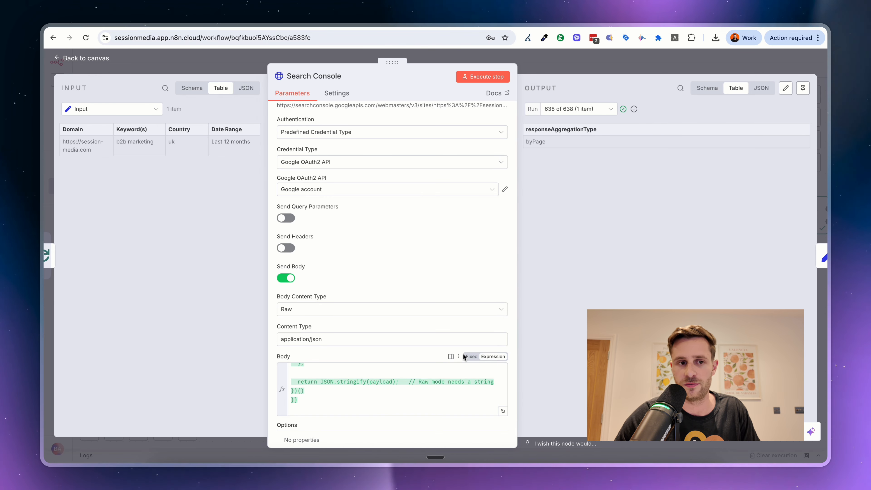
scroll(357, 404, "up", 5)
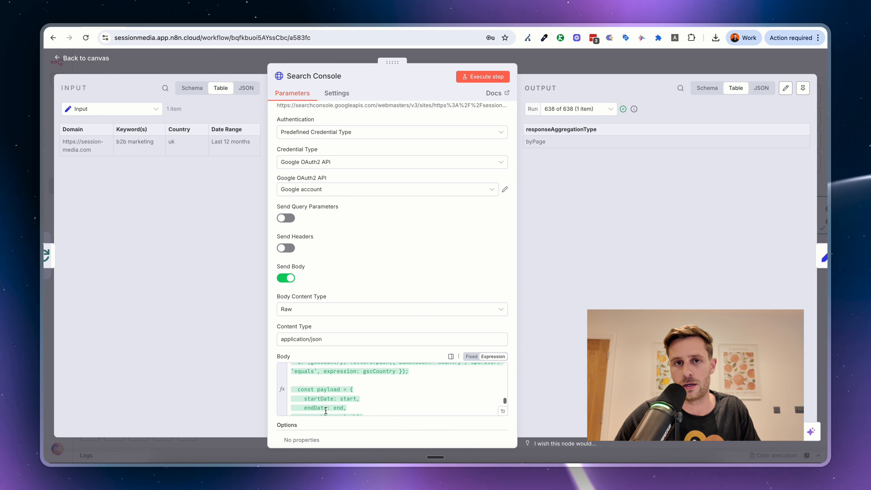
left_click(592, 72)
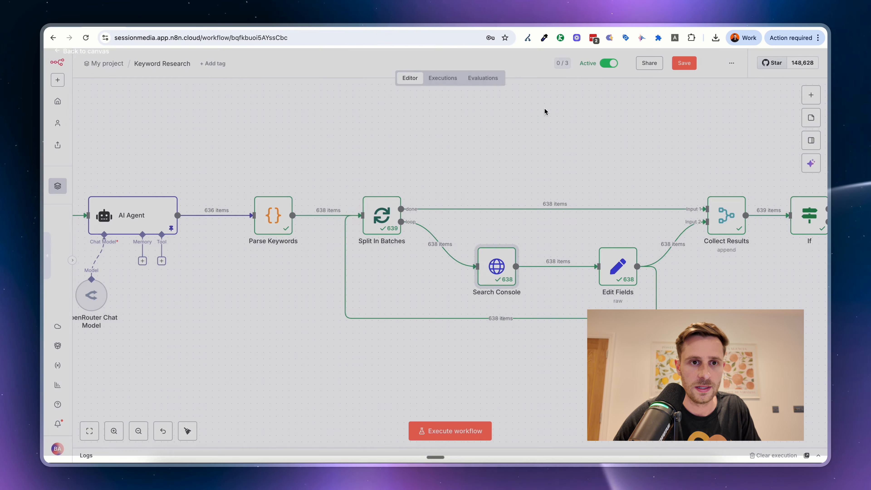
- Open the Edit Fields and Collect Results nodes in turn to review their parameters and data, closing each
scroll(463, 220, "right", 10)
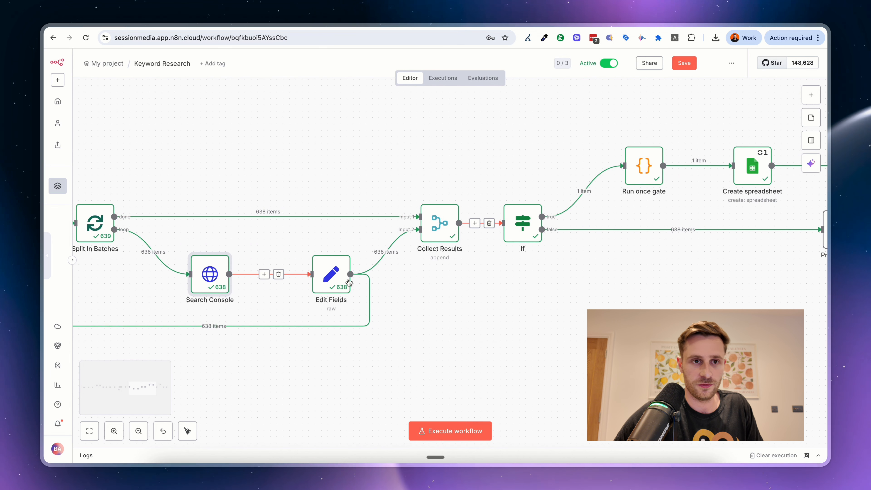
left_click(329, 280)
double_click(332, 266)
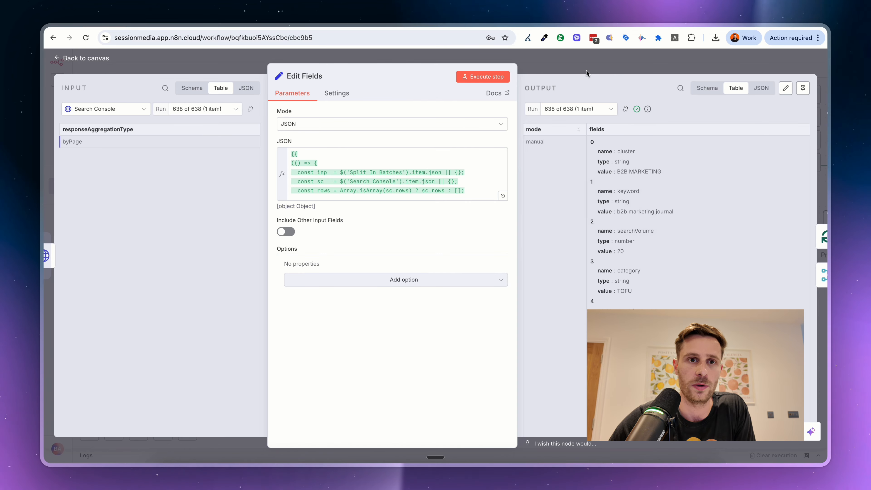
left_click(597, 68)
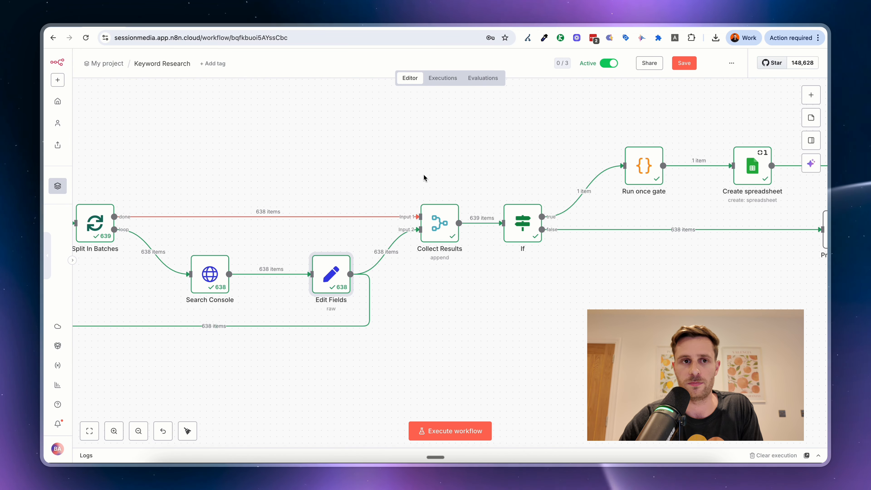
double_click(433, 228)
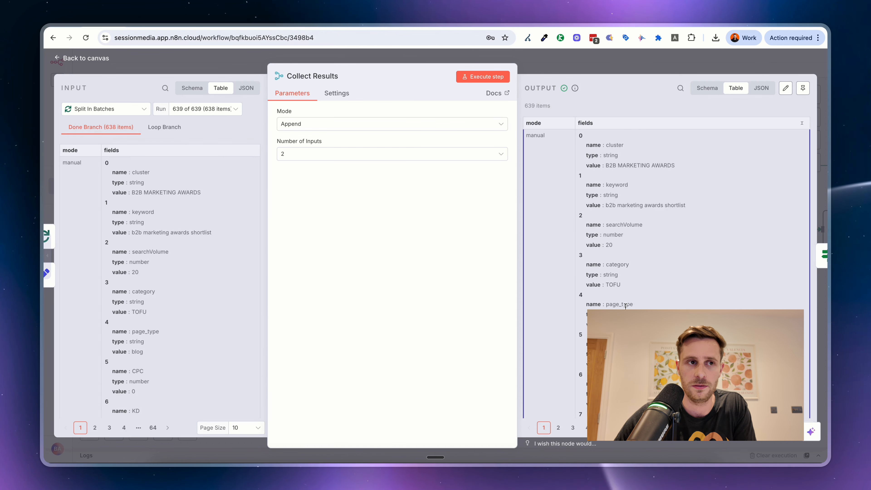
key("Escape")
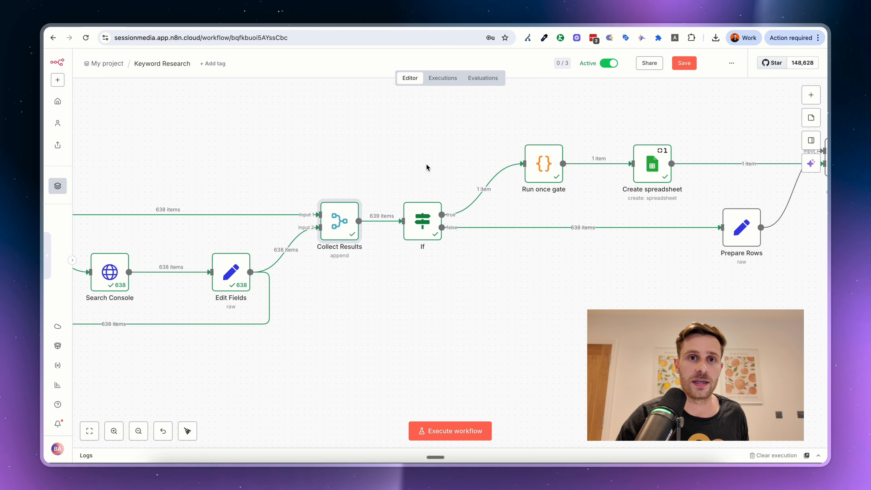
- Examine the true and false branches of the If node on the canvas, through Merge1 to the final Slack message node
scroll(426, 164, "right", 3)
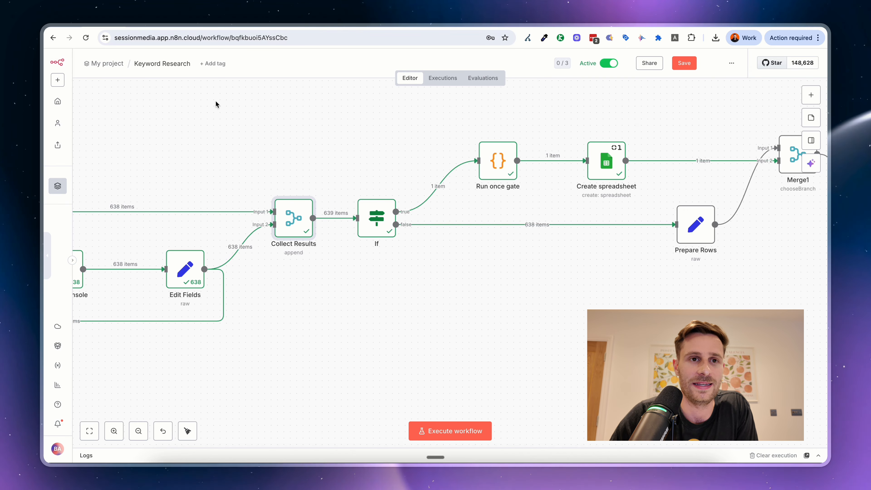
scroll(382, 185, "right", 4)
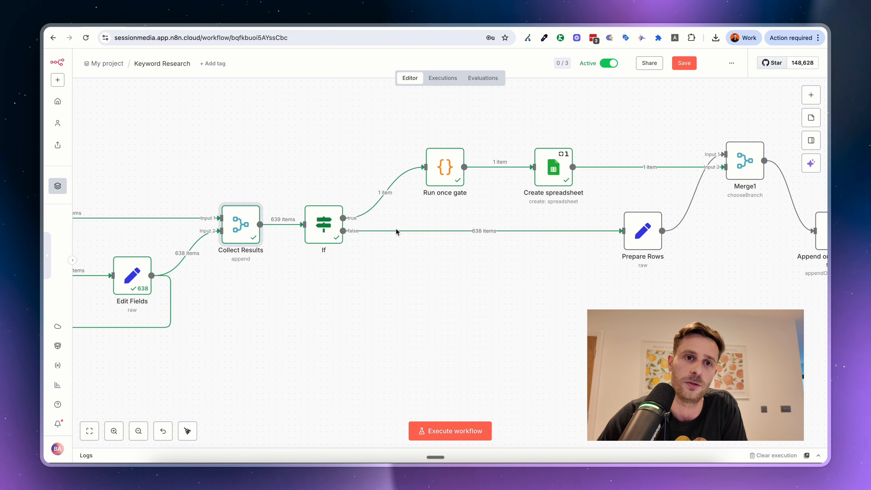
scroll(396, 229, "right", 3)
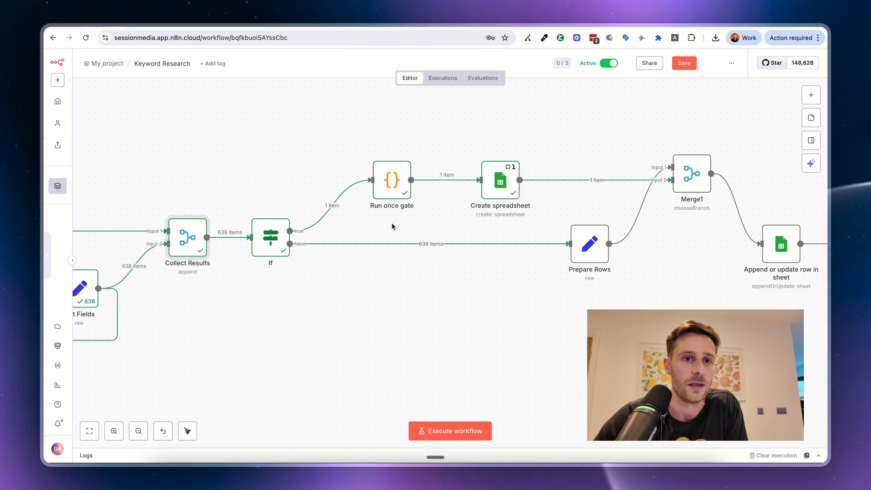
scroll(302, 220, "right", 2)
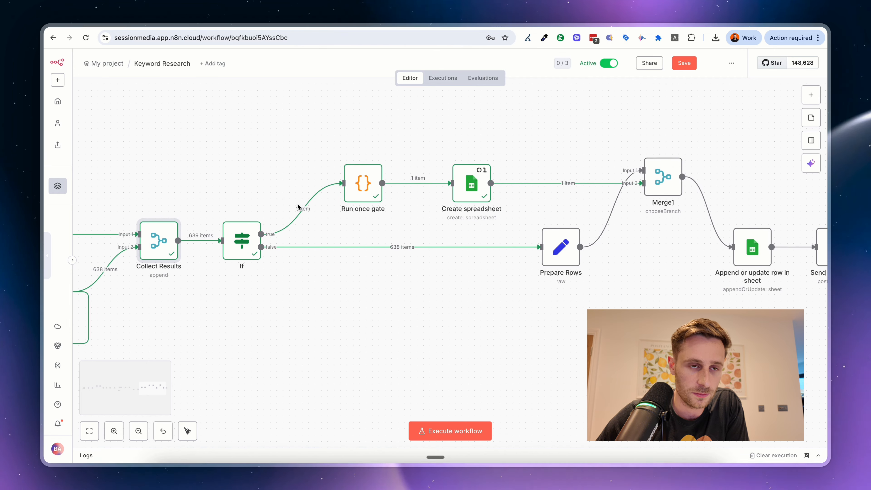
scroll(425, 297, "down", 3)
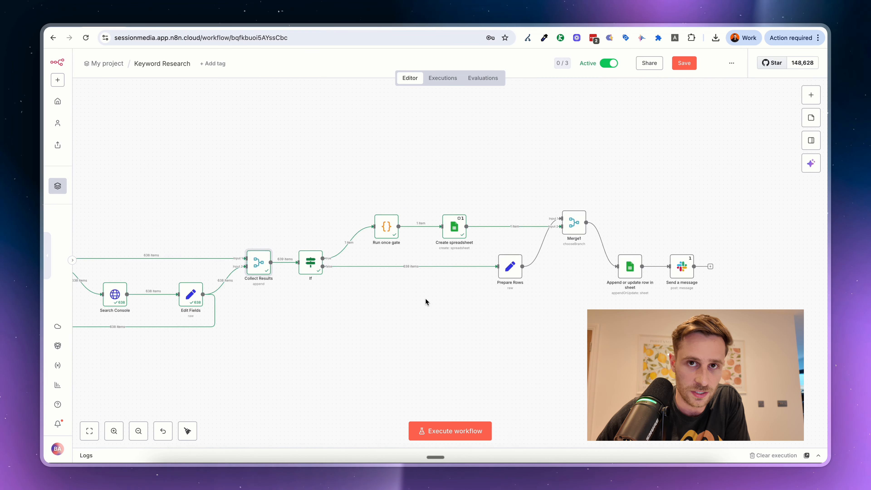
scroll(425, 298, "right", 3)
scroll(427, 296, "up", 2)
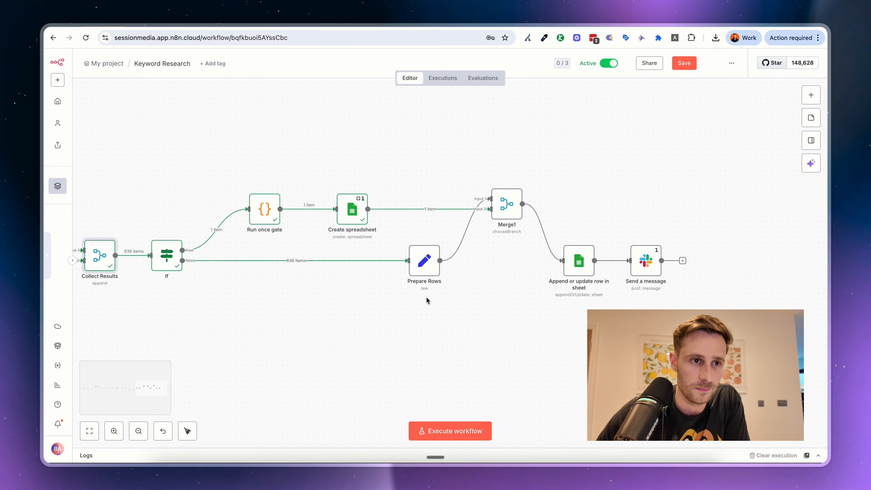
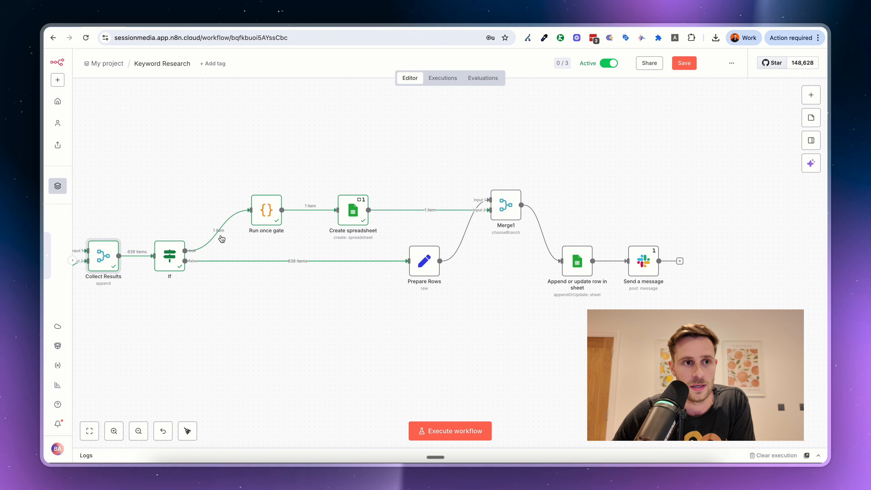
- Open the Run once gate node on the If node's true branch, review its JavaScript code and close it
scroll(232, 231, "up", 5)
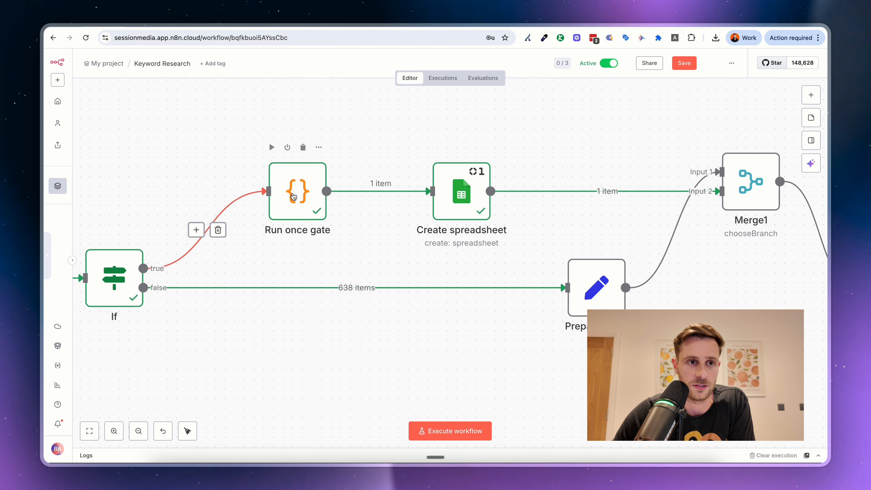
double_click(293, 193)
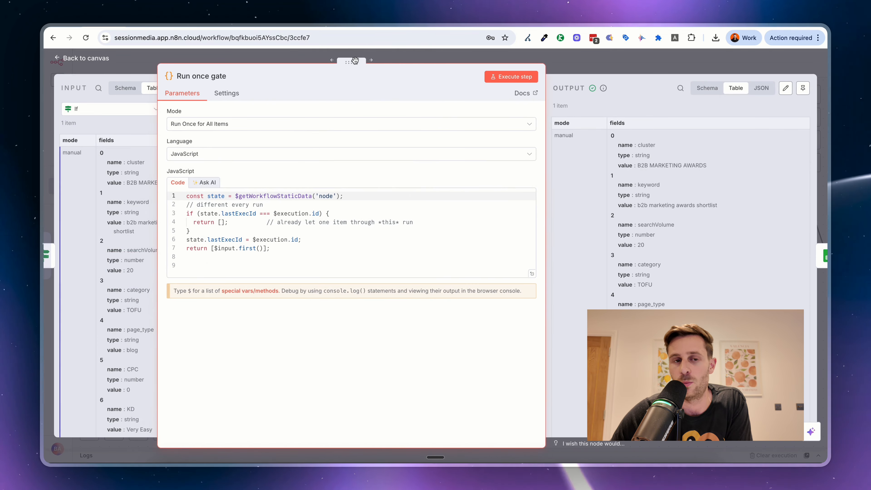
left_click_drag(350, 61, 398, 61)
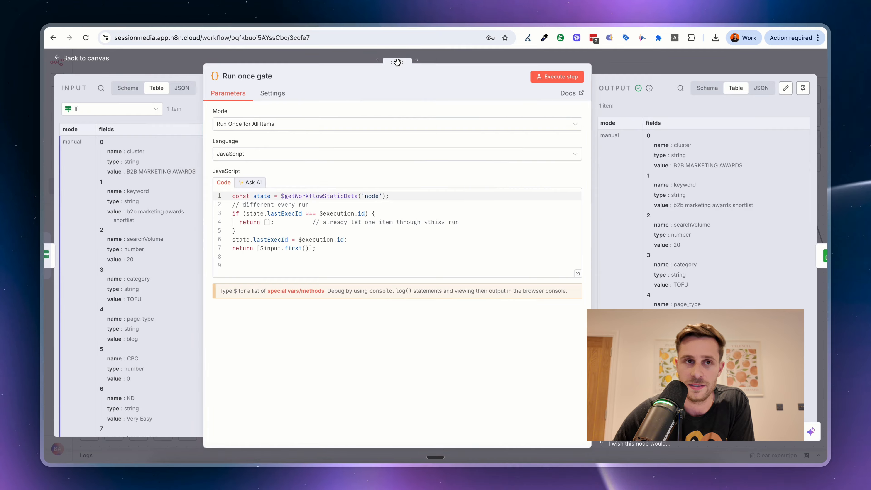
left_click(629, 76)
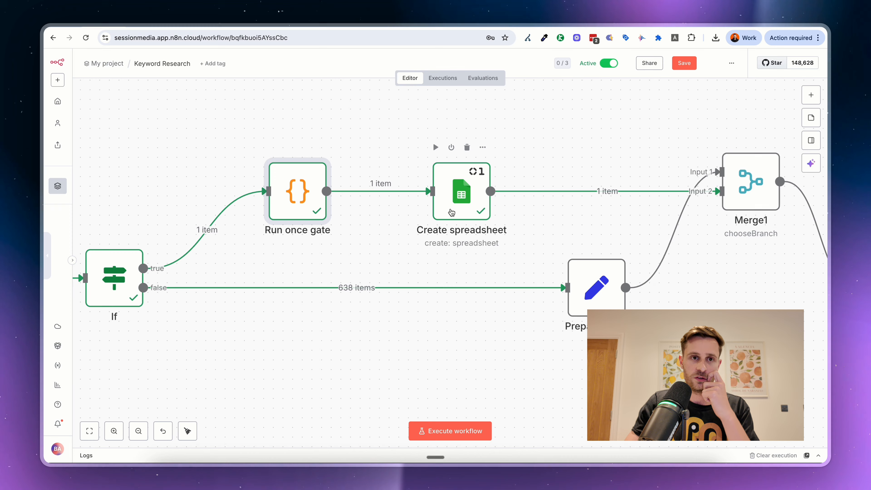
- Open the Create spreadsheet node and look through its output columns across to the spreadsheetUrl
double_click(452, 213)
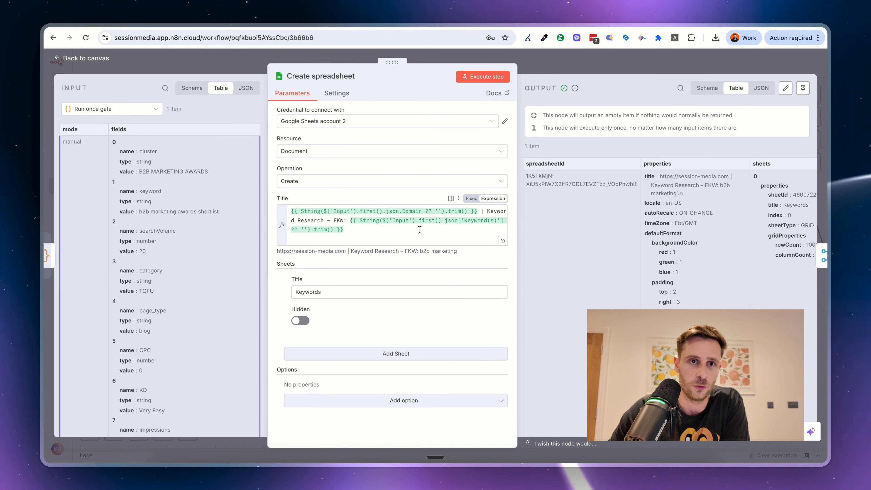
left_click_drag(661, 184, 664, 264)
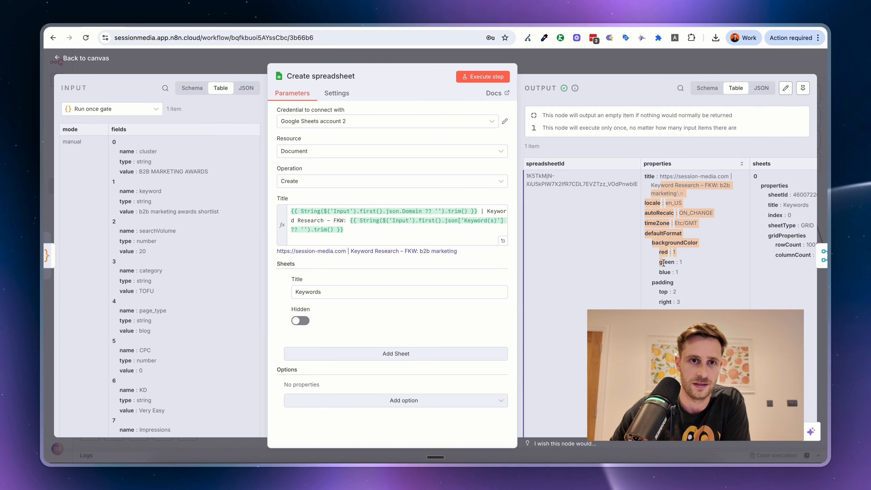
left_click(660, 266)
scroll(659, 265, "right", 1)
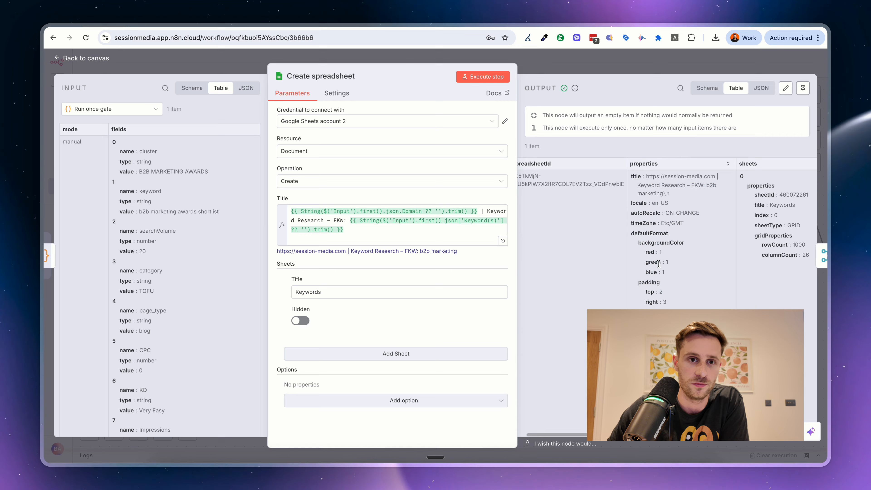
scroll(659, 264, "right", 2)
scroll(659, 264, "right", 3)
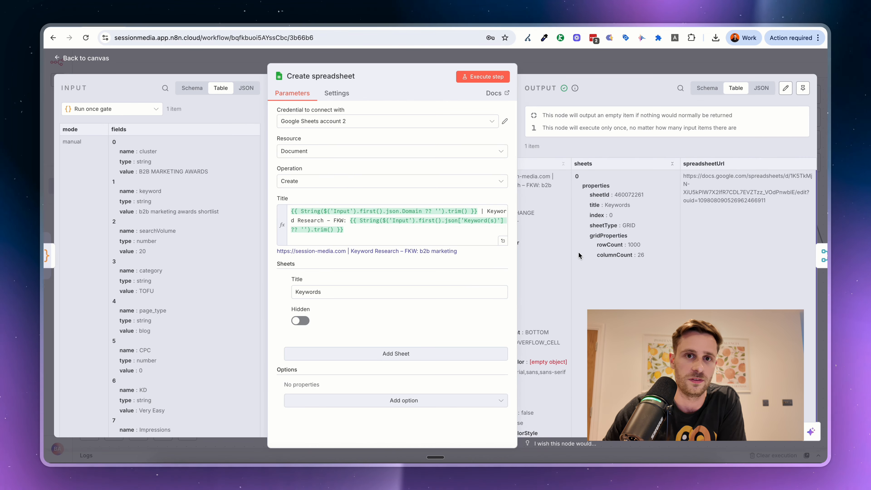
scroll(579, 255, "right", 1)
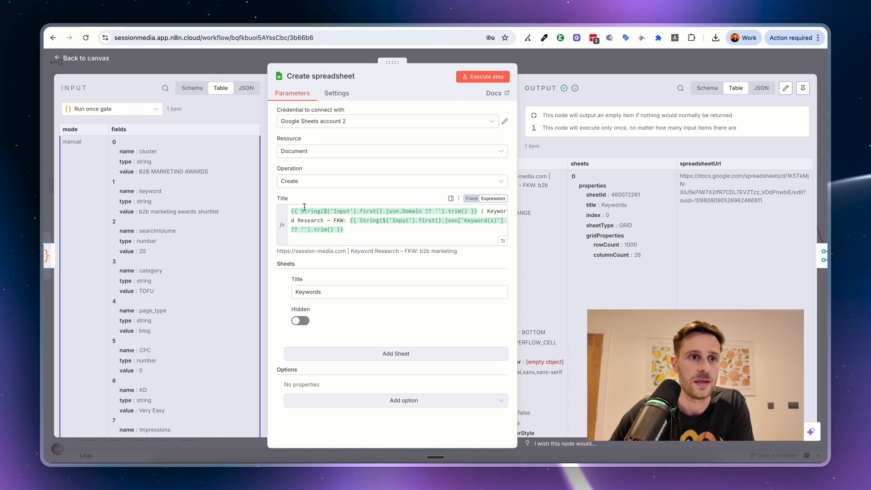
- Read the spreadsheet title expression part by part and compare it with the title of the generated file in Google Sheets
left_click_drag(292, 211, 378, 216)
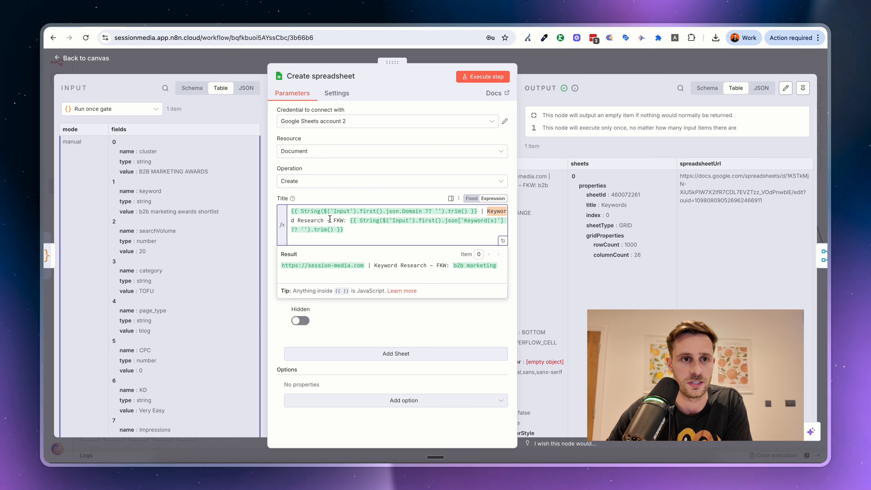
left_click_drag(349, 227, 350, 223)
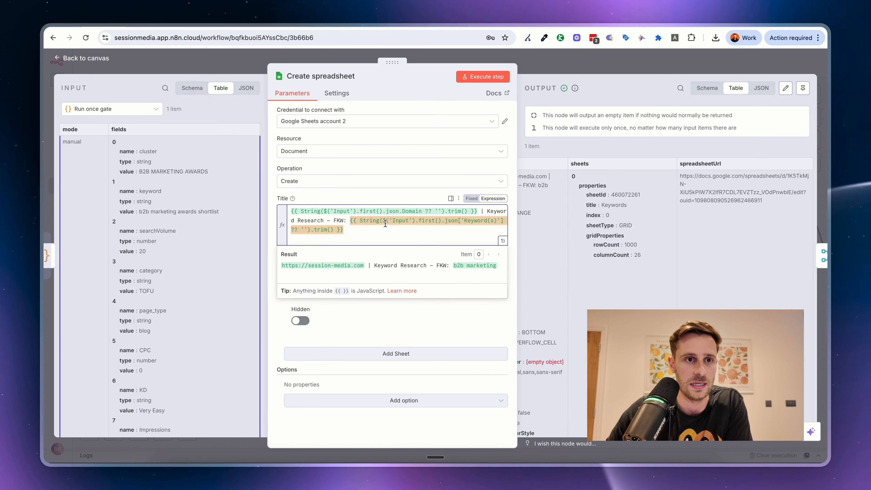
double_click(403, 223)
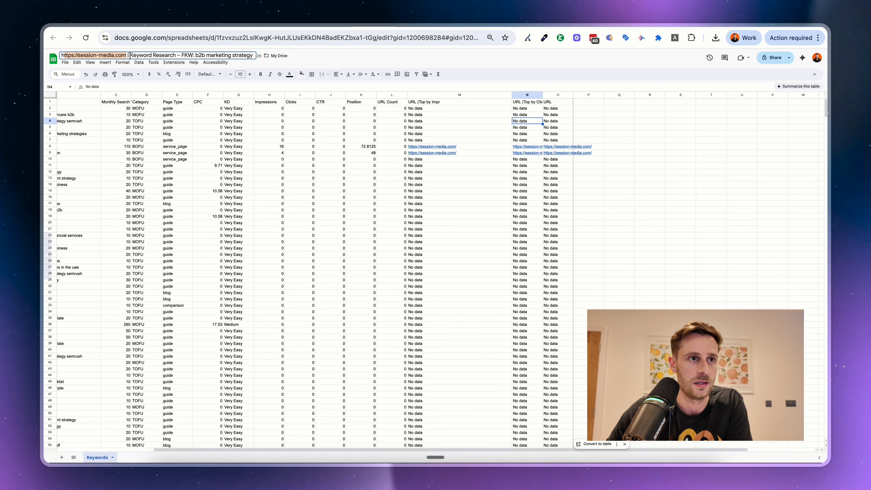
left_click_drag(131, 56, 189, 55)
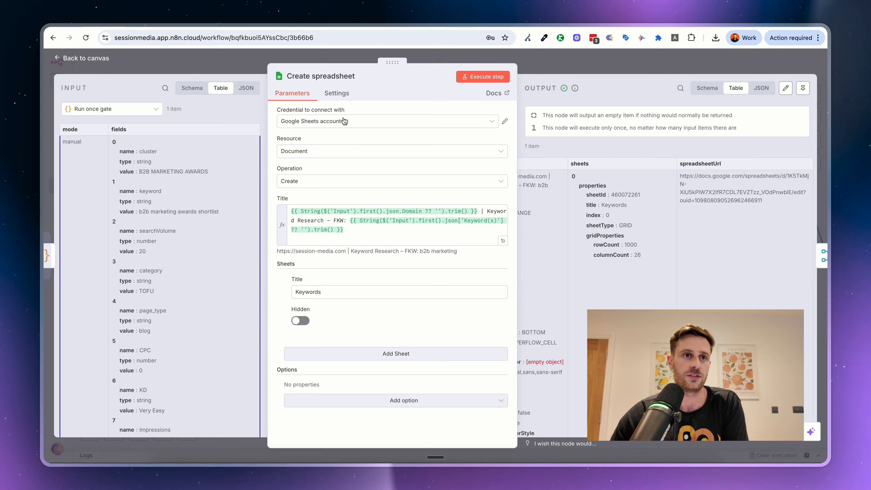
- Back in n8n, view the Create spreadsheet node's Google Sheets credential and the available credentials, keeping Google Sheets account 2, and close the node
left_click(504, 121)
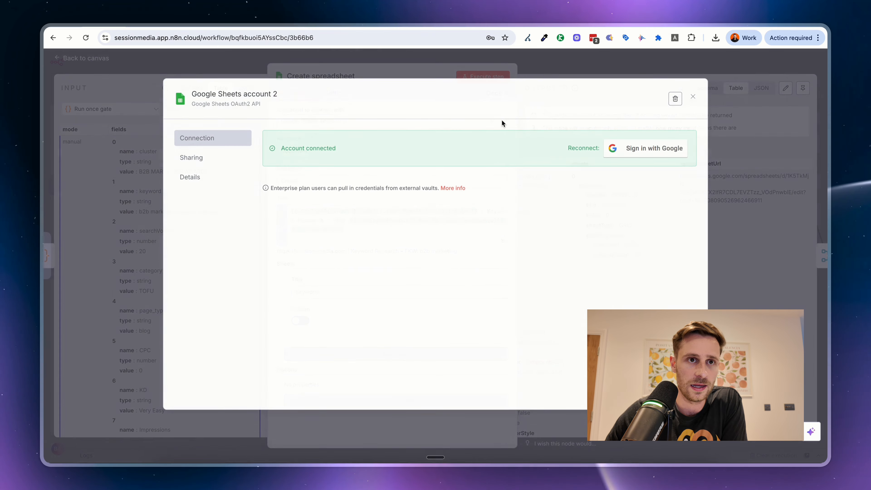
left_click(447, 62)
left_click(383, 118)
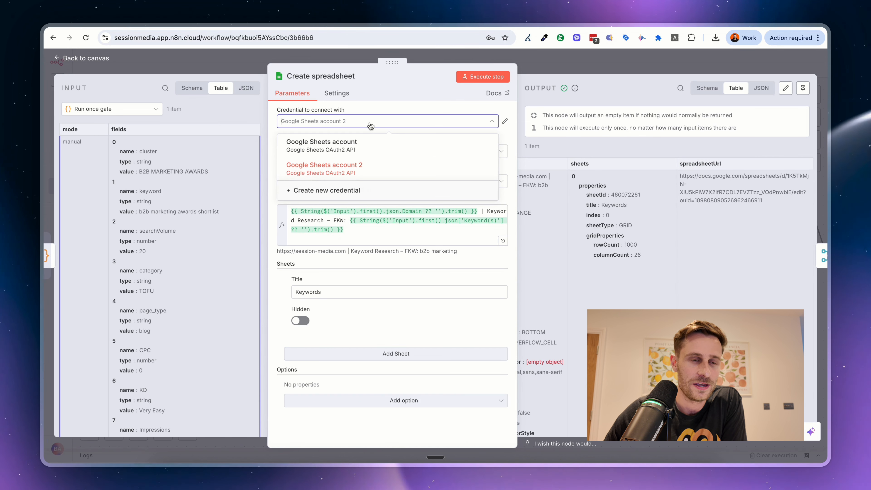
left_click(382, 86)
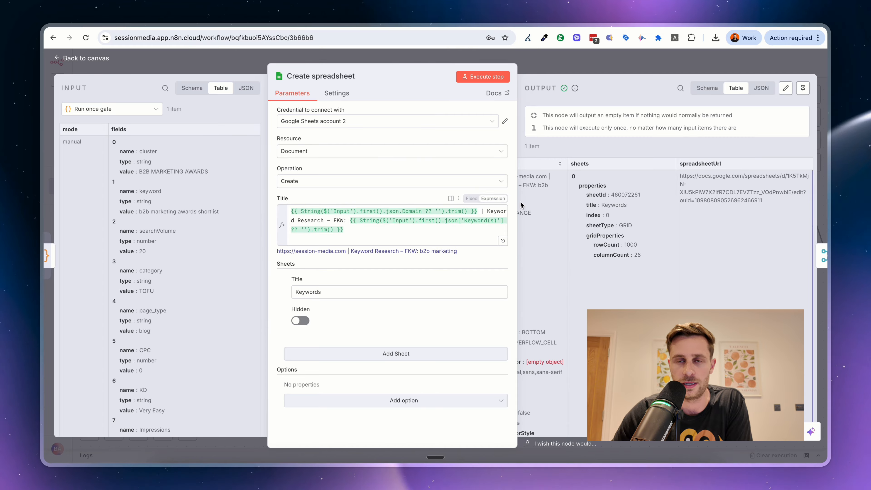
left_click(579, 68)
- Trace the If node's false branch to Prepare Rows, open that node to check its JSON parameters and close it
scroll(483, 197, "right", 3)
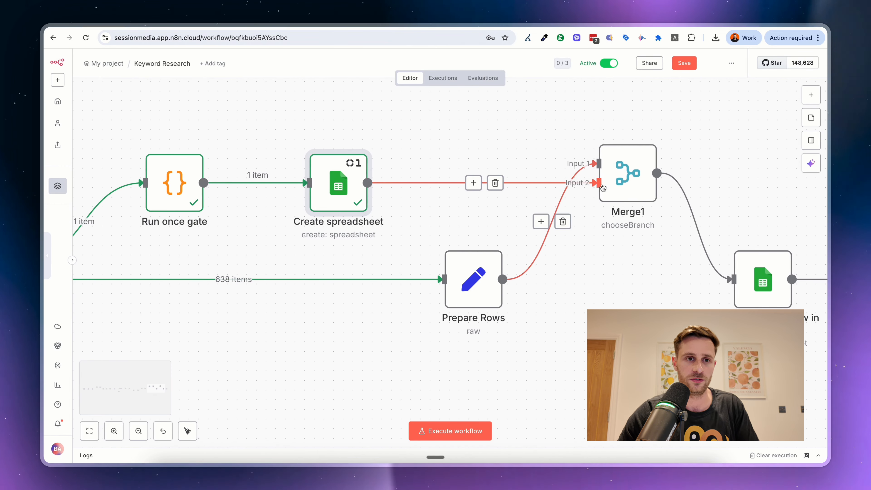
scroll(461, 223, "left", 3)
scroll(460, 224, "left", 3)
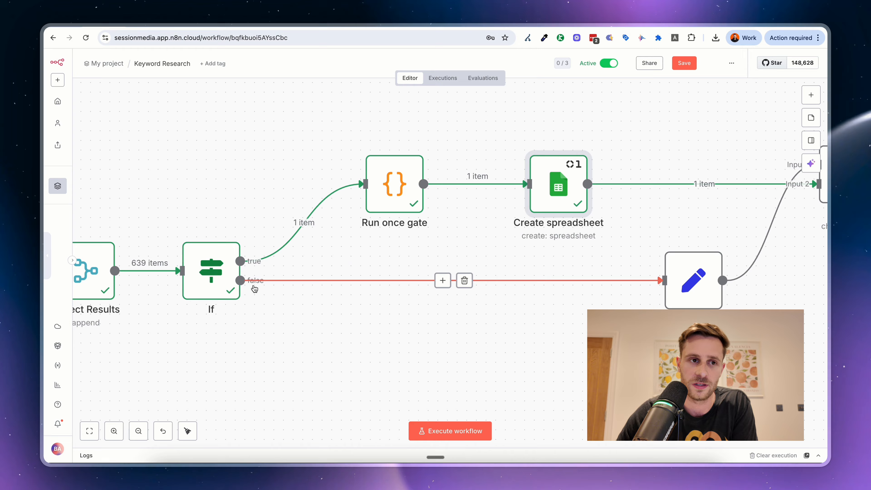
scroll(255, 289, "right", 7)
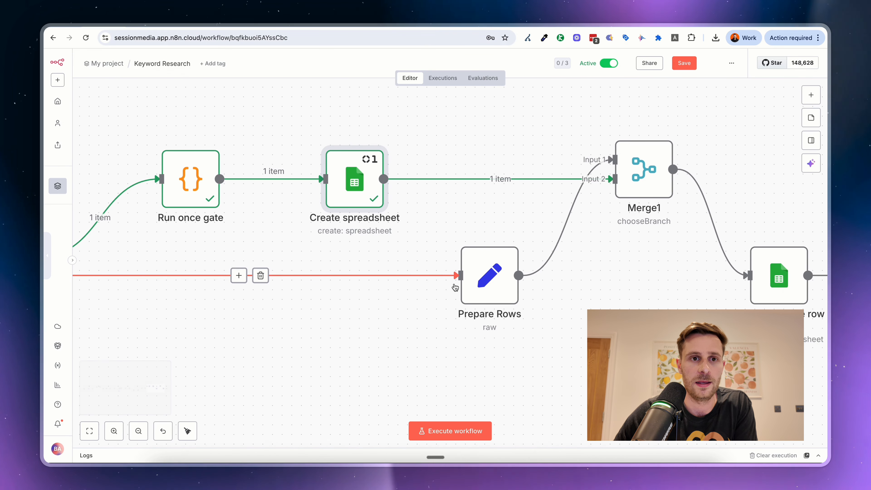
double_click(496, 290)
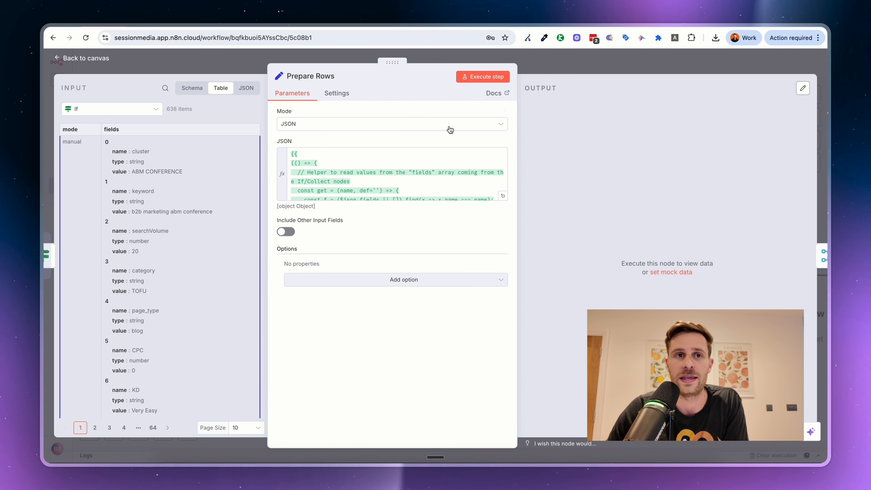
left_click(628, 59)
- Open the Oct 15, 12:45:32 execution of the workflow and bring its final nodes into view
left_click(437, 79)
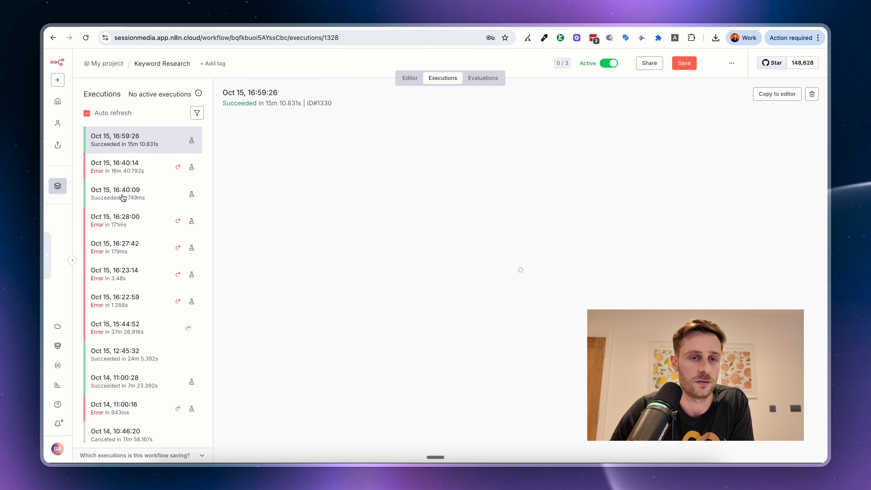
left_click(124, 354)
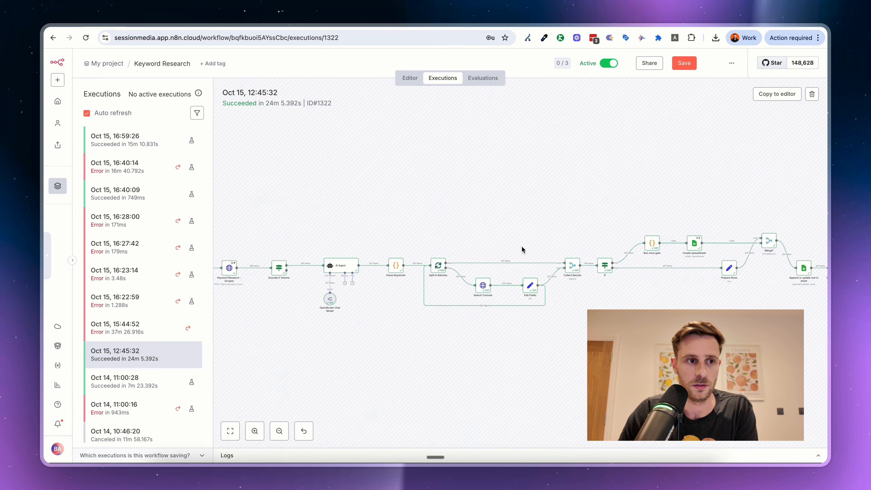
scroll(521, 245, "right", 5)
scroll(522, 249, "up", 5)
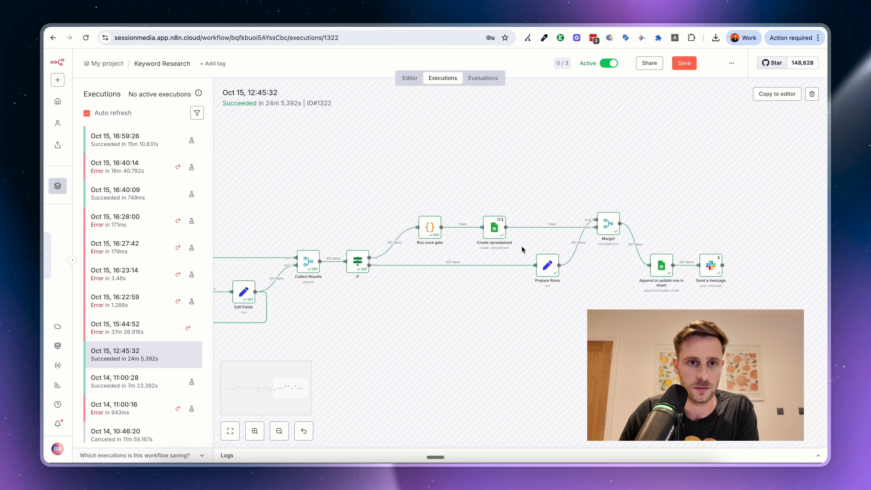
- Open Prepare Rows in this execution, review its output columns from Cluster through the URL fields, and close the node
double_click(532, 266)
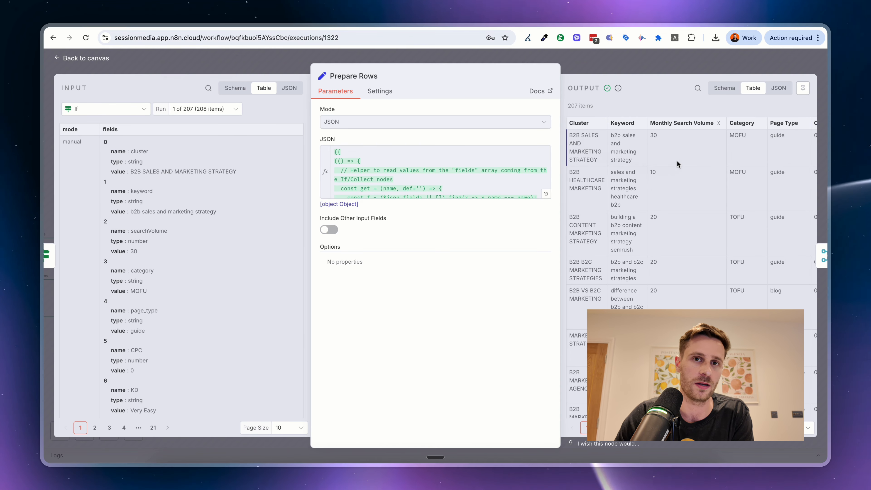
scroll(677, 164, "right", 3)
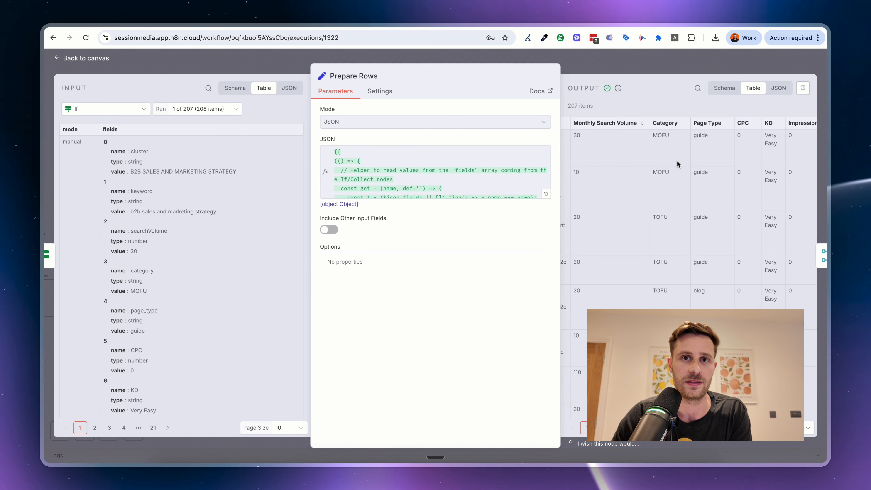
scroll(678, 164, "left", 3)
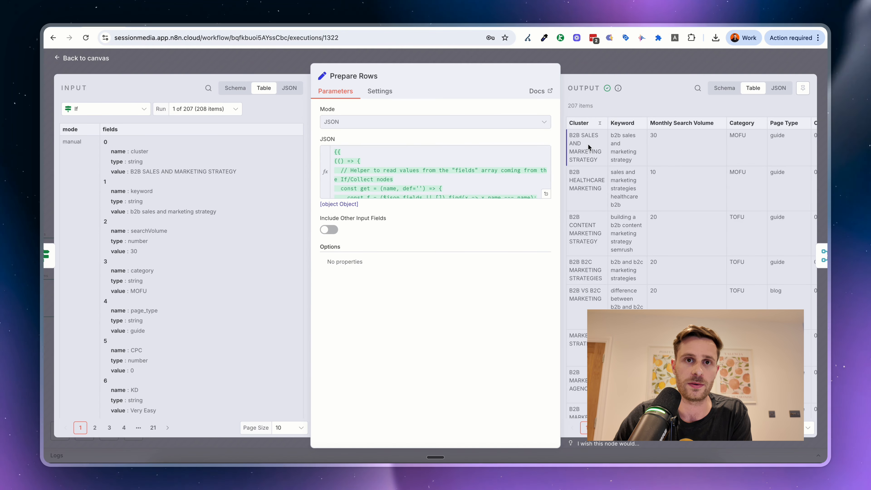
scroll(624, 137, "right", 3)
scroll(624, 139, "right", 2)
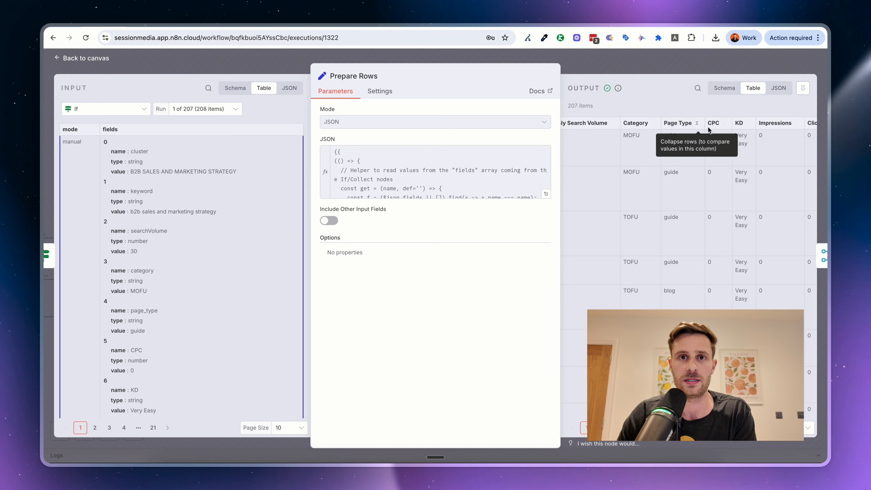
scroll(709, 126, "right", 5)
scroll(707, 130, "right", 1)
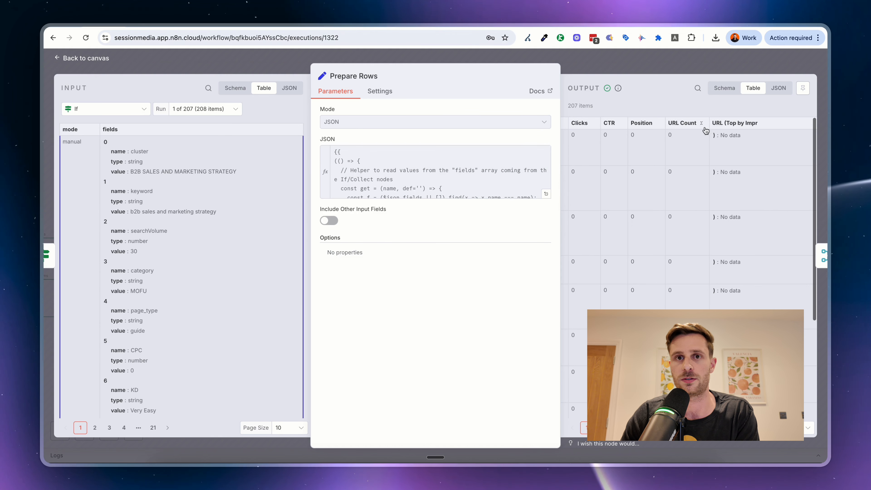
scroll(742, 171, "right", 4)
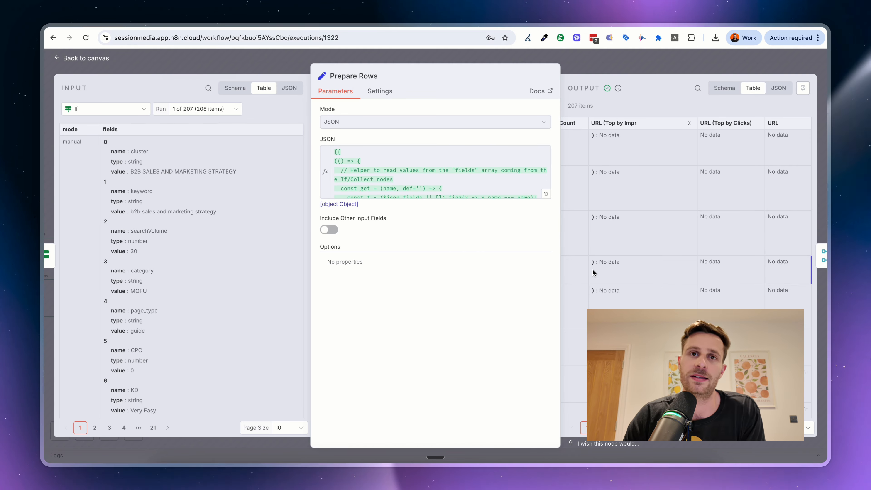
left_click(625, 65)
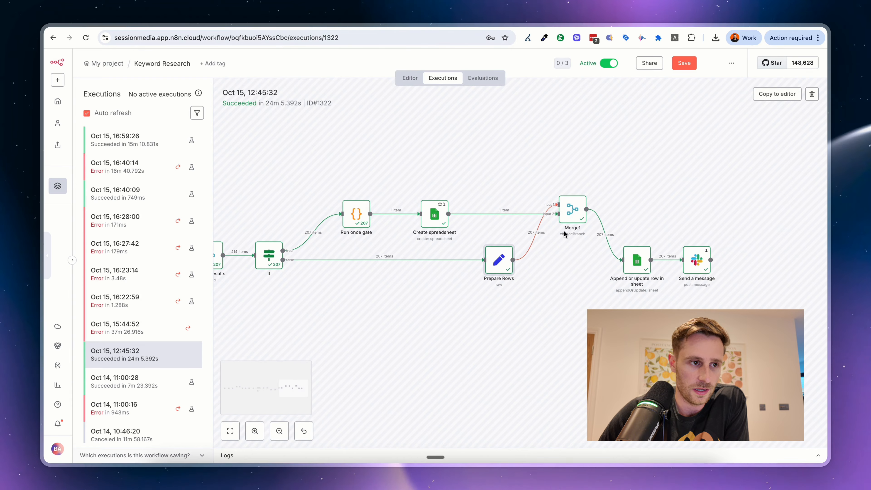
- Review the Merge1 node's Choose Branch settings, close it, and open the Append or update row in sheet node to examine its parameters
double_click(573, 210)
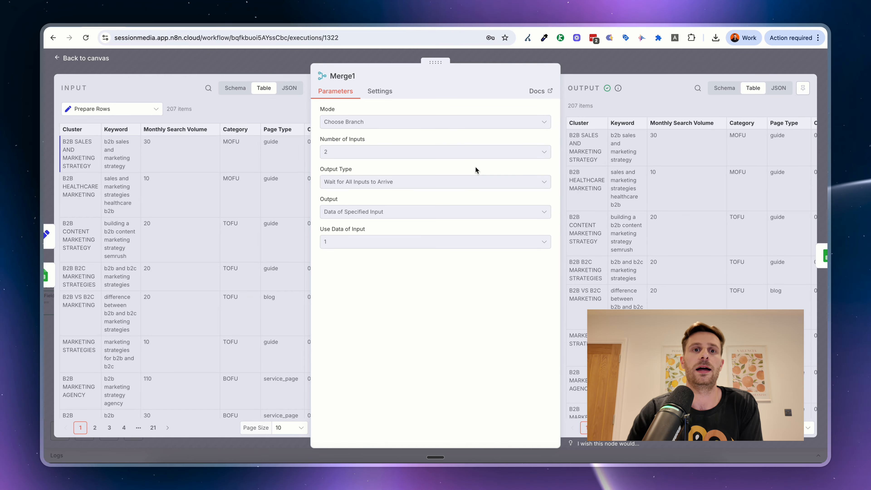
left_click(624, 68)
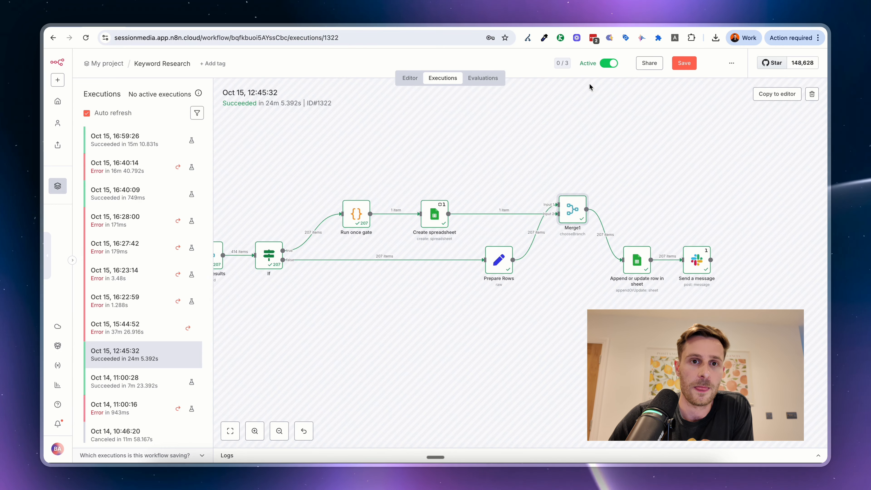
double_click(634, 254)
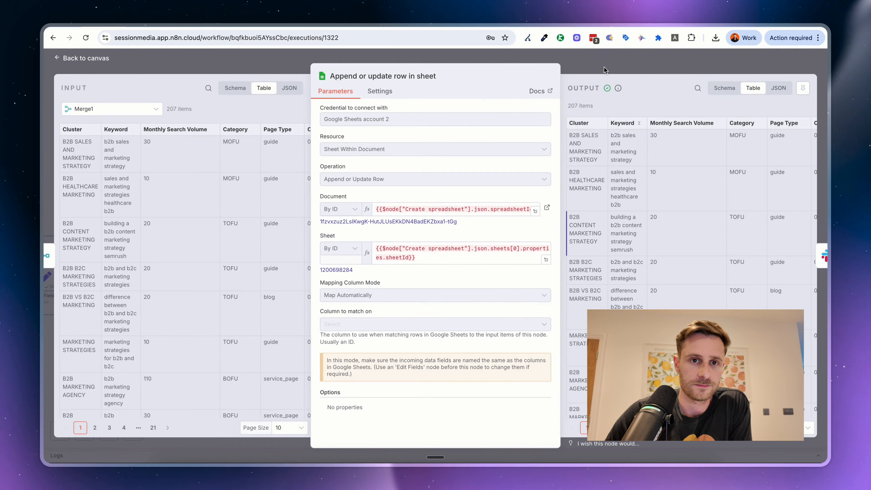
key("Escape")
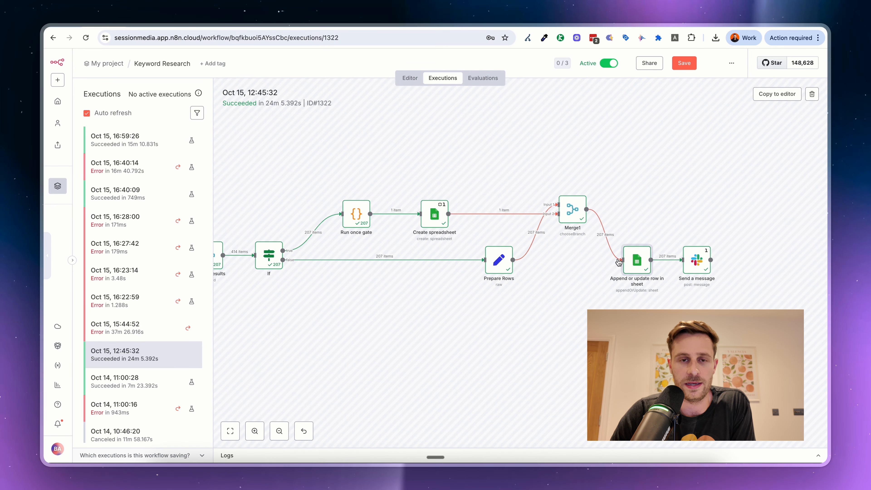
double_click(634, 260)
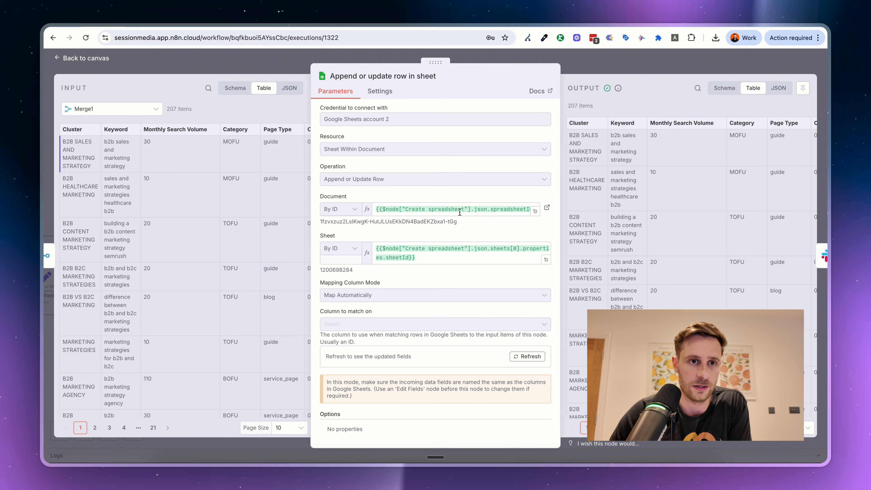
- Check the Document expression, switch the input data to the Create spreadsheet node and view it as a table
left_click_drag(466, 210, 419, 209)
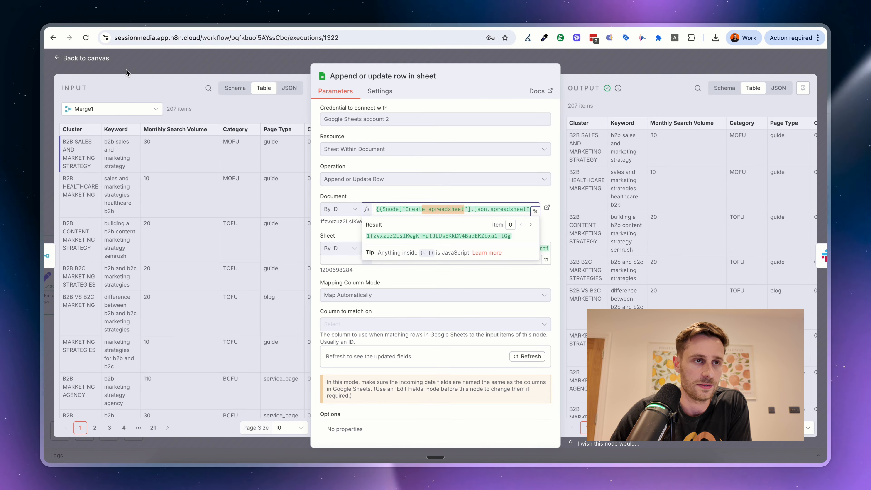
left_click(110, 109)
left_click(105, 166)
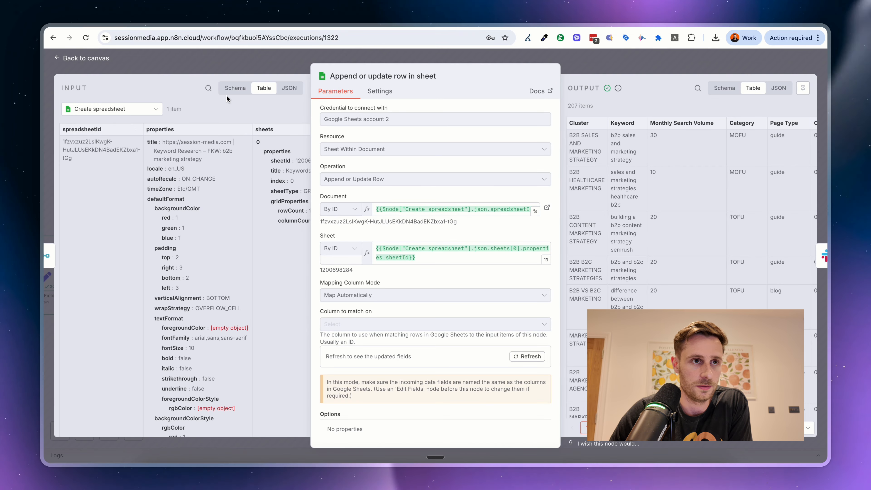
left_click(235, 88)
left_click(264, 88)
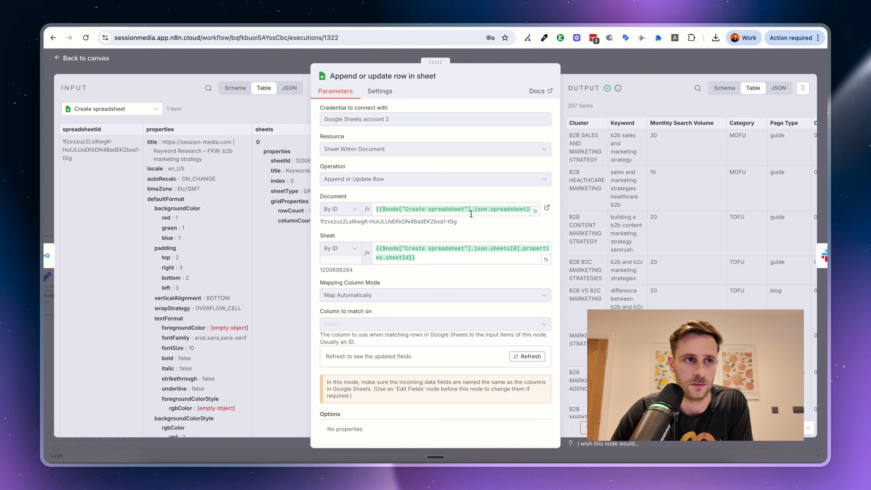
- Compare the spreadsheetId and sheets properties in the Create spreadsheet data with the Document and Sheet expressions
left_click_drag(76, 130, 310, 218)
scroll(220, 203, "left", 5)
left_click(131, 172)
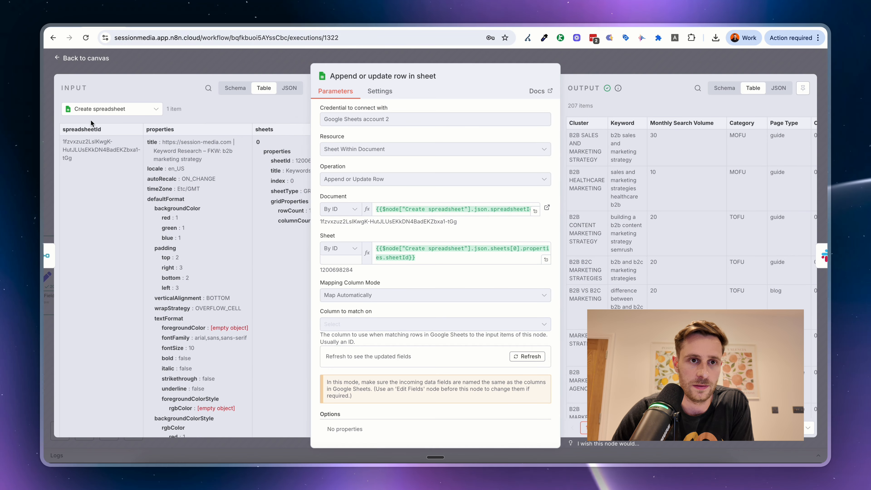
scroll(188, 172, "right", 3)
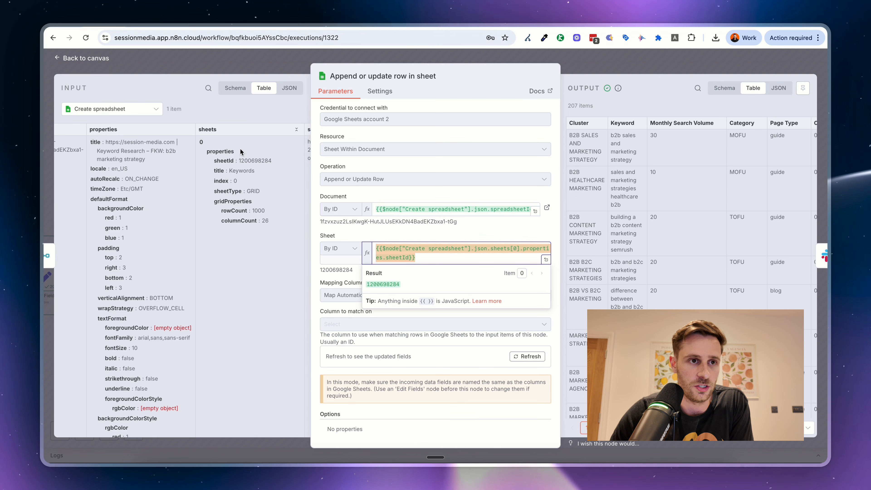
left_click(402, 235)
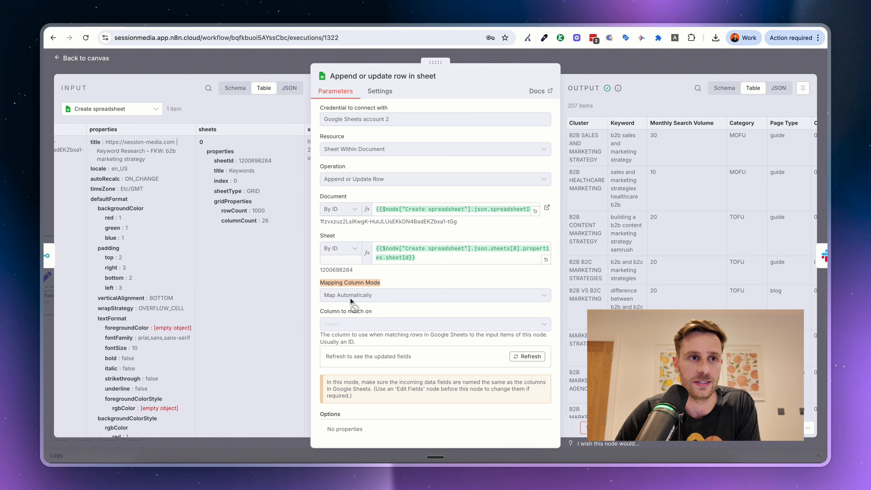
scroll(227, 245, "right", 2)
scroll(227, 244, "left", 4)
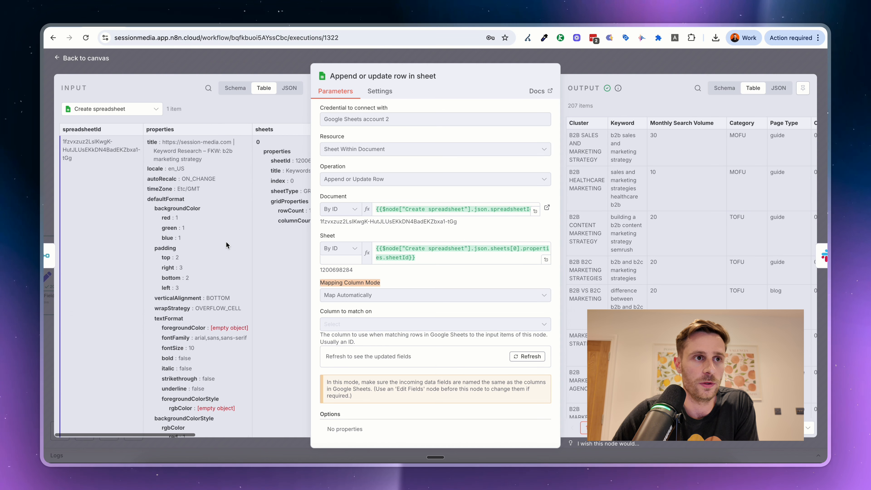
- Switch the input data back to Merge1, review the input and output columns through the URL fields, and close the node
left_click(109, 109)
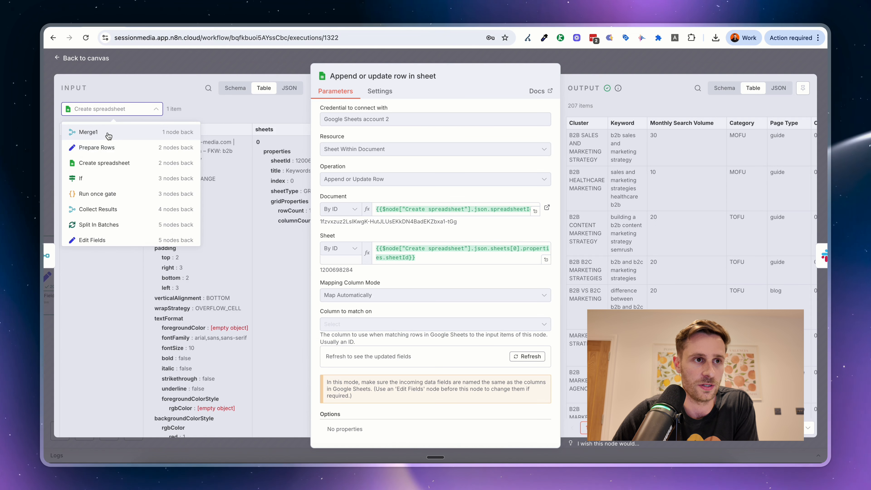
left_click(93, 131)
scroll(133, 227, "right", 2)
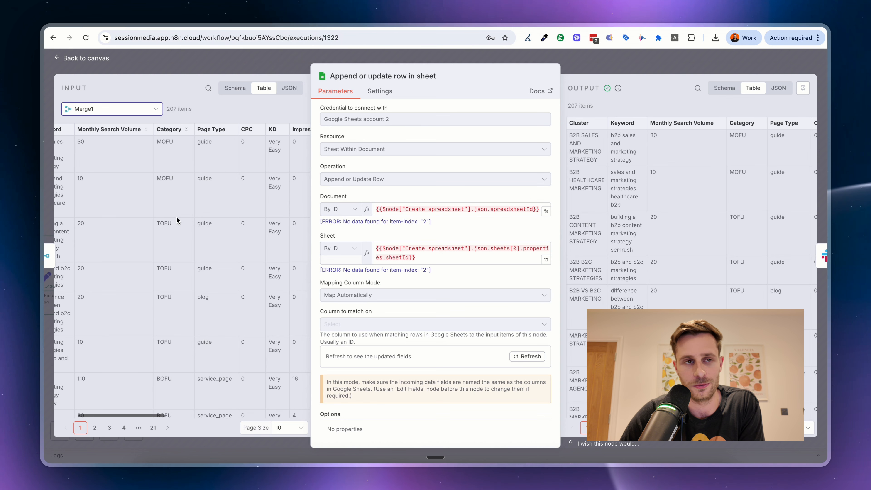
scroll(177, 220, "right", 1)
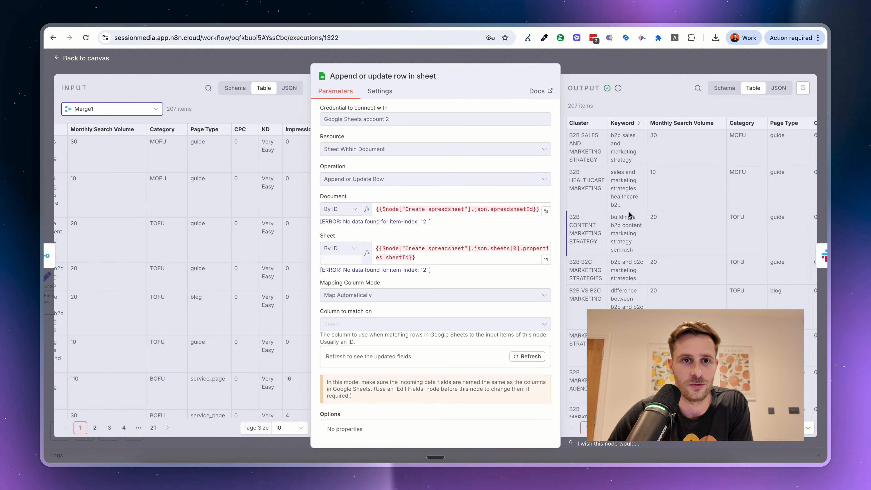
scroll(653, 200, "right", 10)
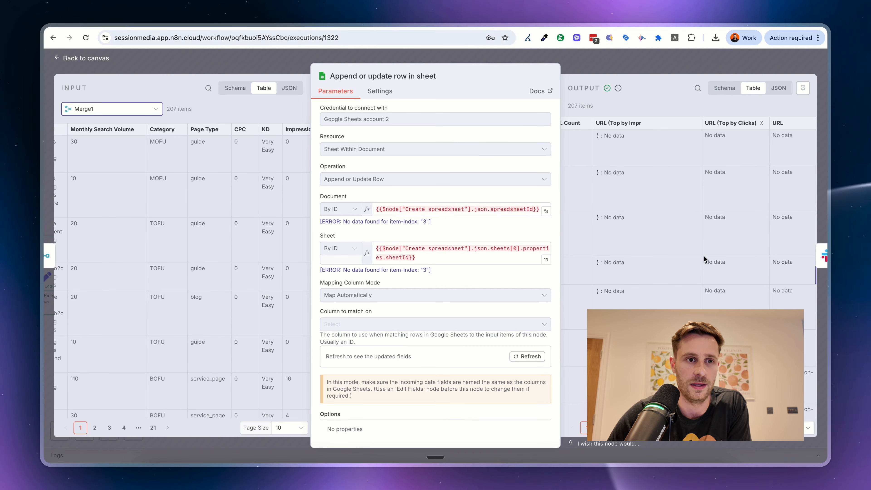
key("Escape")
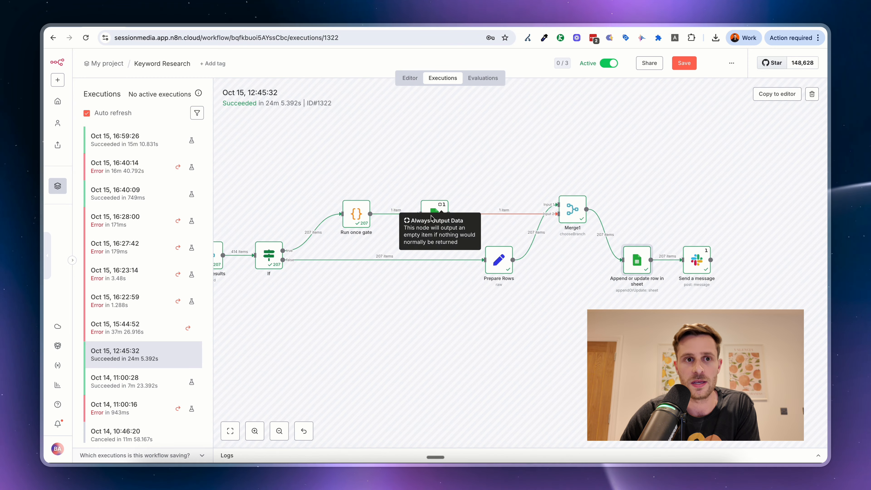
- Open the Create spreadsheet node in this execution, inspect its parameters and close it
double_click(429, 209)
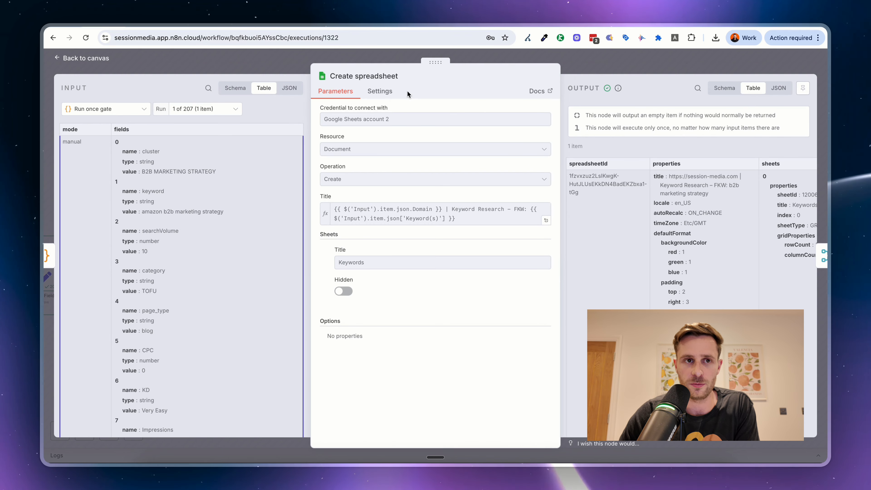
left_click(380, 91)
left_click(345, 92)
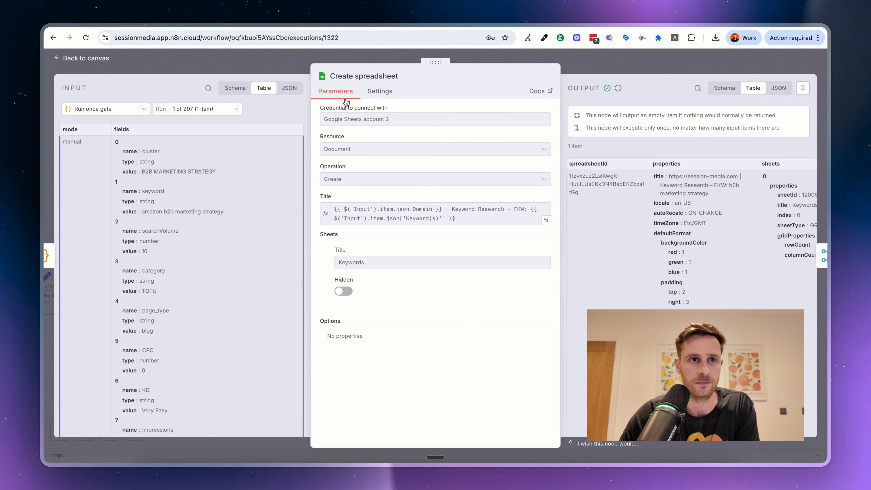
key("Escape")
- Return to the workflow editor, review Always Output Data and Execute Once in the Create spreadsheet node's settings, and close the node
left_click(409, 78)
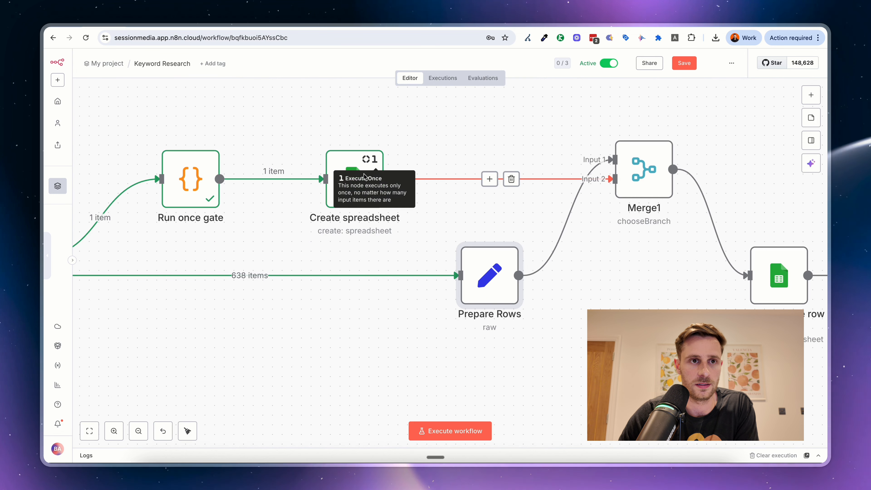
double_click(350, 160)
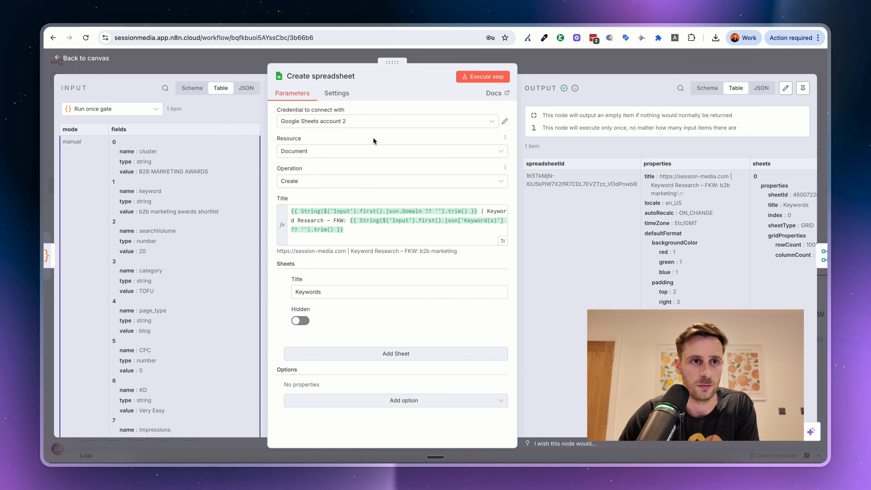
left_click(337, 96)
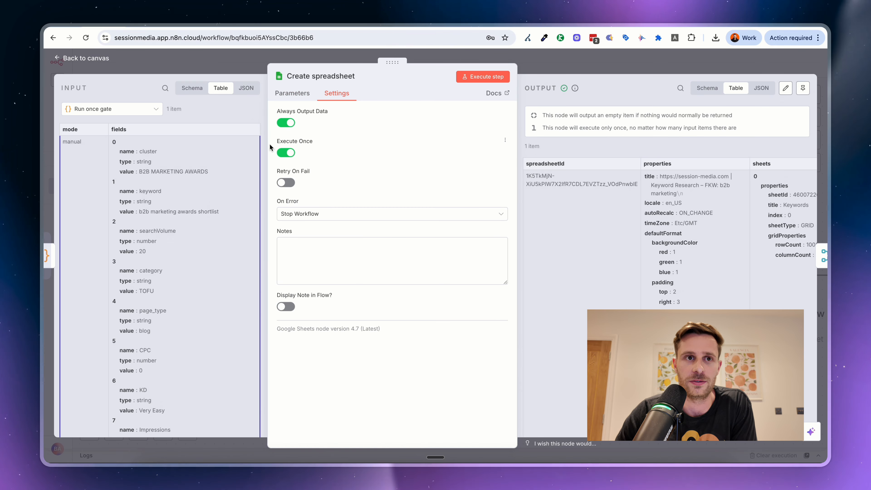
key("Escape")
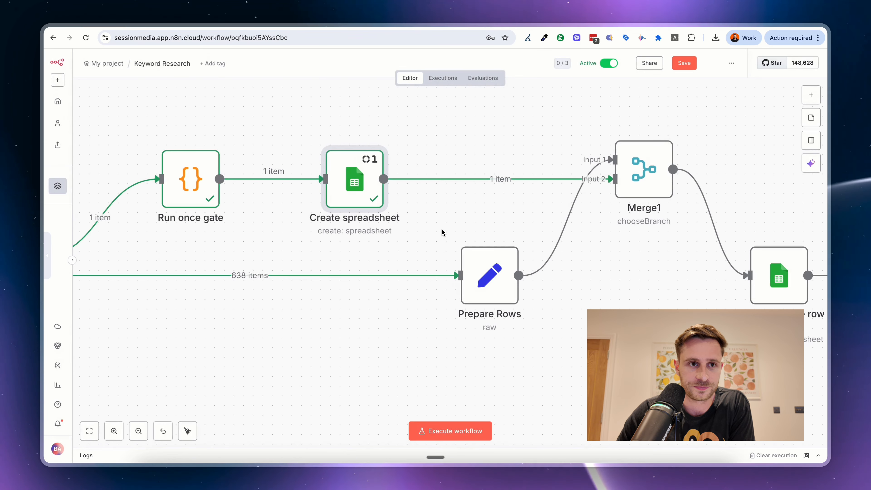
- Search the node library for "google h", view the actions available for Google Sheets, and close the library without adding a node
scroll(434, 246, "down", 5)
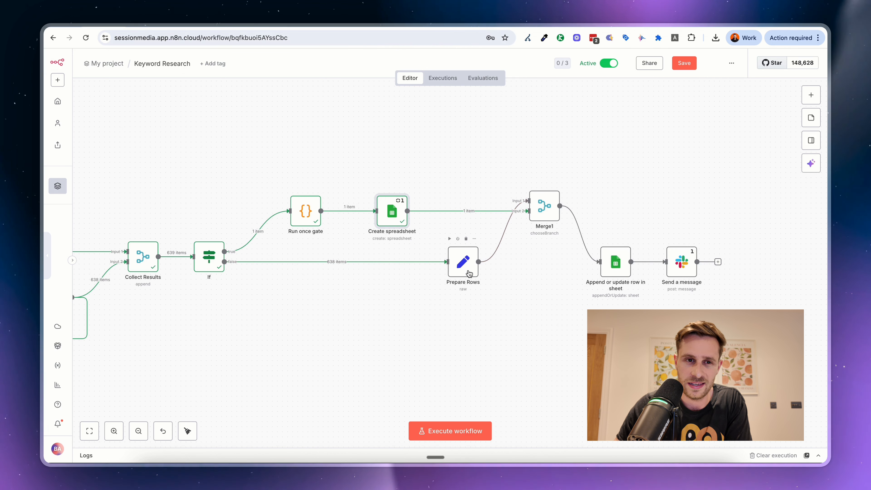
left_click(466, 264)
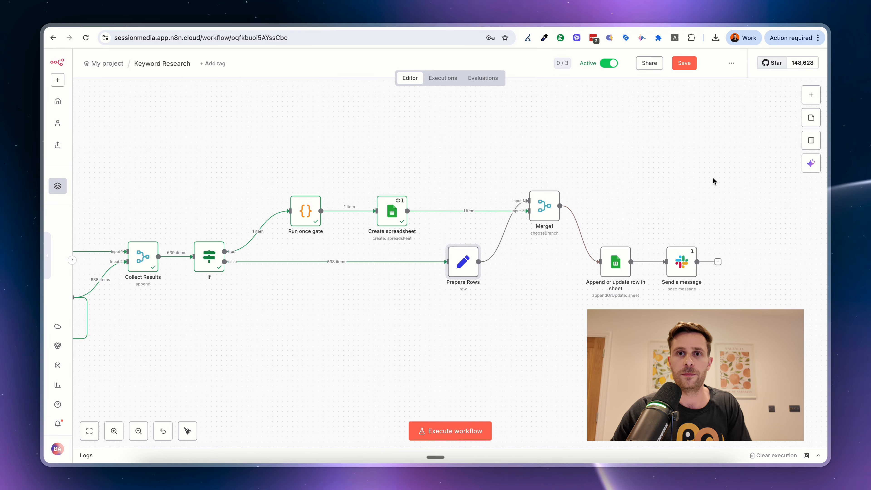
left_click(811, 94)
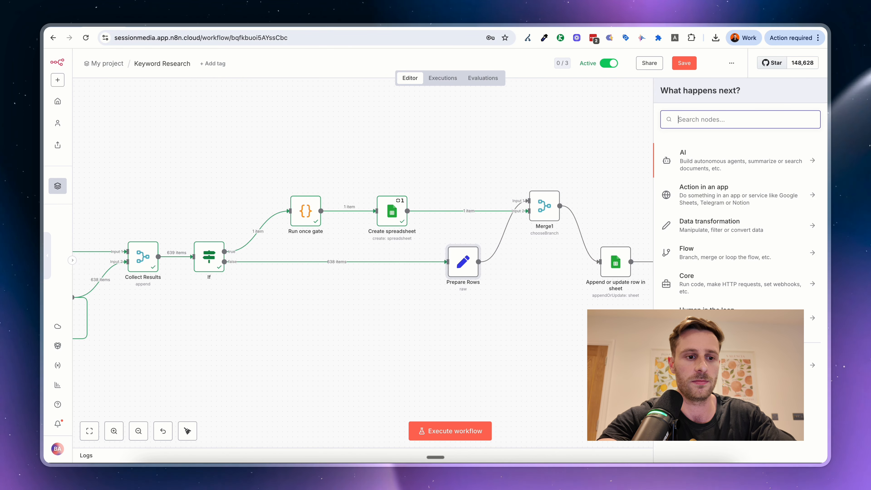
type("google h")
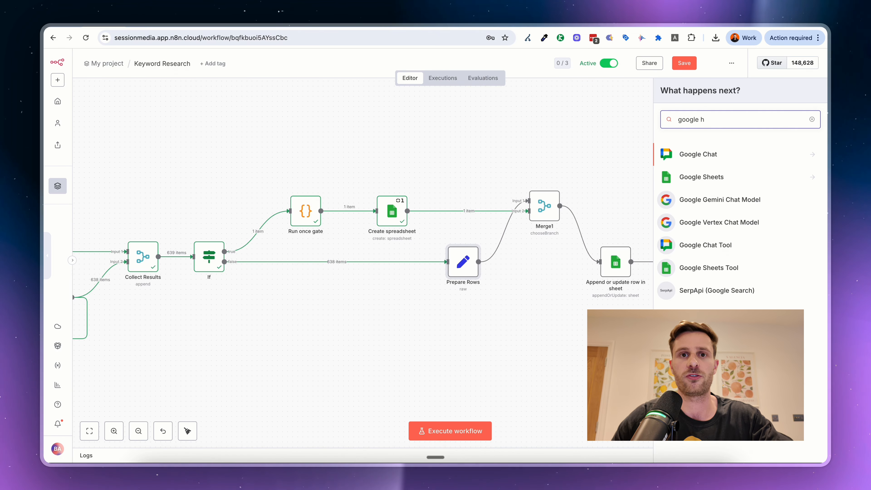
left_click(688, 178)
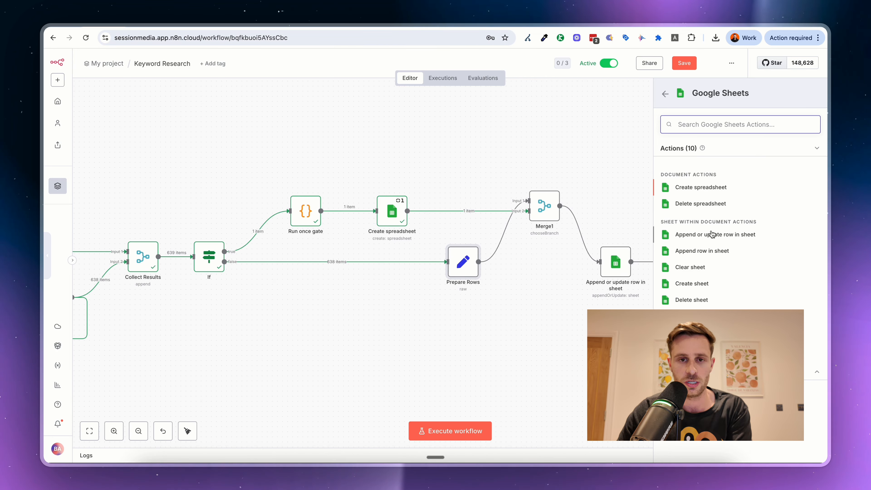
left_click(589, 199)
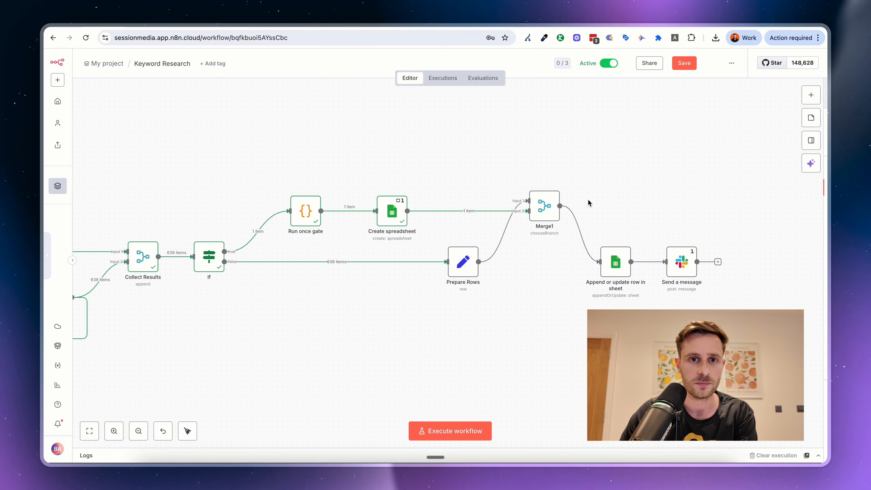
- Open the Send a message node and view its available Slack credentials
scroll(634, 246, "right", 2)
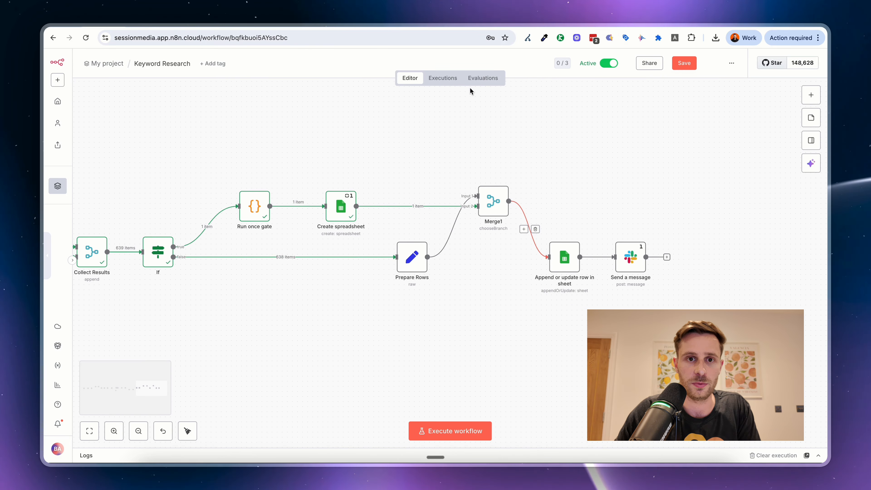
double_click(629, 261)
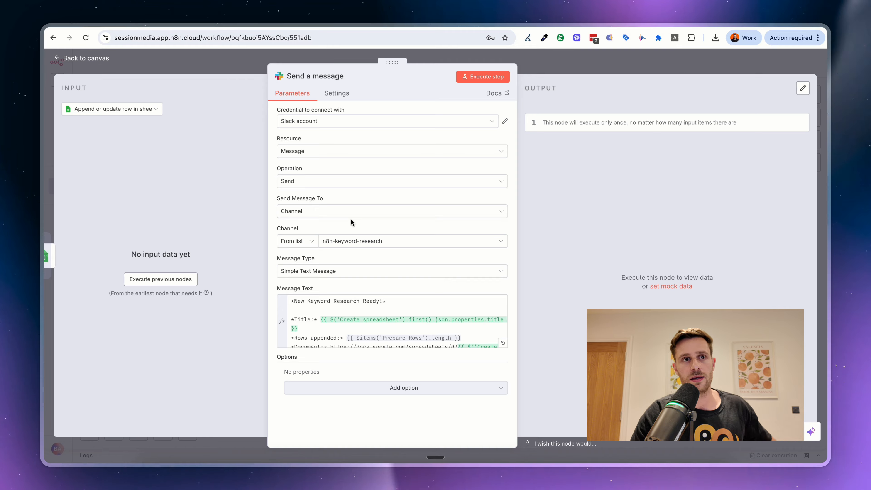
left_click(343, 122)
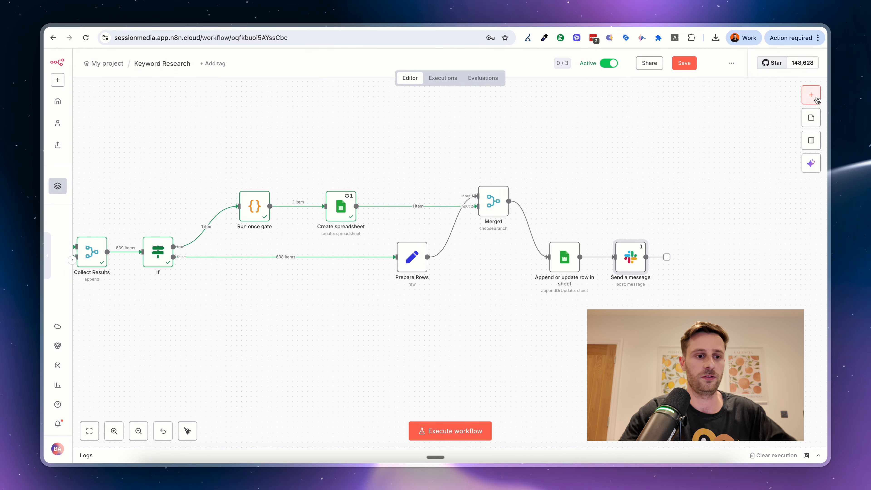
- Leave the node, search the node library for "slack" and browse its actions to the message actions
left_click(812, 95)
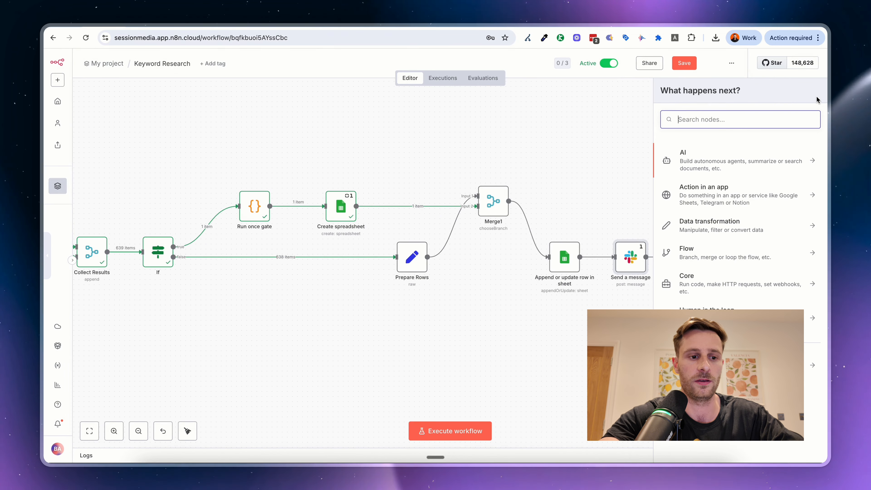
type("slack")
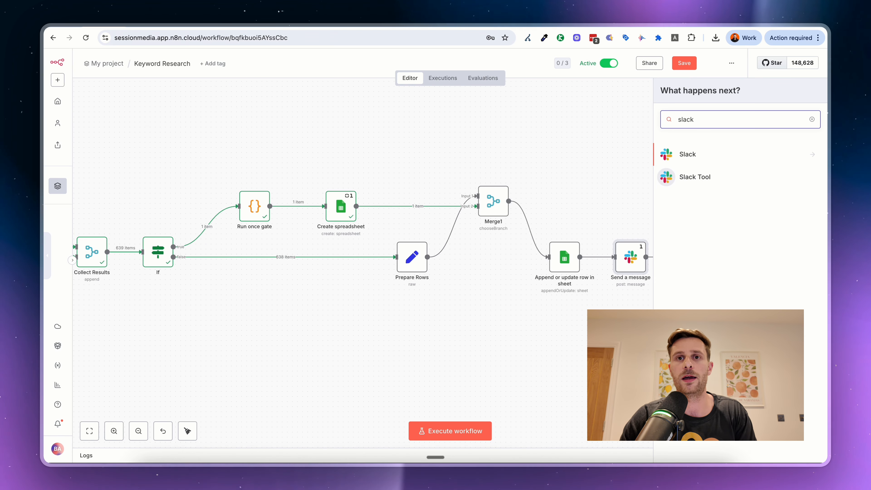
key("Return")
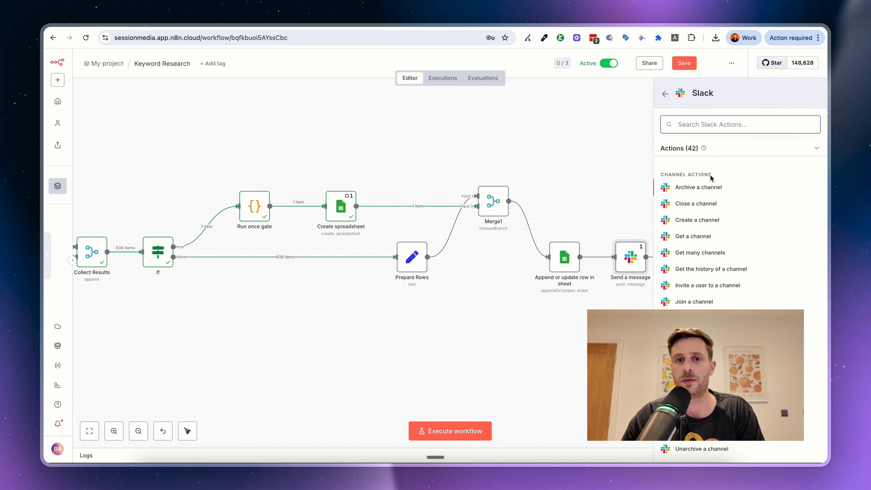
scroll(726, 294, "down", 9)
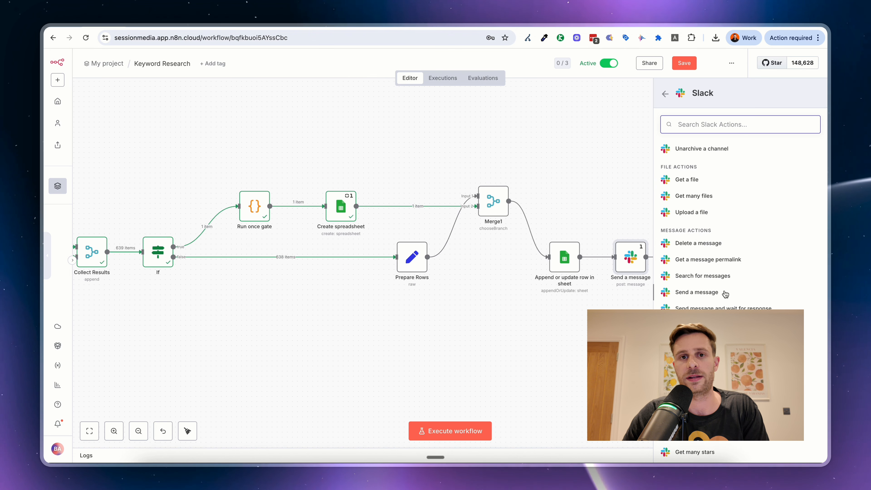
scroll(726, 294, "down", 3)
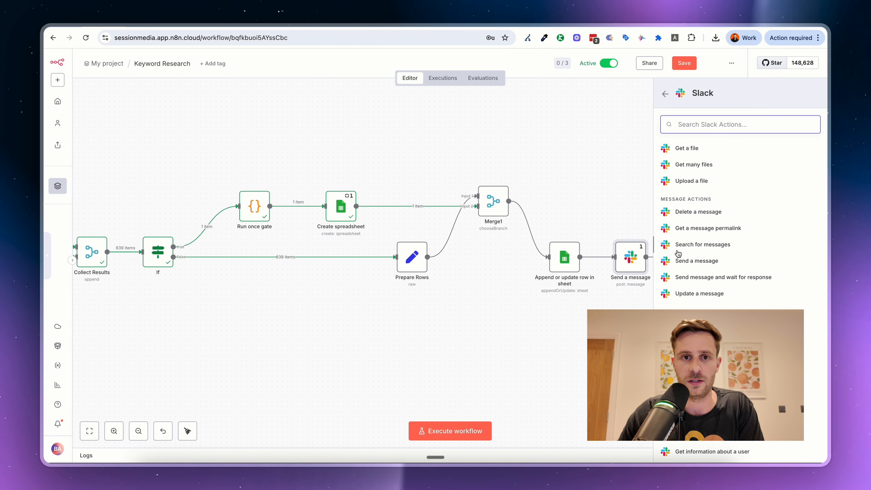
- Reopen the Send a message node, check the option to create a new credential, and close the credential list unchanged
double_click(631, 259)
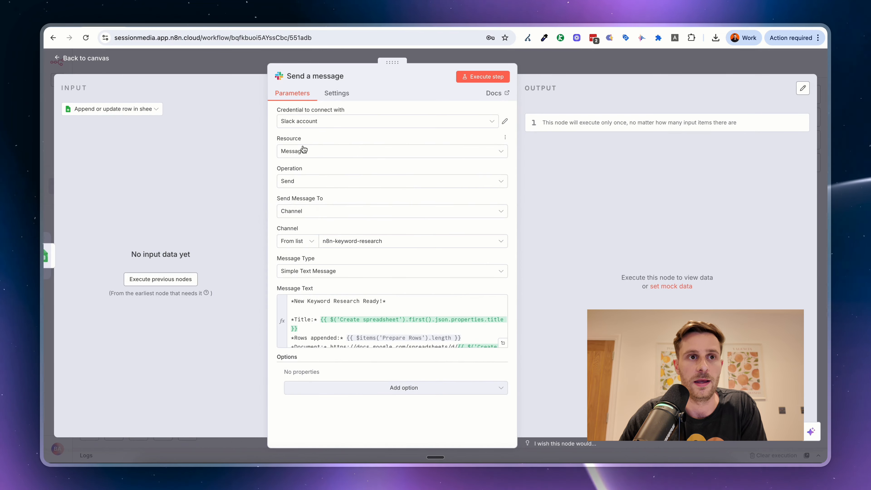
left_click(308, 127)
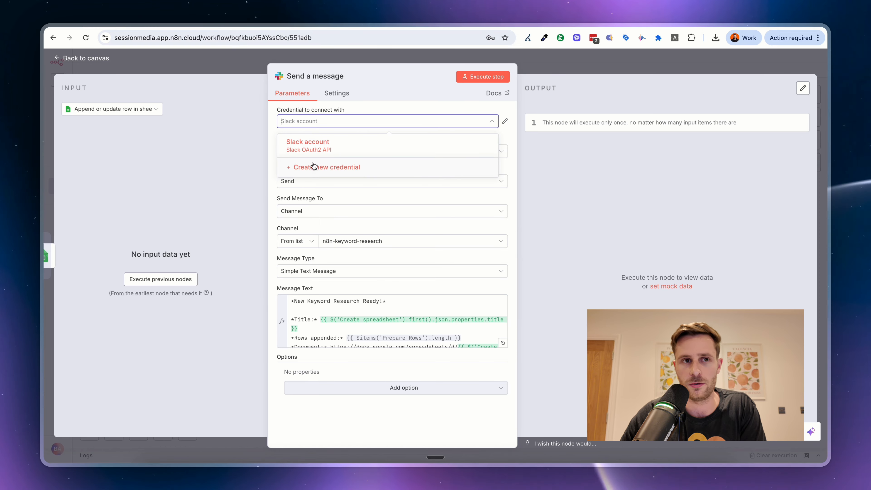
left_click(388, 99)
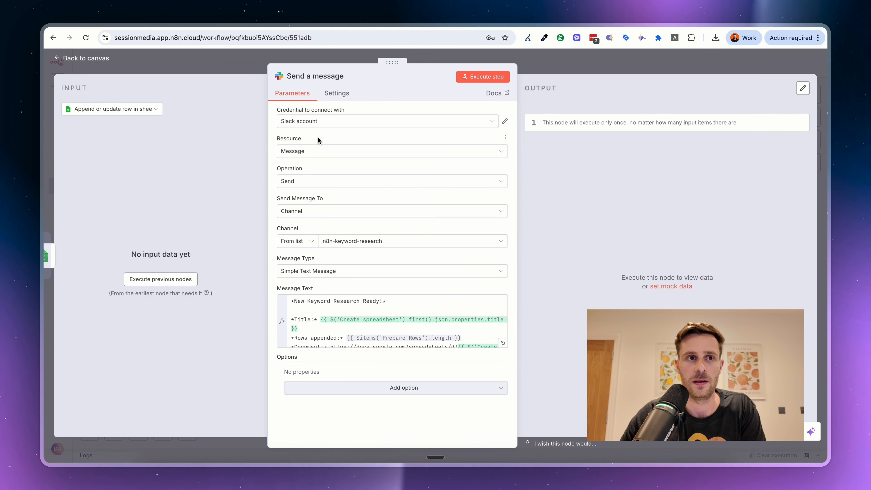
- View the resource choices of the Send a message node, keep Message, and check the operation setting
left_click(300, 153)
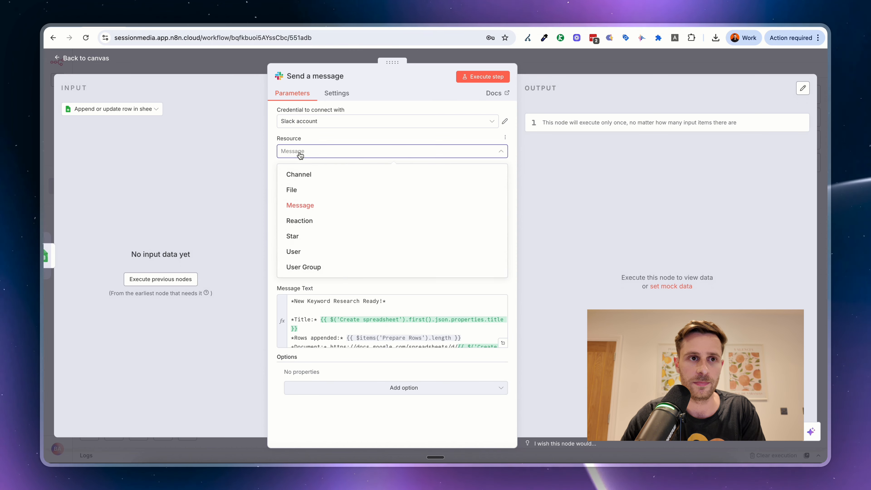
left_click(301, 153)
left_click(298, 182)
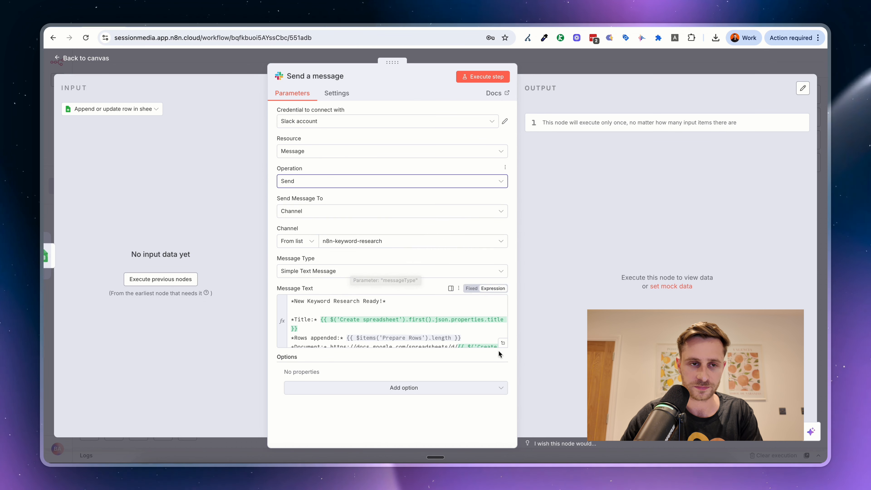
- Expand the message text expression, check the delivered message in Slack's n8n-keyword-research channel, and return to the n8n expression
left_click(503, 345)
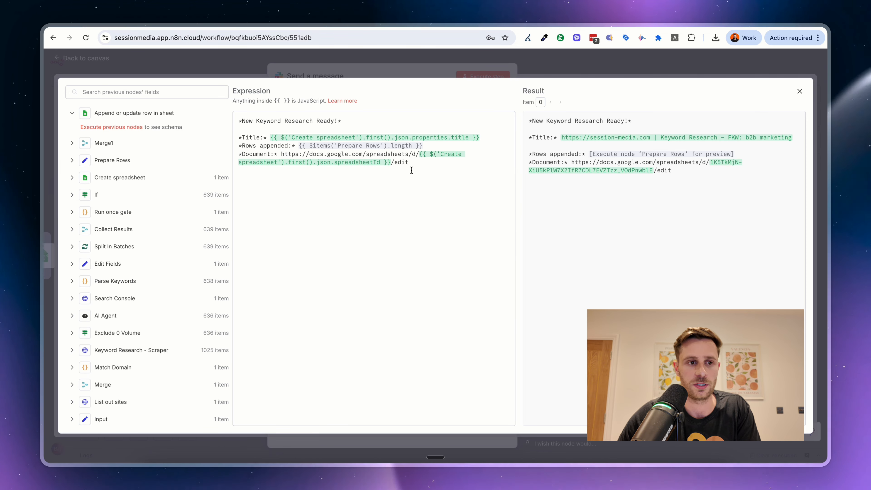
left_click(180, 469)
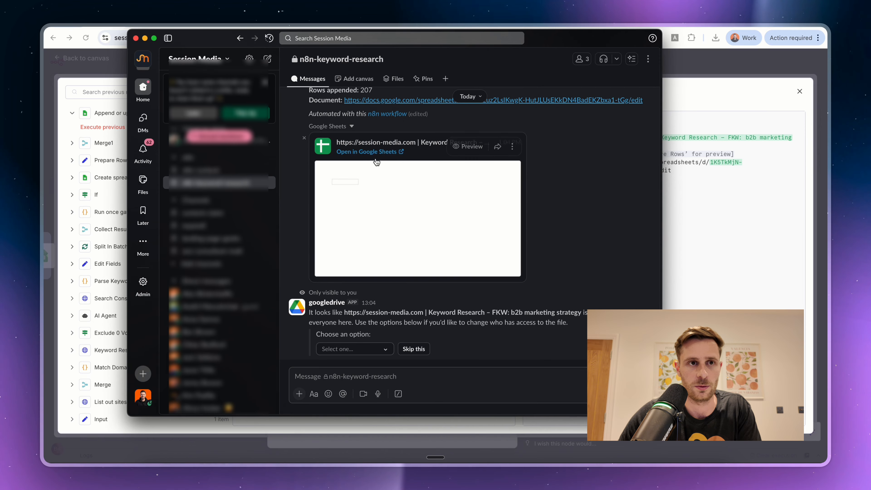
scroll(377, 162, "up", 3)
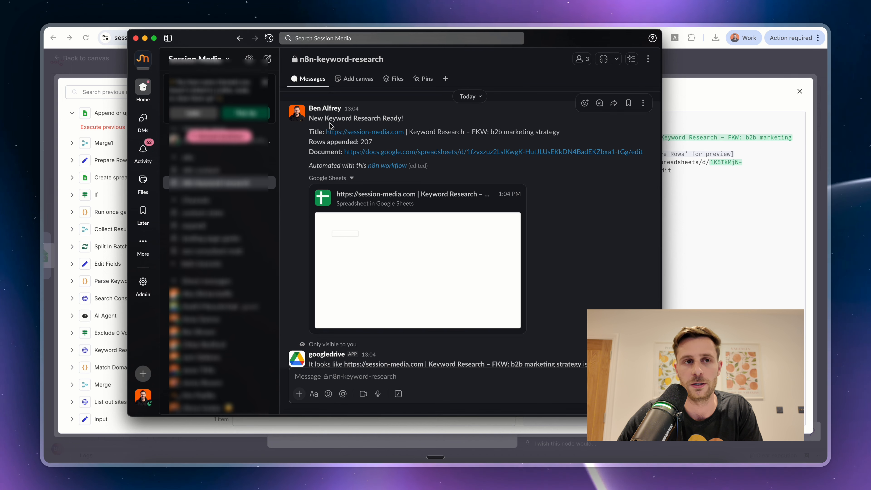
left_click(728, 196)
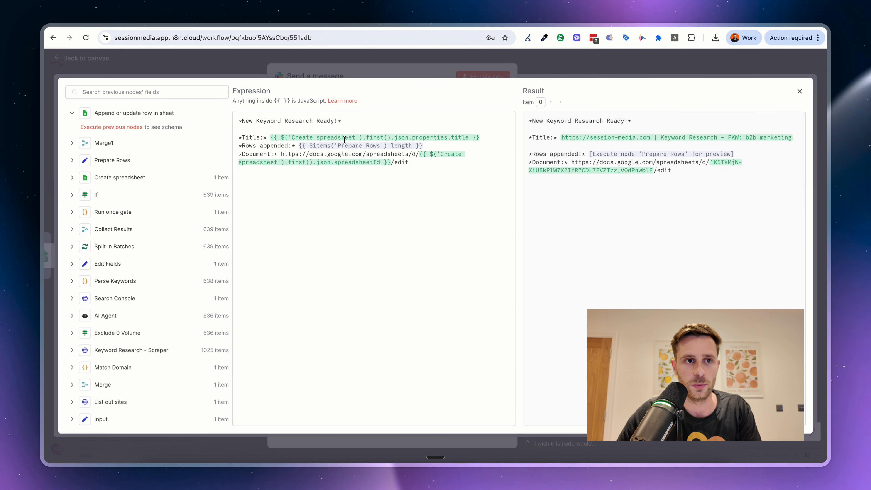
- Highlight the message's title expression and browse the Create spreadsheet node's output fields through to spreadsheetUrl
left_click(270, 137)
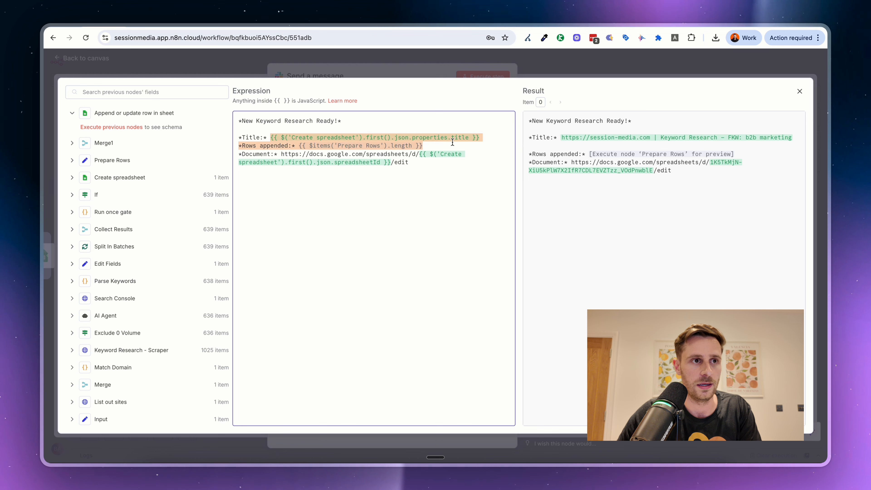
left_click(74, 112)
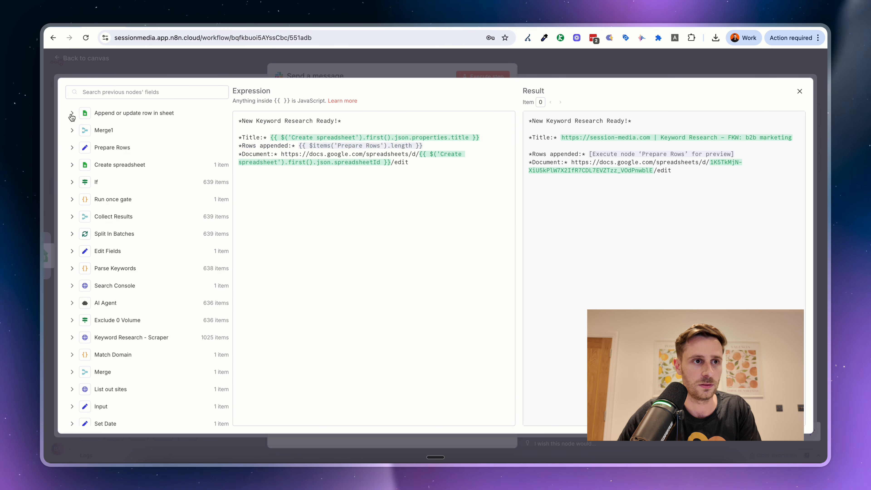
left_click(74, 112)
left_click(74, 113)
left_click(70, 166)
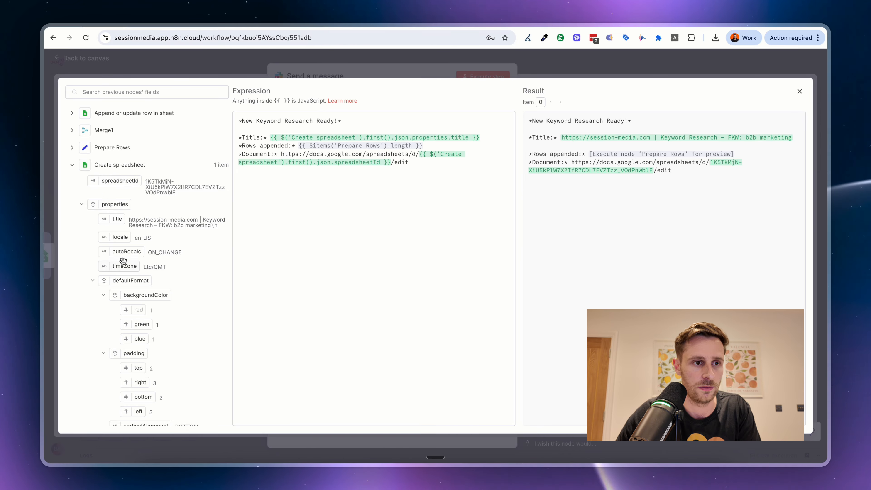
scroll(123, 261, "down", 15)
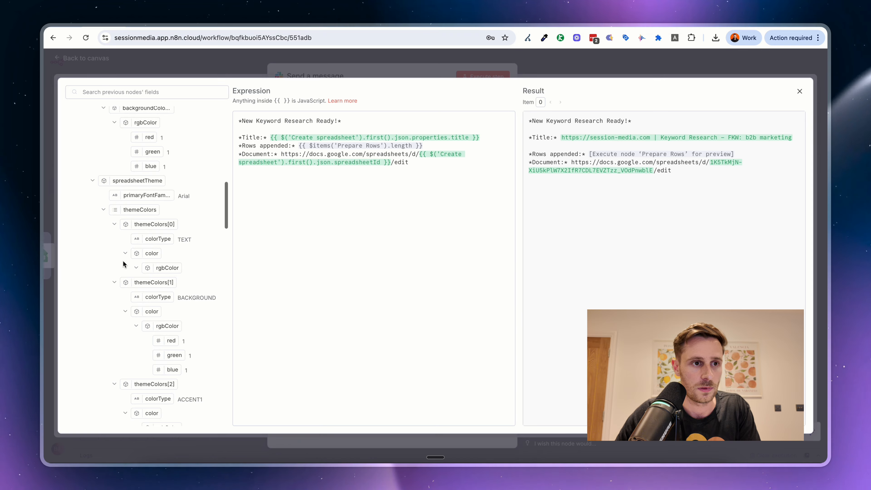
scroll(123, 262, "down", 15)
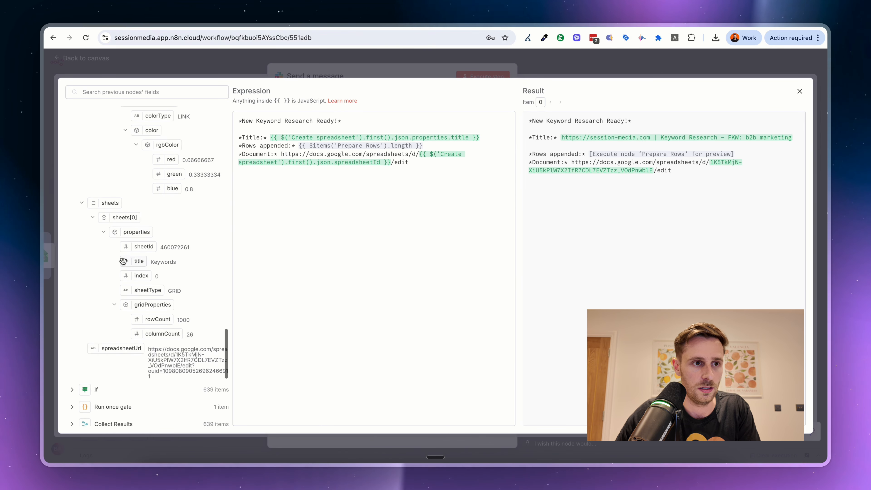
scroll(123, 261, "down", 3)
- Compare the message's spreadsheetId and title expressions with the matching Create spreadsheet output fields
left_click_drag(271, 232, 114, 313)
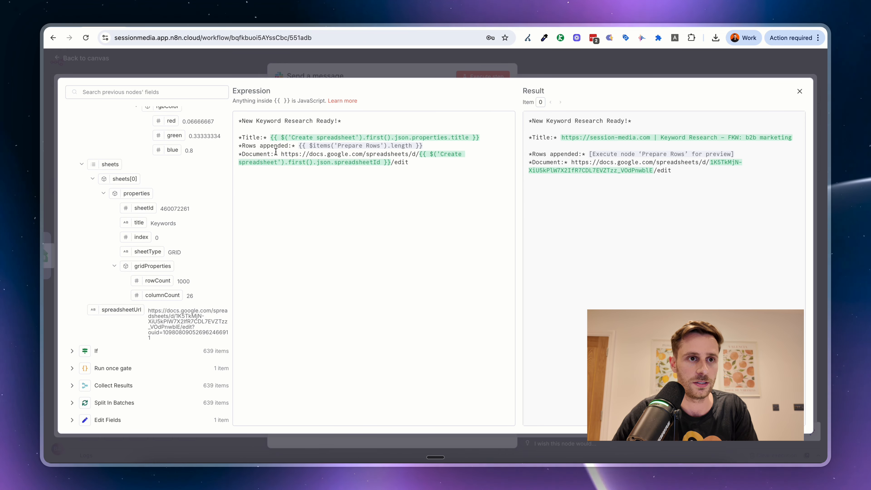
left_click_drag(396, 163, 268, 163)
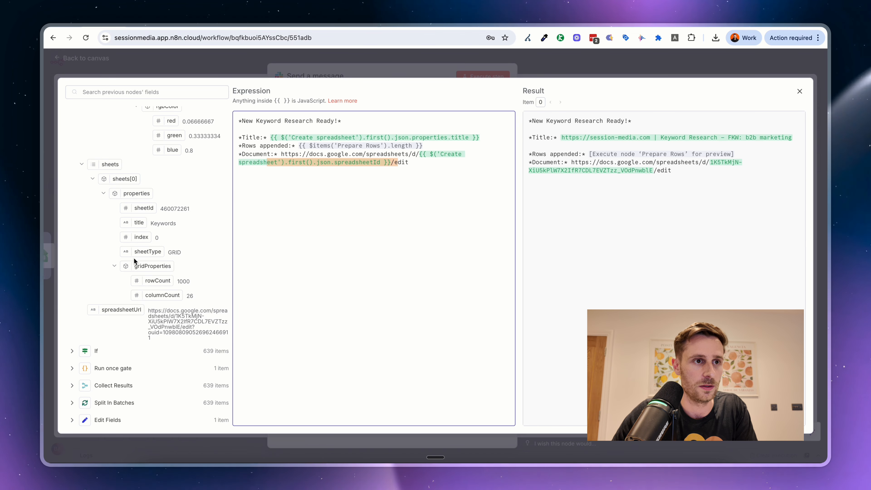
scroll(155, 249, "up", 10)
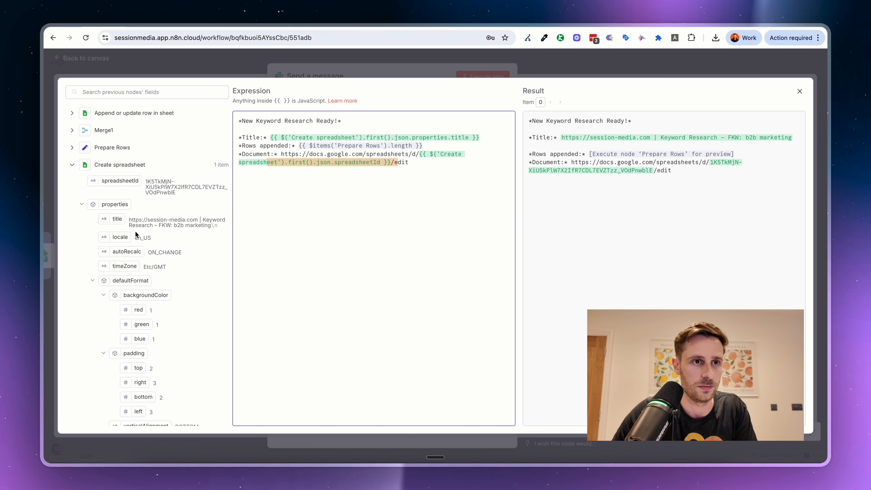
left_click_drag(118, 219, 129, 217)
left_click_drag(268, 139, 117, 225)
- Close the expanded expression, review the Send a message node's execution settings, and return to its parameters
key("Escape")
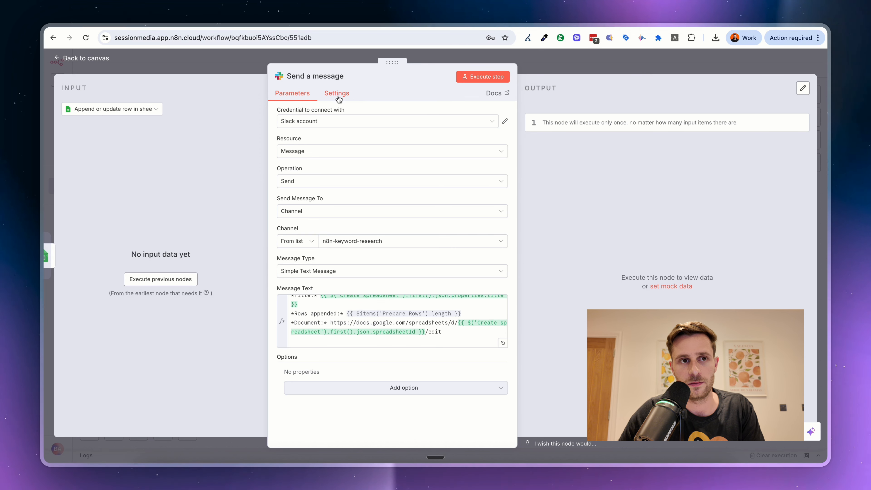
left_click(346, 99)
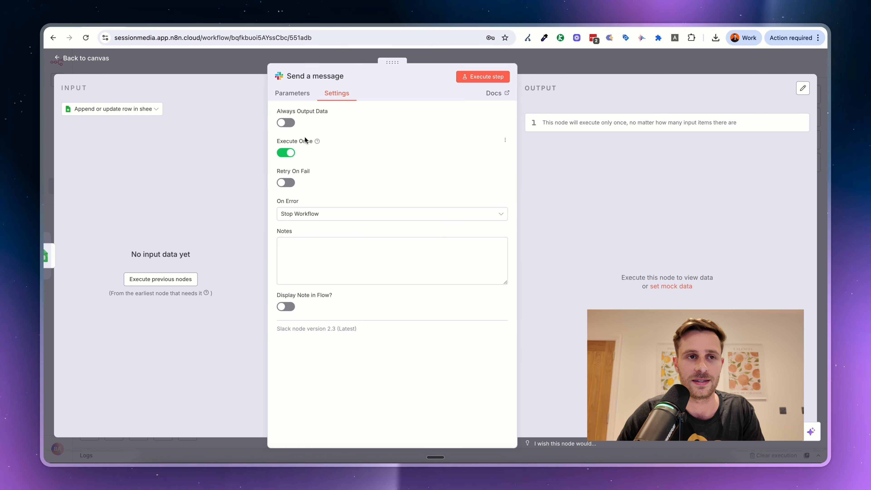
left_click(297, 100)
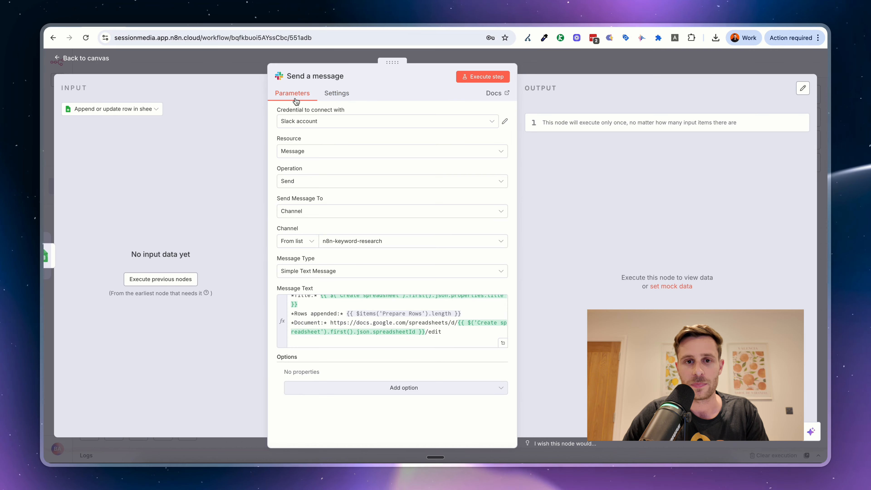